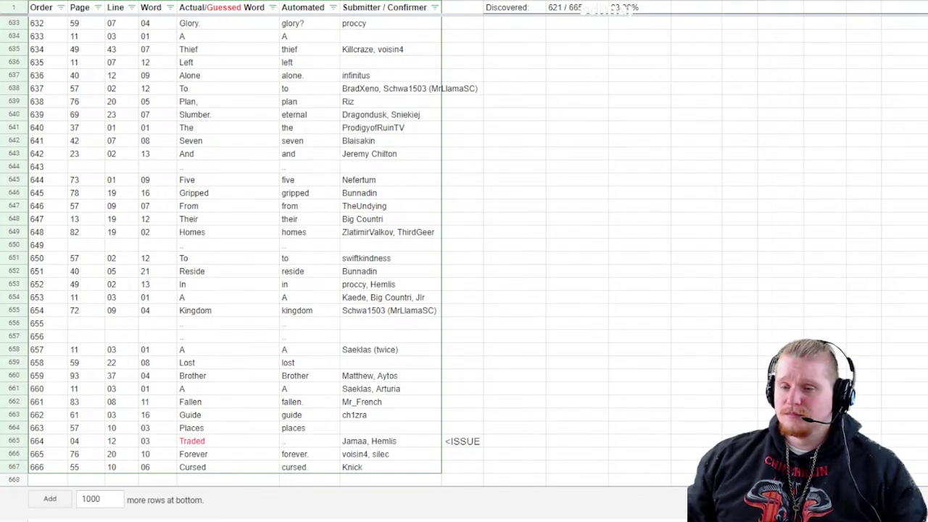
Step: Review the decoded word list from its last entries upward and read the assembled actual and automated message texts
scroll(290, 261, up, 13)
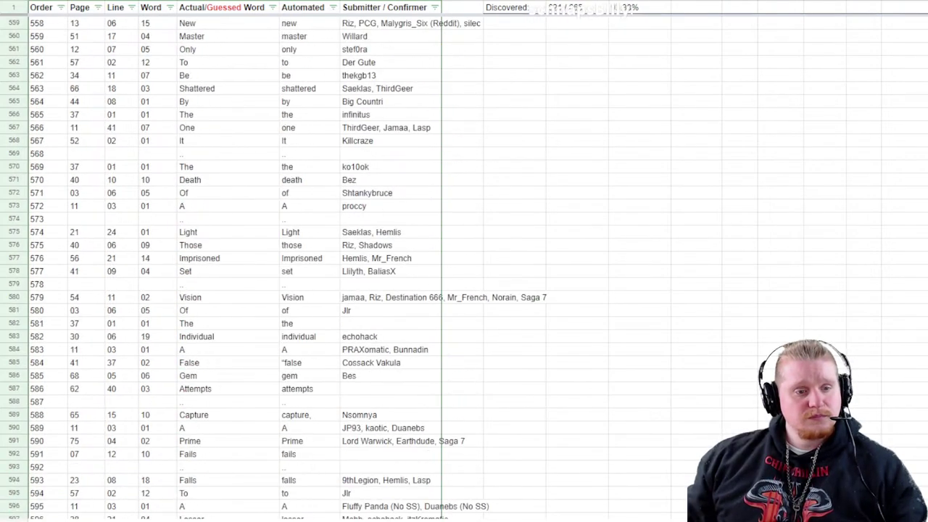
scroll(290, 261, up, 20)
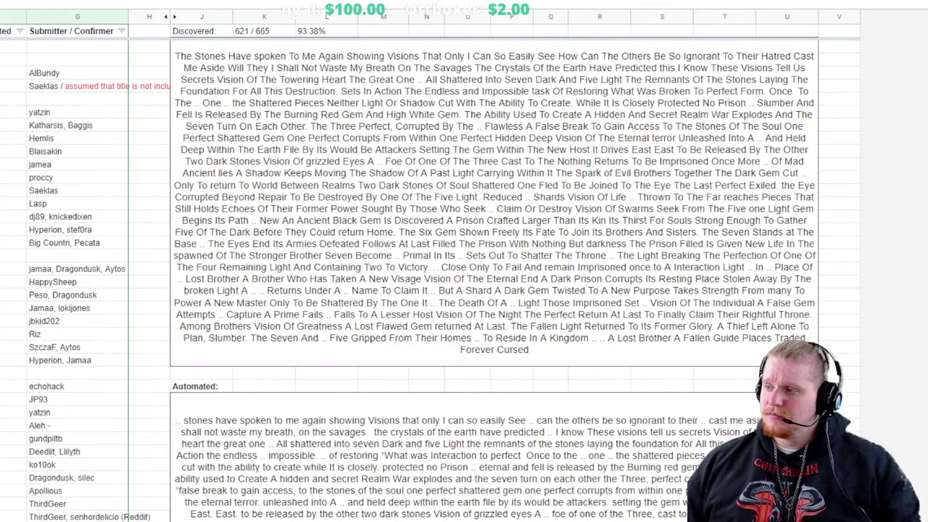
scroll(464, 275, down, 5)
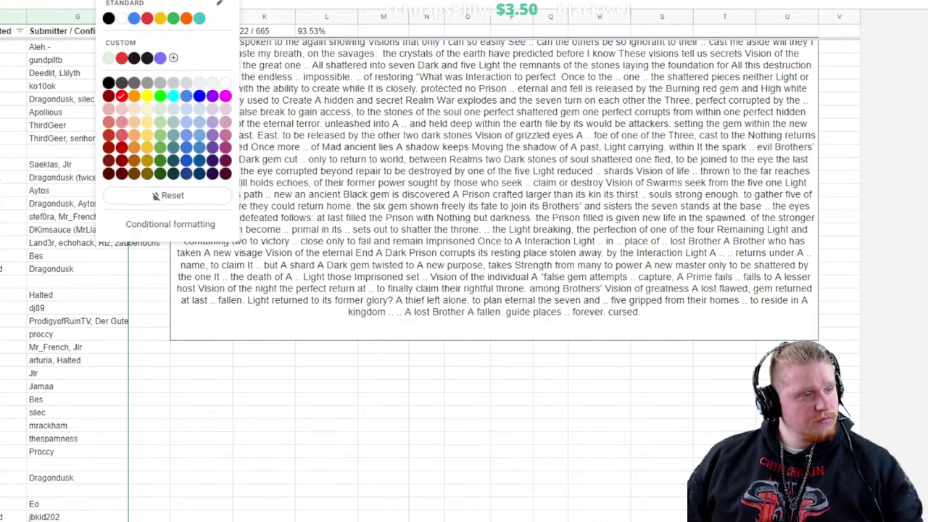
key(Escape)
scroll(493, 261, down, 5)
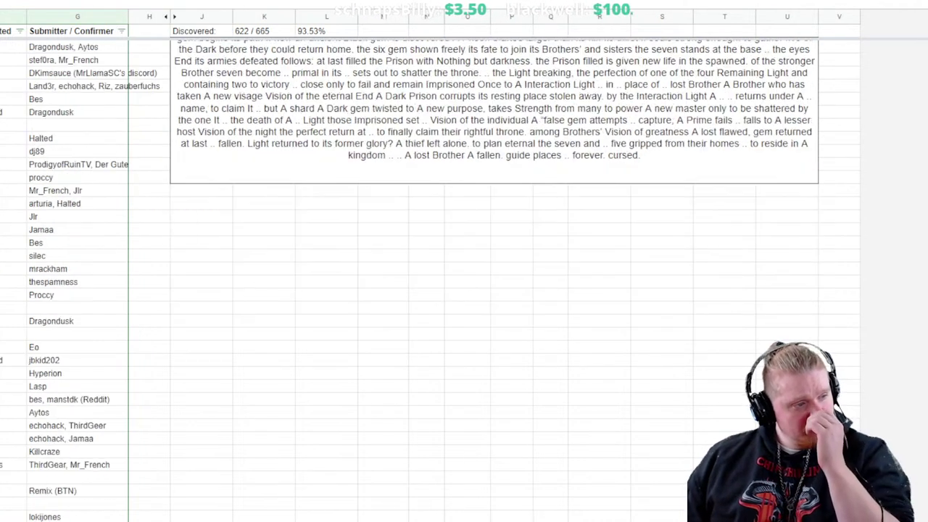
scroll(493, 261, up, 8)
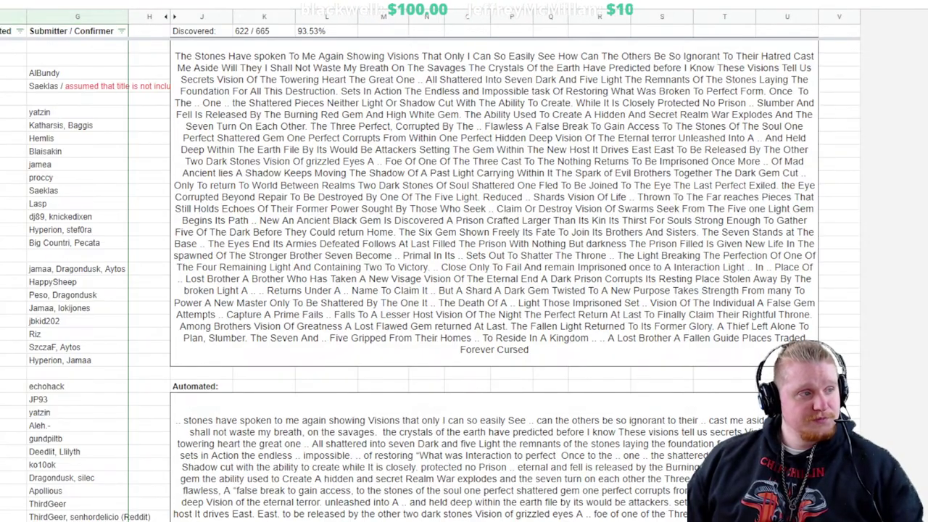
scroll(493, 261, down, 5)
scroll(493, 261, up, 5)
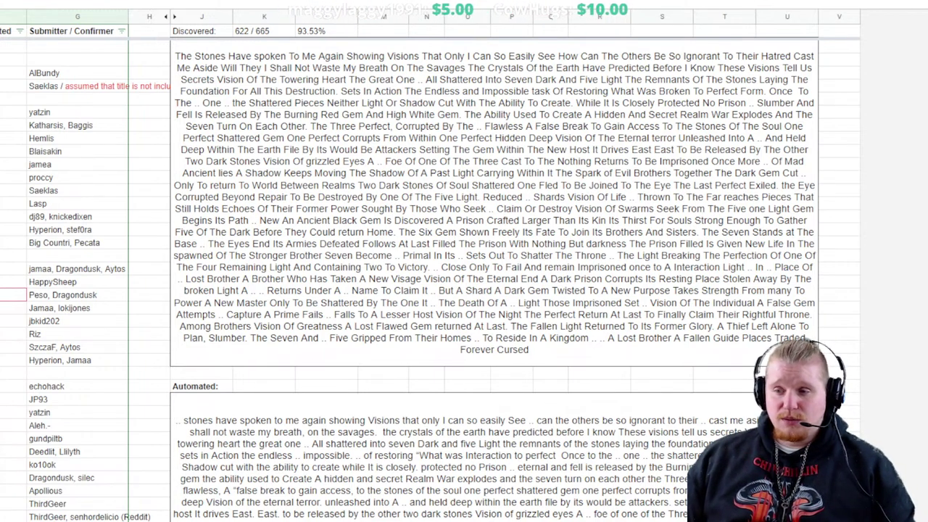
Step: Read through the Submitter / Confirmer column and its issue notes, returning to the assembled message texts at the start
scroll(435, 275, down, 15)
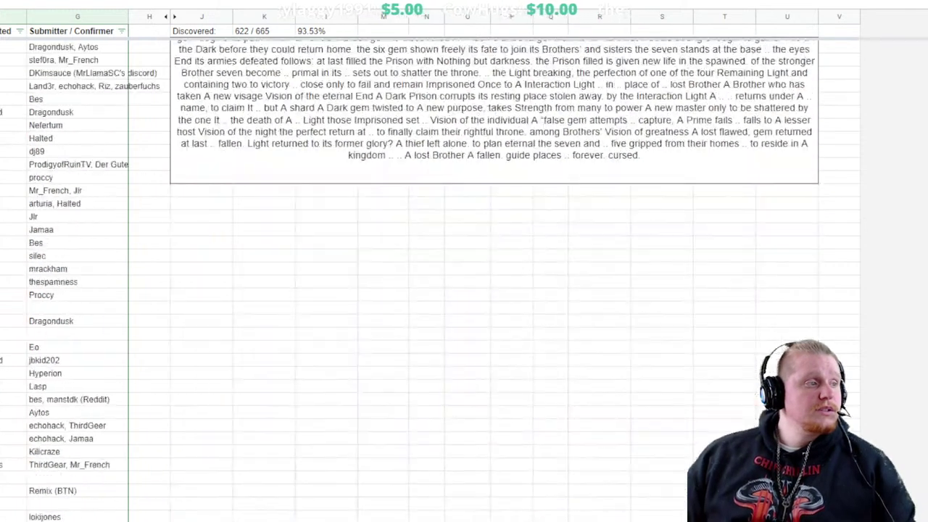
scroll(434, 276, down, 15)
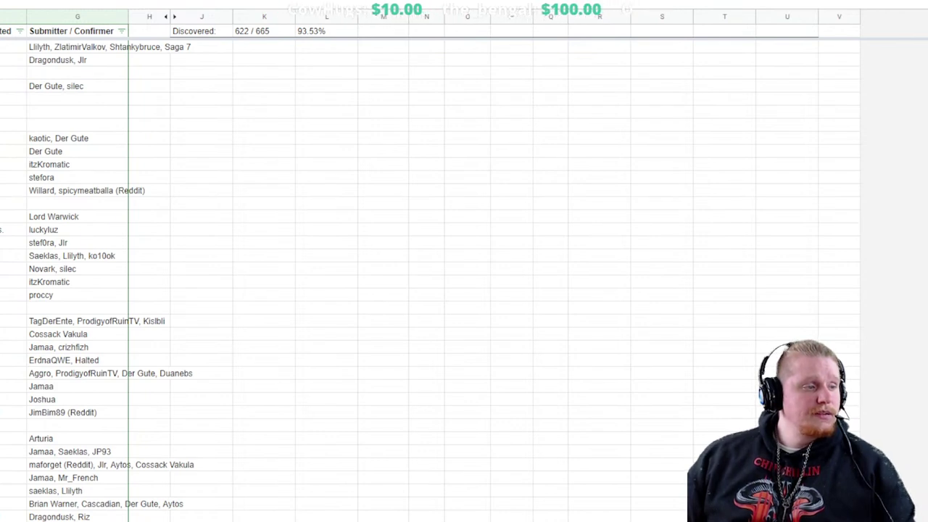
scroll(435, 276, down, 10)
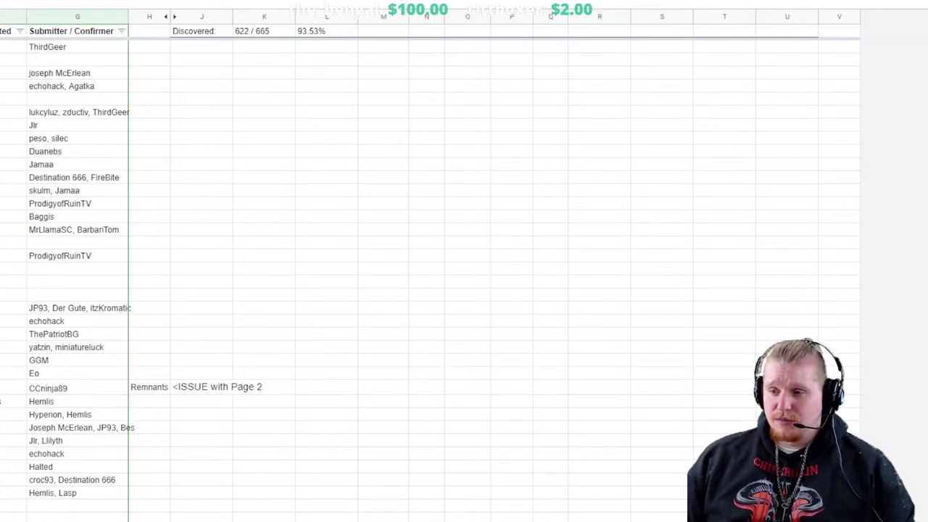
scroll(435, 275, down, 20)
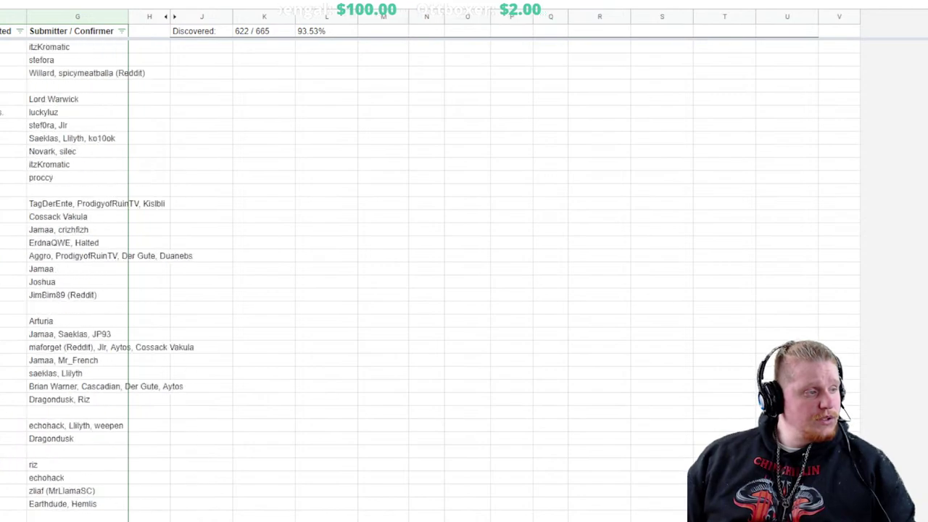
scroll(435, 276, down, 20)
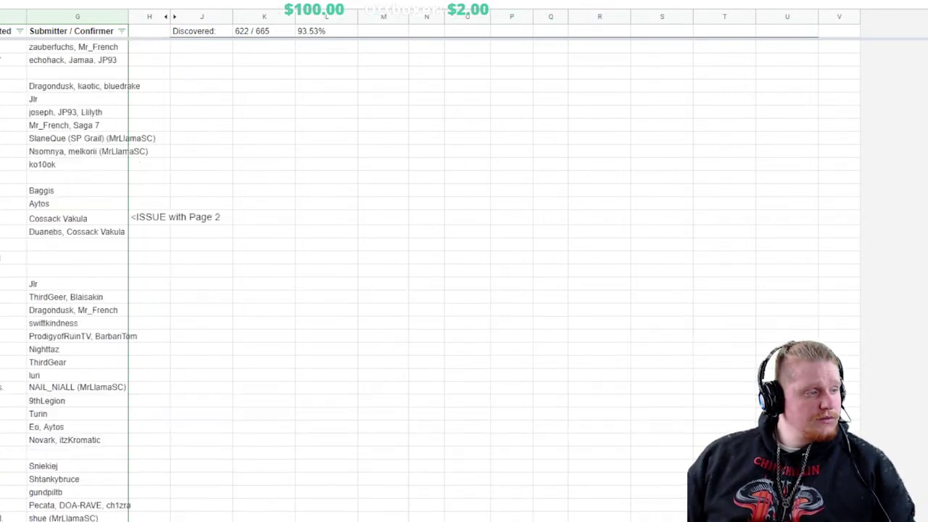
scroll(435, 275, down, 20)
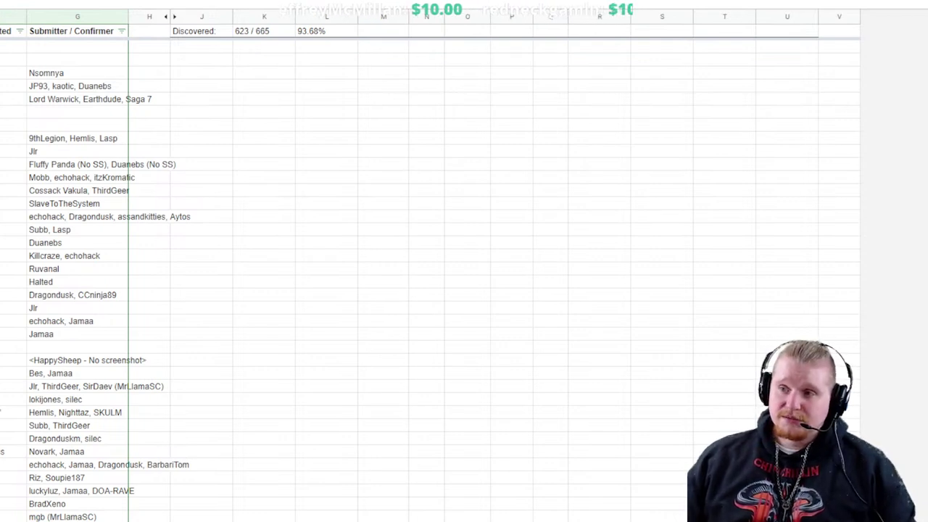
scroll(428, 275, up, 15)
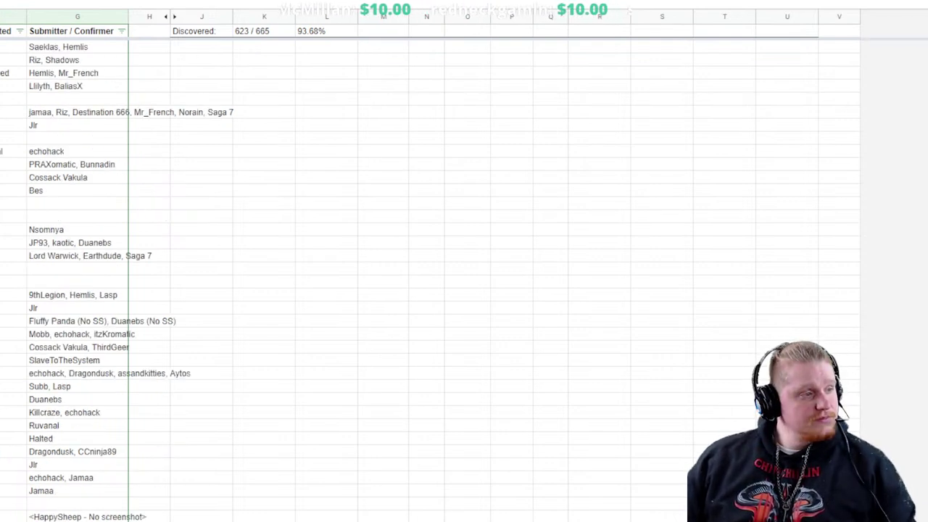
scroll(428, 276, up, 15)
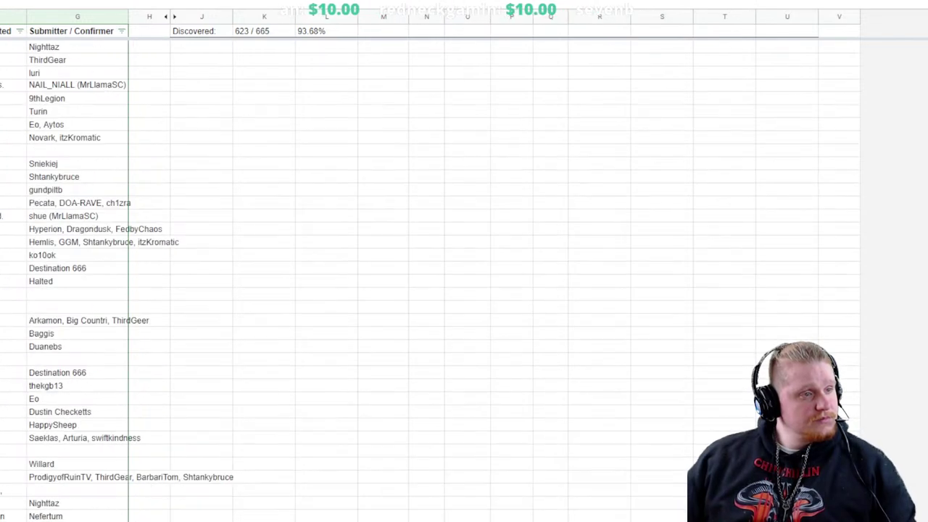
scroll(428, 276, up, 15)
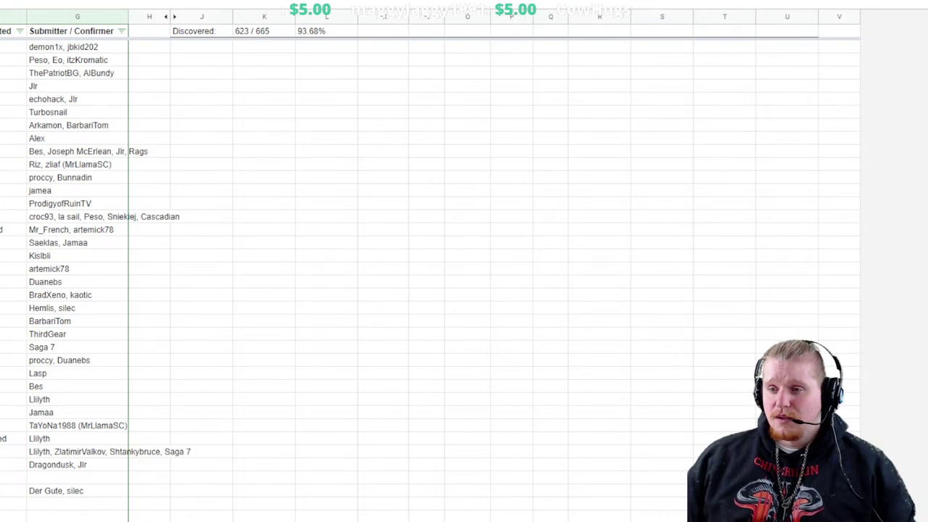
scroll(464, 261, up, 20)
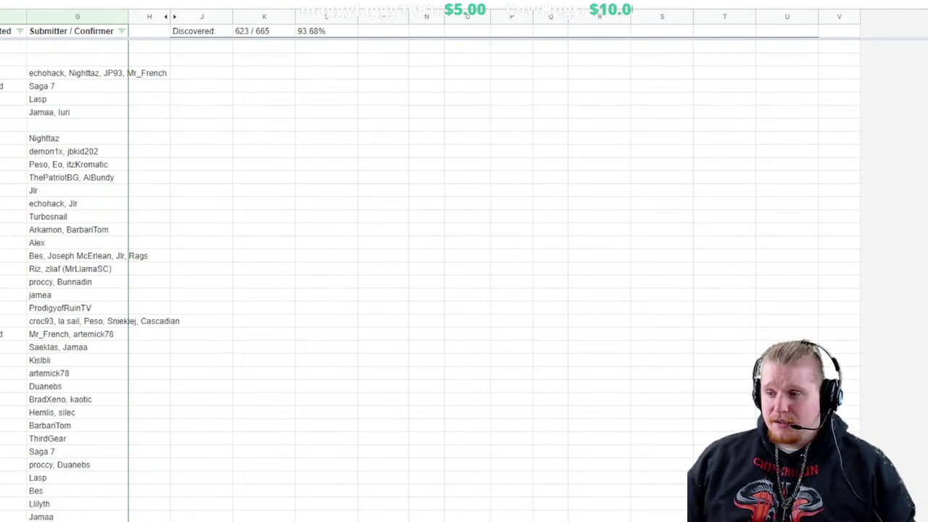
scroll(464, 261, up, 5)
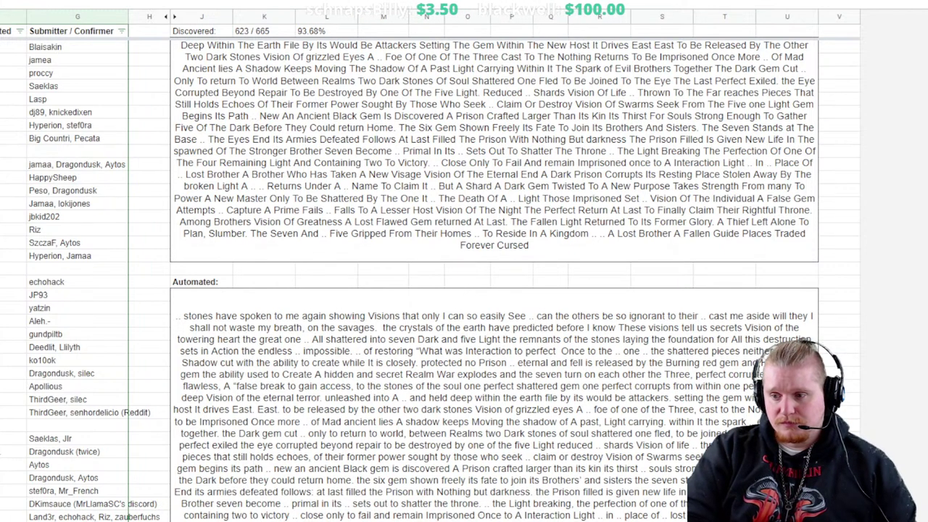
Step: Compare the assembled message texts with the separate sheet that lists the order numbers
click(54, 242)
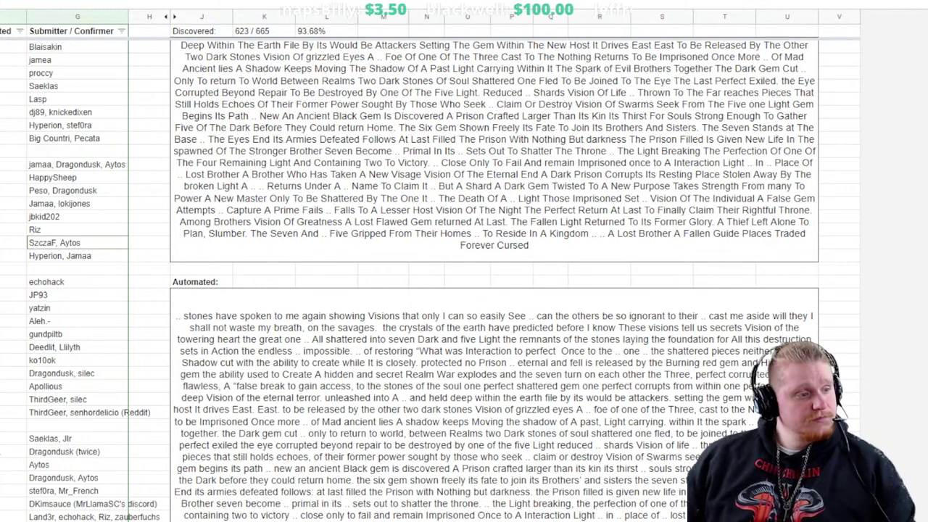
key(ctrl+shift+Page_Down)
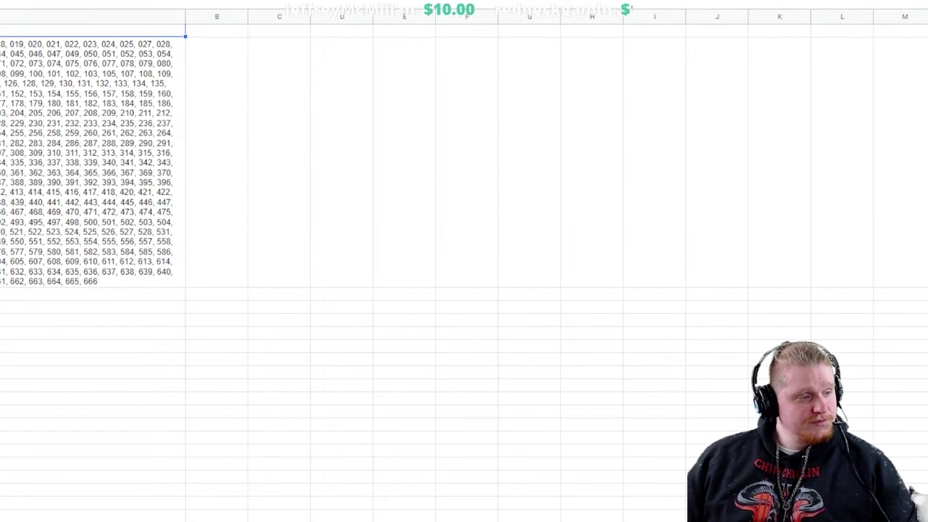
key(alt+Tab)
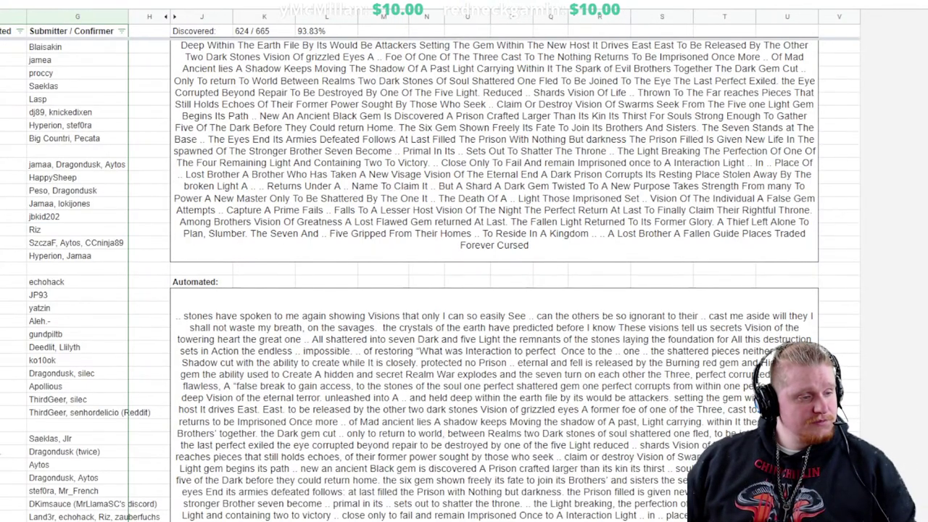
key(alt+Tab)
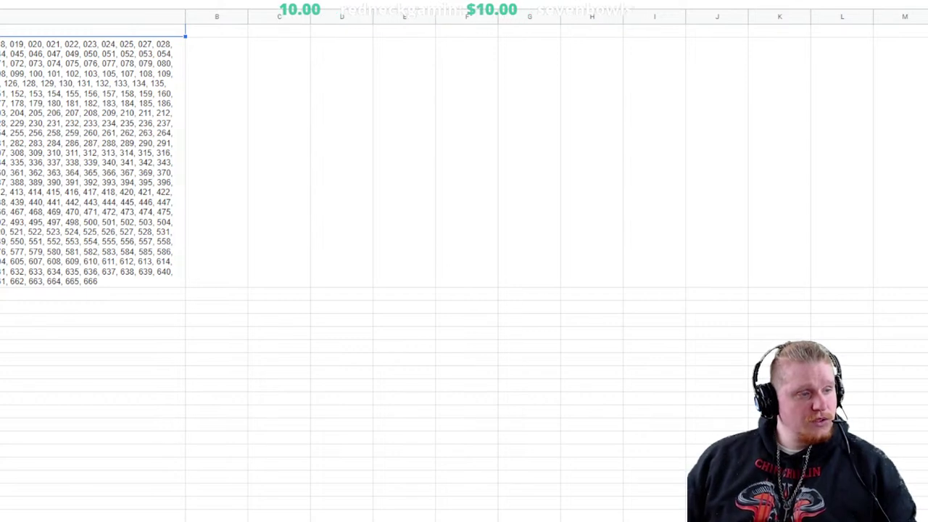
key(alt+Tab)
key(alt+Tab)
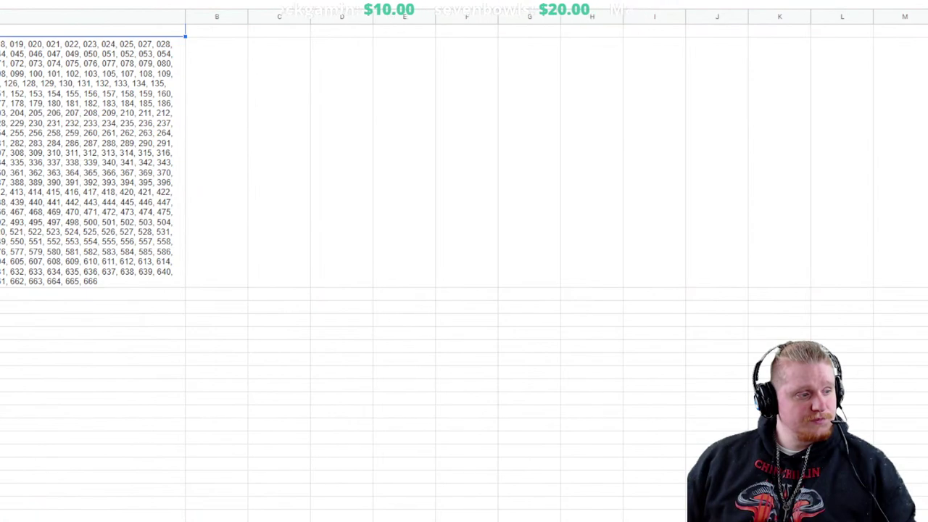
key(alt+Tab)
key(alt+Tab)
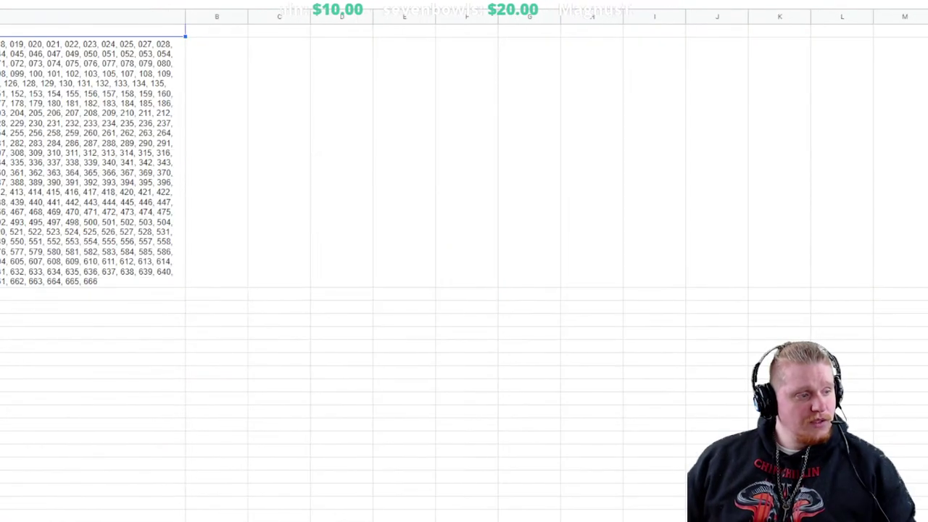
key(alt+Tab)
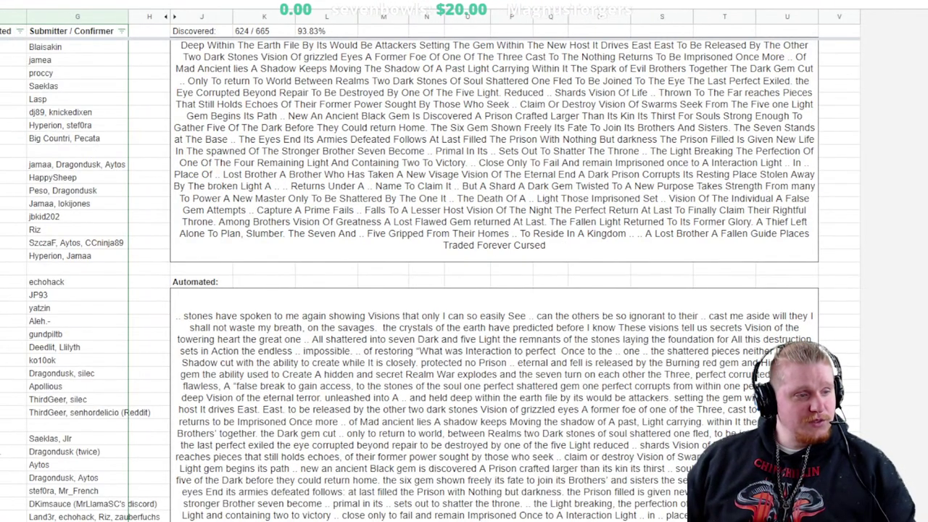
scroll(464, 290, up, 3)
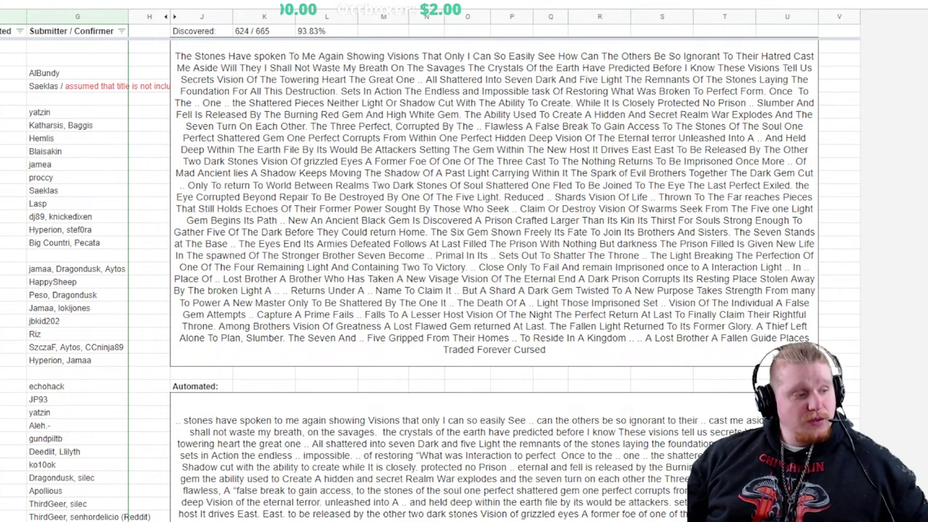
key(ctrl+Page_Down)
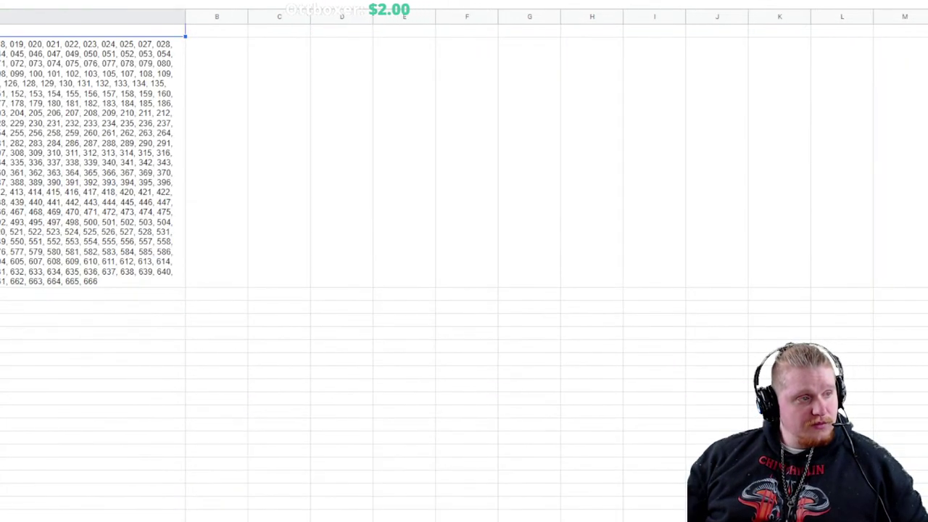
key(ctrl+Page_Up)
key(ctrl+Page_Down)
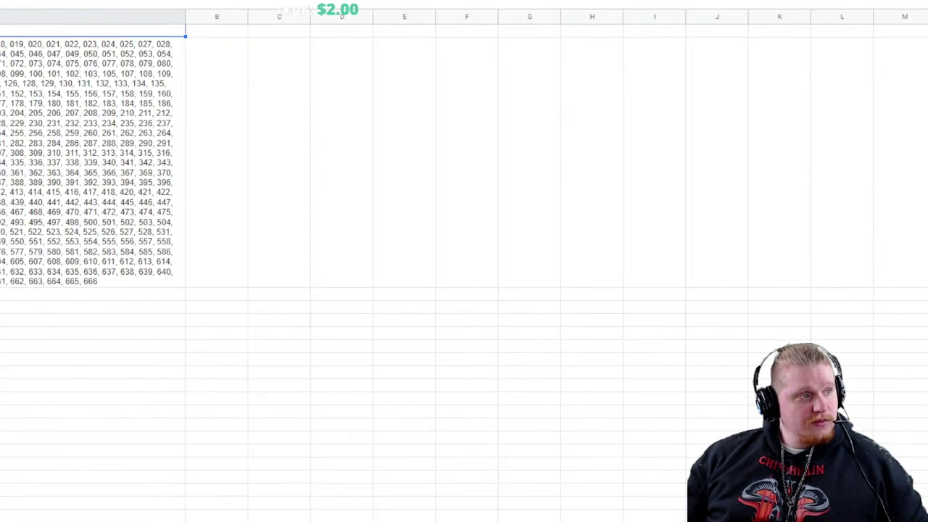
key(ctrl+Page_Up)
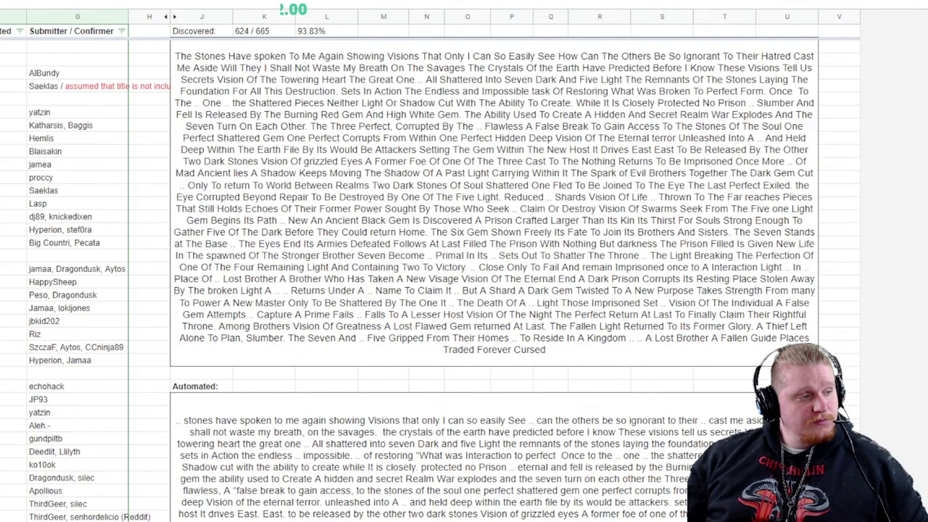
key(ctrl+Page_Up)
key(ctrl+Page_Down)
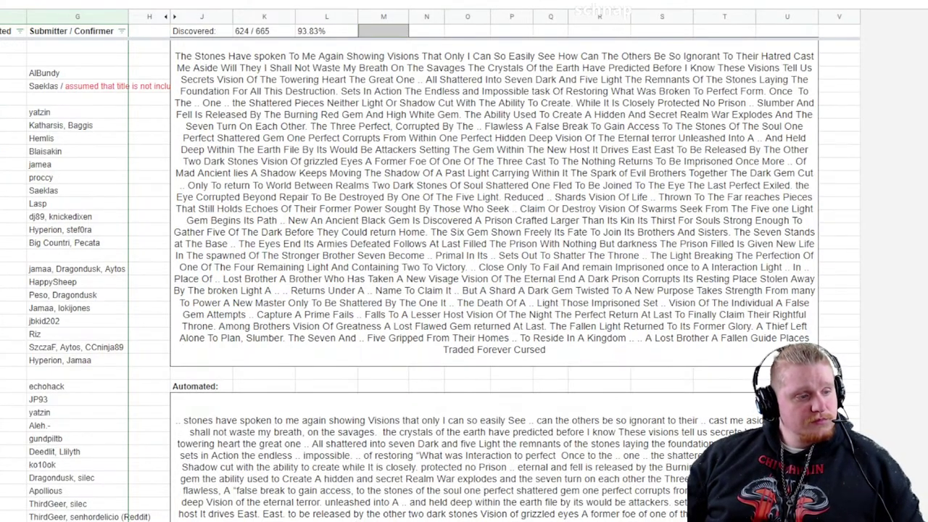
Step: Look through the sheets with the automated text, the source links and notes, and the manual's word-by-word grid
key(ctrl+Page_Down)
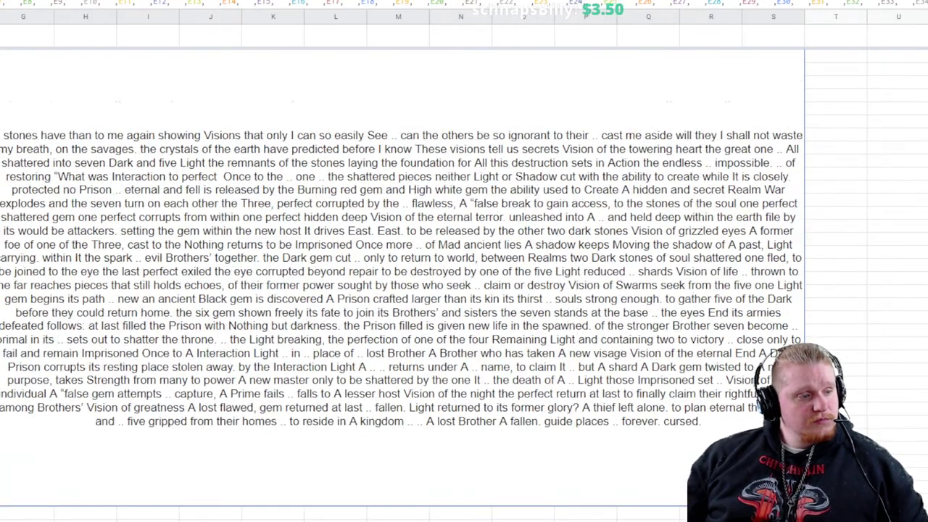
key(ctrl+Page_Down)
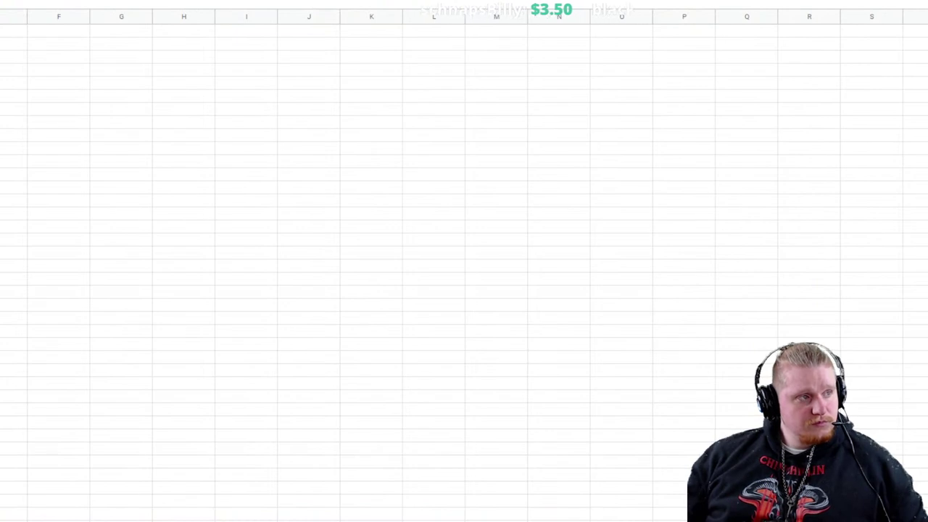
key(ctrl+Page_Down)
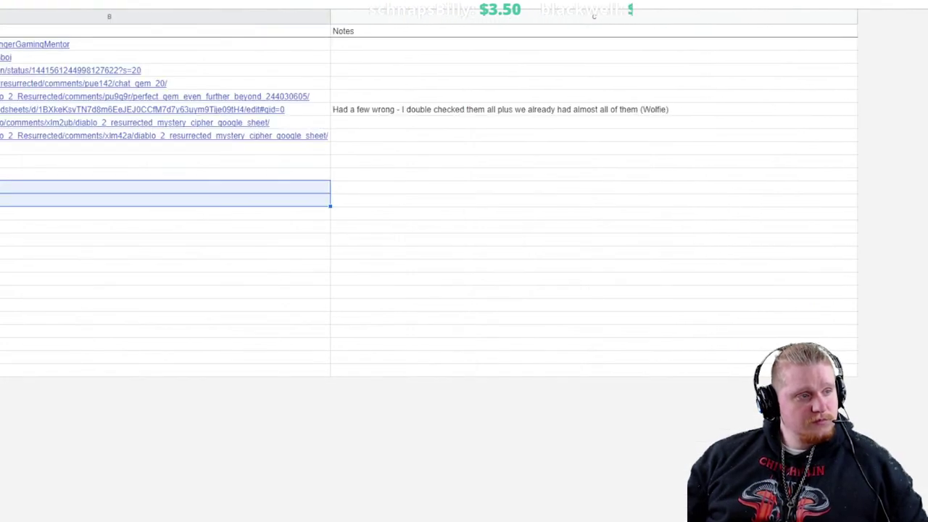
key(ctrl+Page_Down)
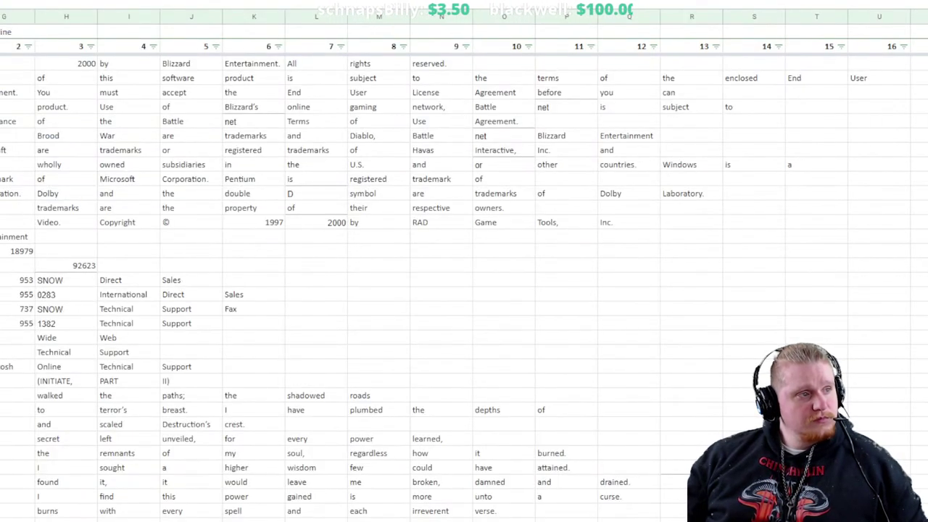
scroll(464, 275, down, 13)
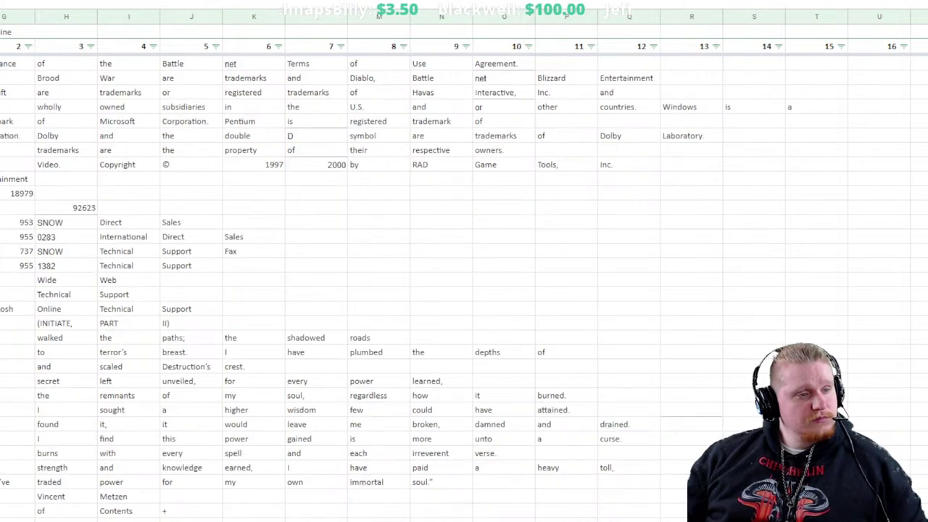
scroll(464, 275, down, 20)
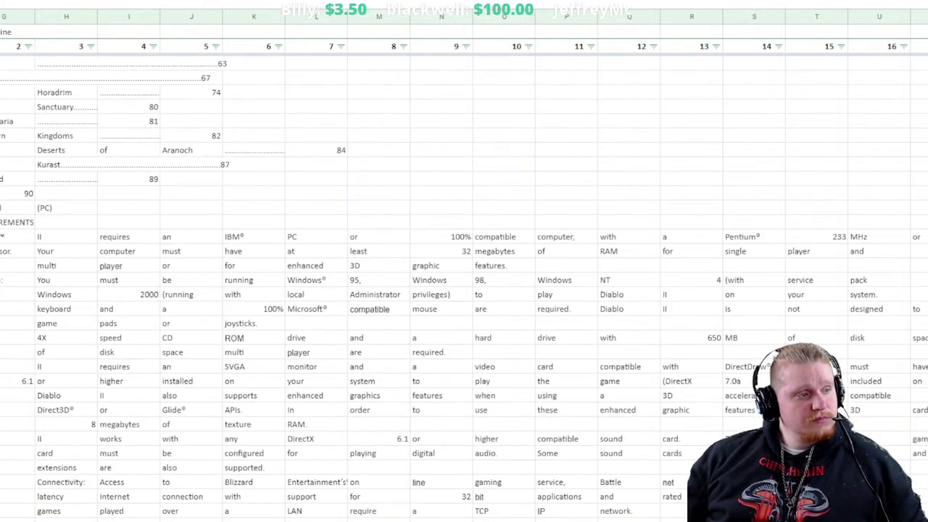
Step: Look over the manual's word grid and the Submitter / Confirmer entries, returning to the assembled message texts
scroll(464, 275, down, 20)
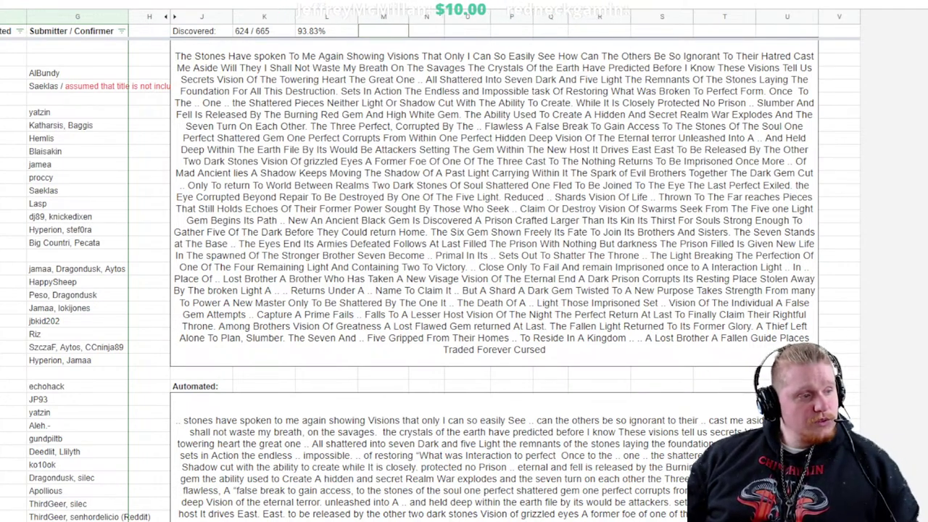
scroll(464, 276, down, 15)
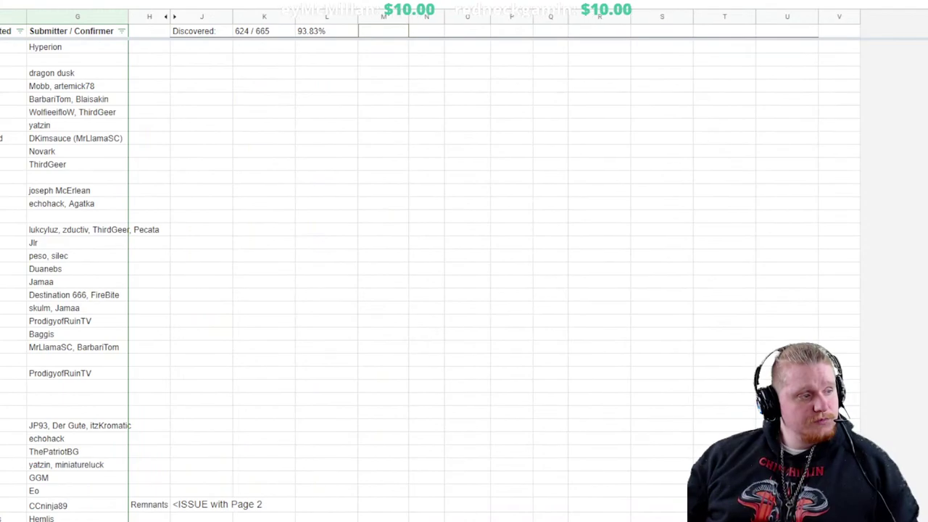
drag(533, 484, 444, 288)
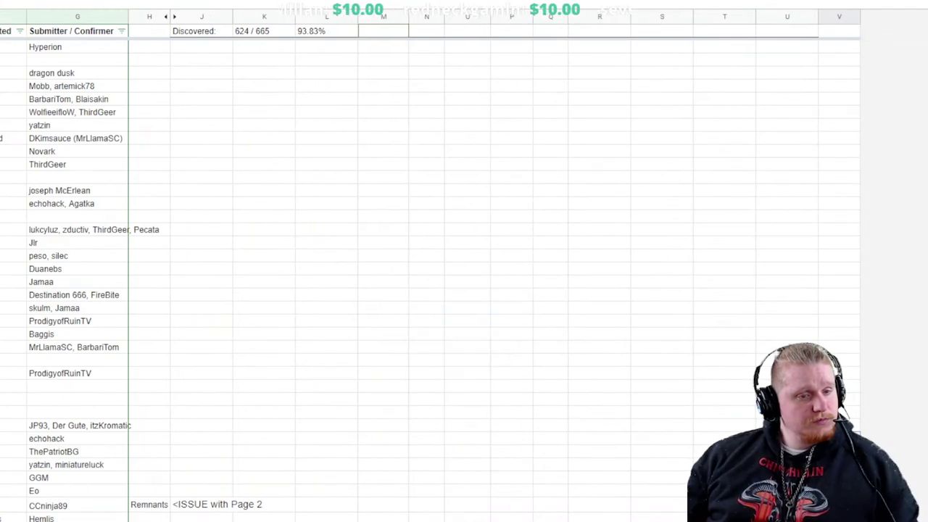
scroll(450, 289, up, 7)
scroll(464, 276, up, 10)
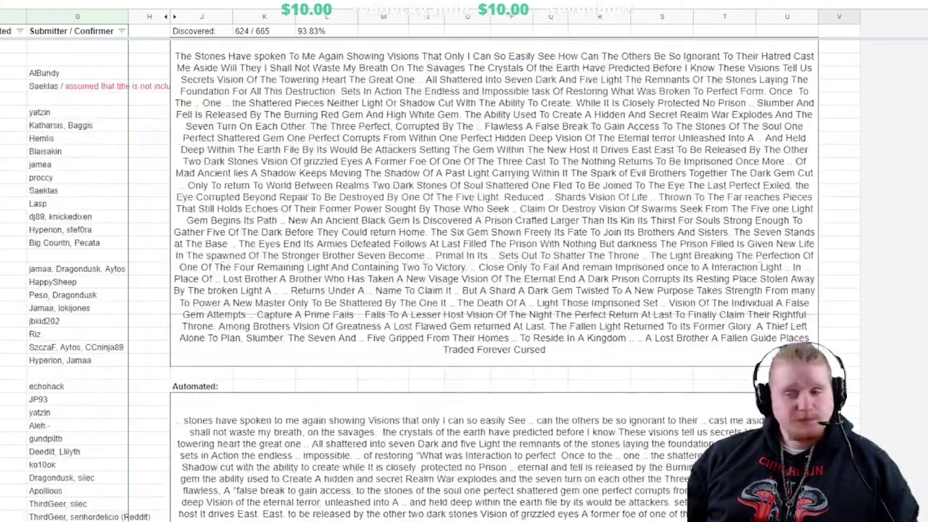
Step: Add a second contributor's name to the Submitter / Confirmer entry for order 033, the word "Shall"
click(77, 464)
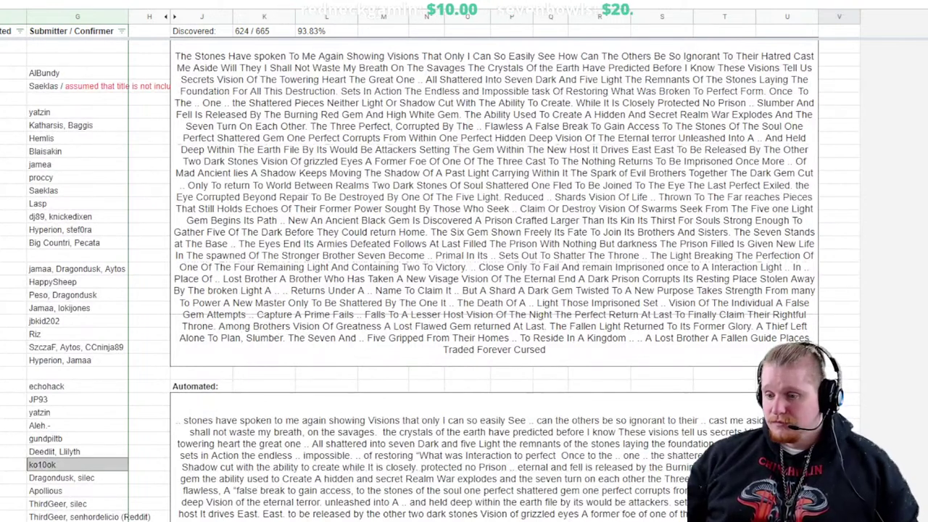
text(, stef0ra)
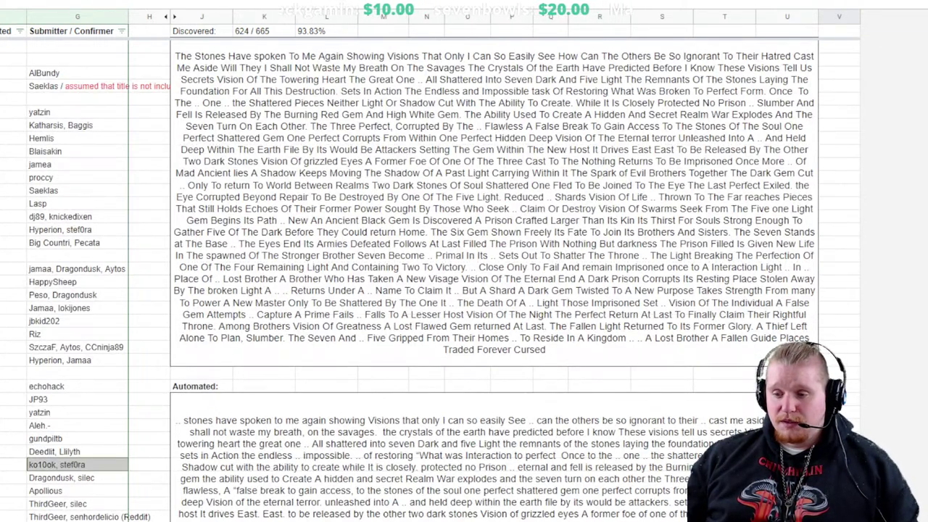
key(Return)
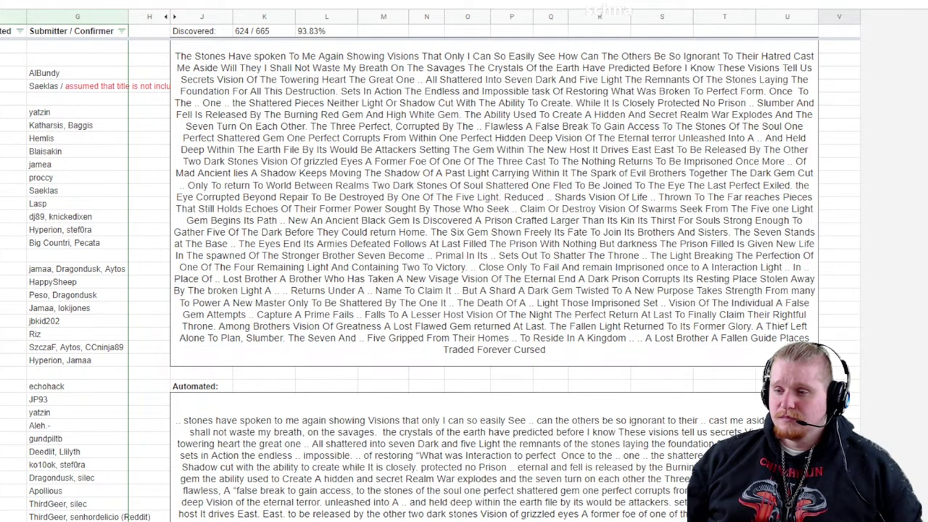
click(77, 477)
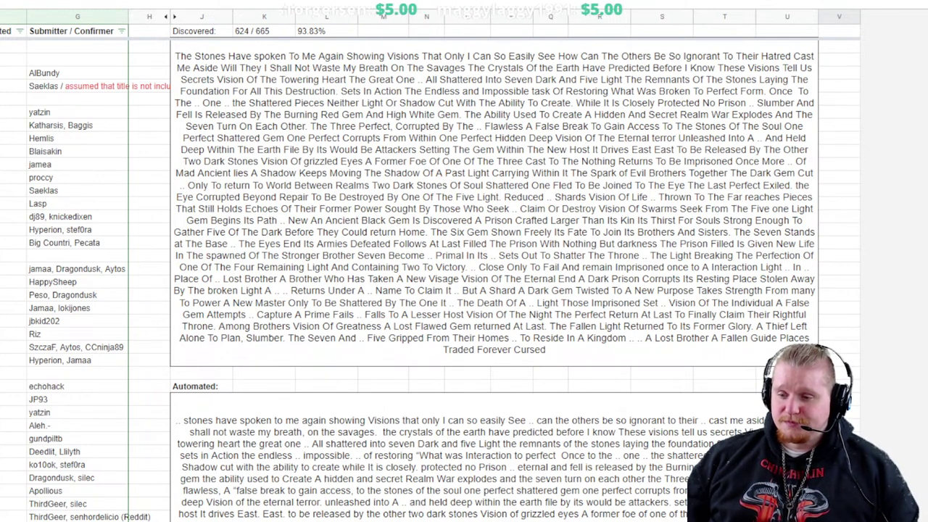
click(61, 477)
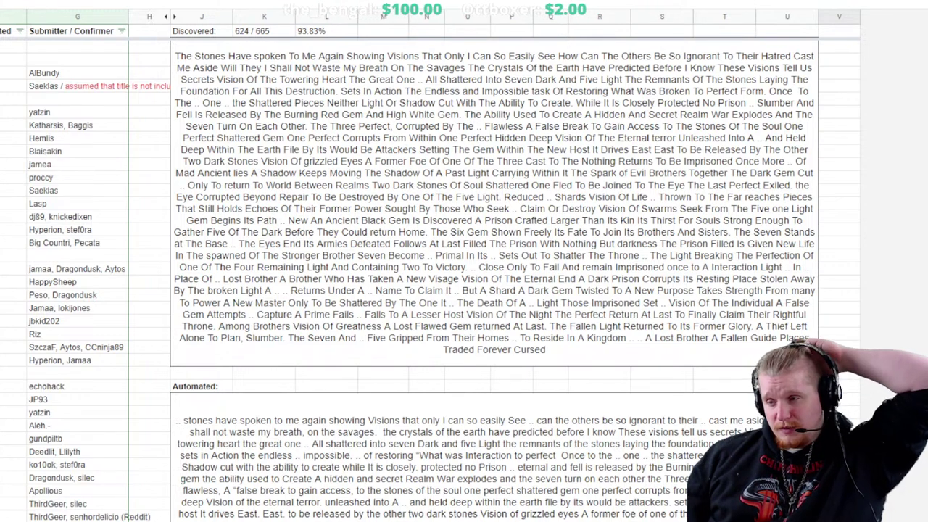
click(76, 477)
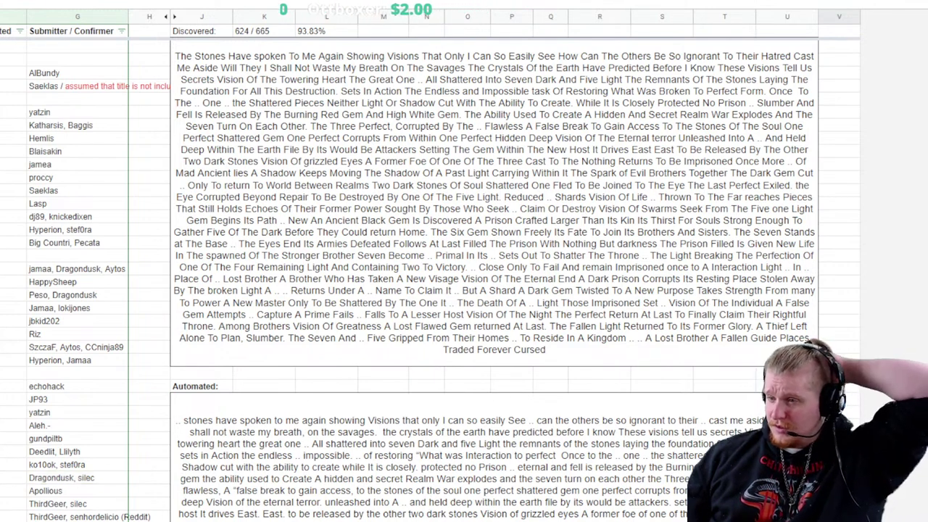
click(77, 477)
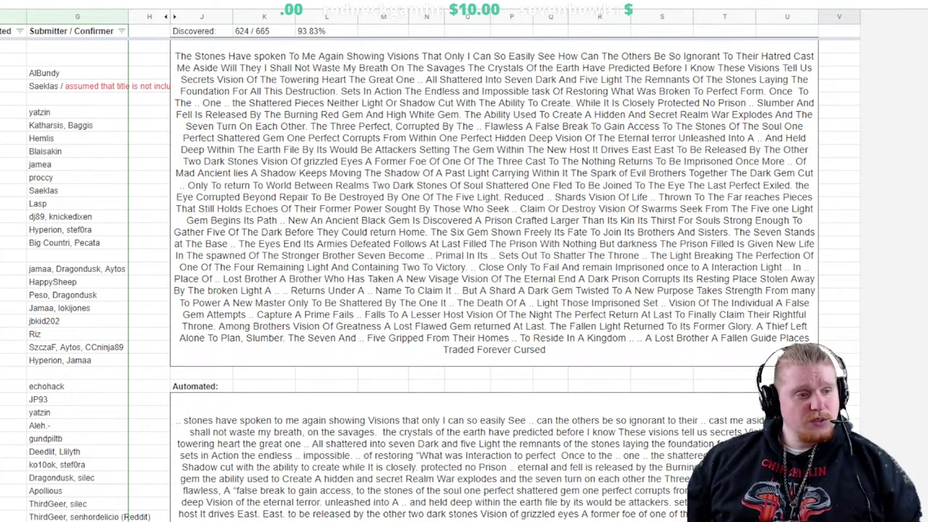
click(61, 477)
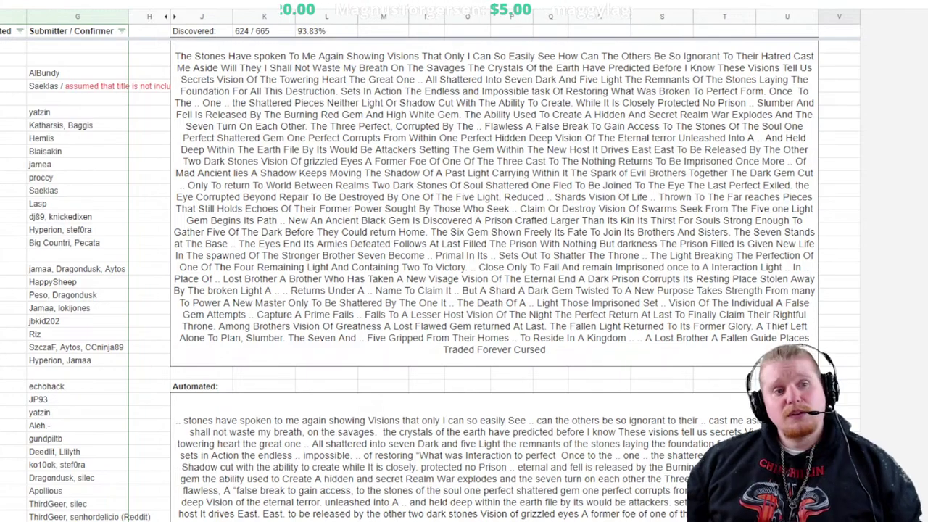
Step: Read through the Submitter / Confirmer issue notes and the full automated message text
scroll(464, 275, down, 20)
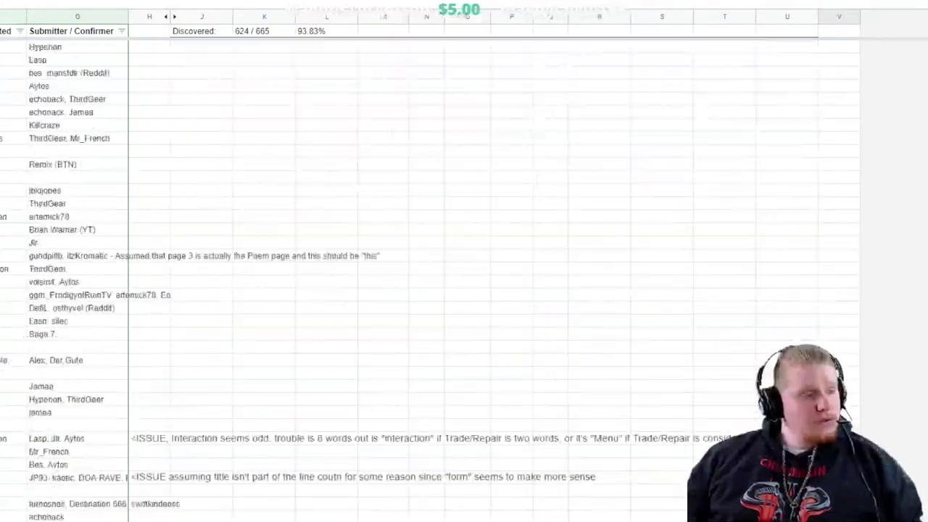
scroll(464, 275, down, 10)
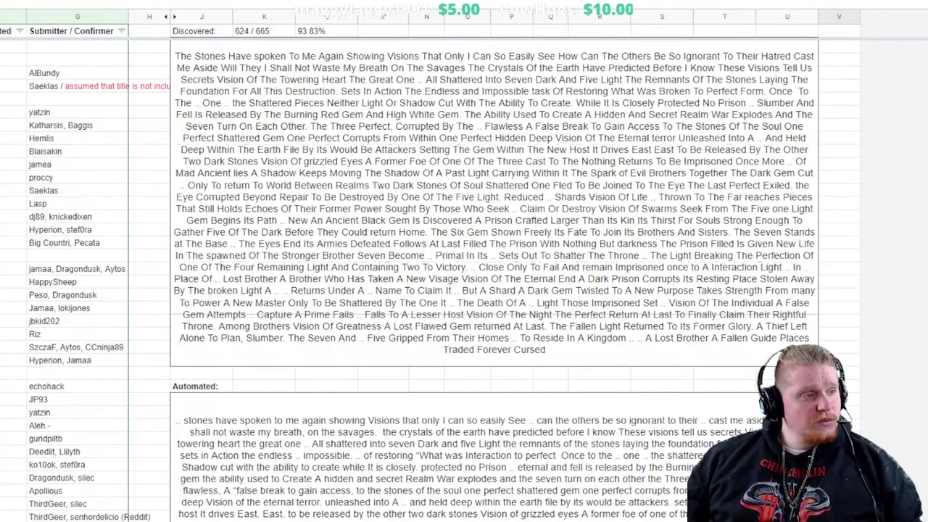
scroll(464, 275, down, 5)
scroll(464, 275, up, 5)
scroll(464, 276, down, 6)
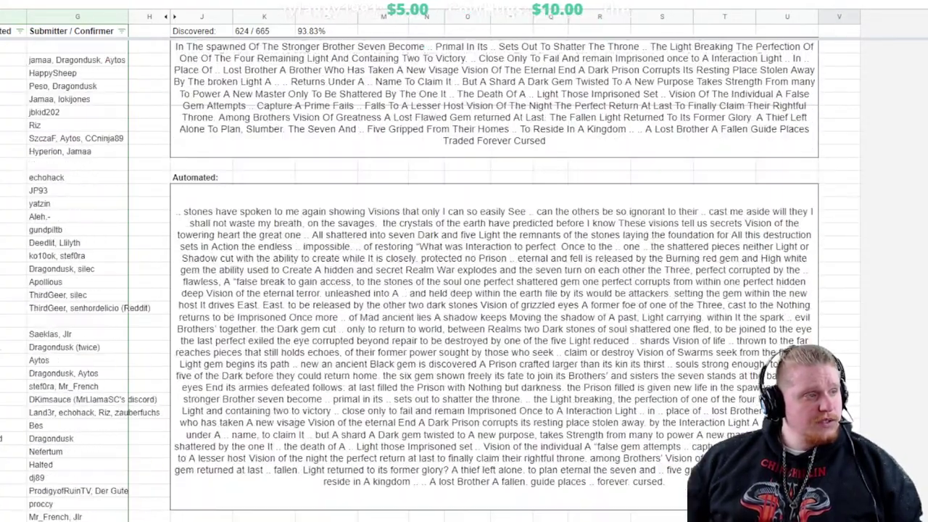
scroll(464, 275, down, 5)
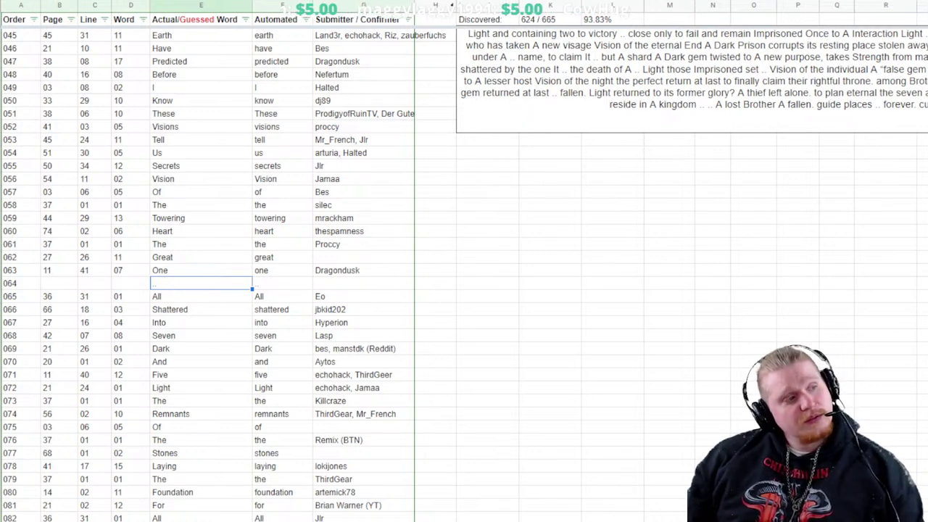
Step: Add a period after "Heart" in the Actual/Guessed Word column at order 060
double_click(201, 230)
text(.)
click(201, 256)
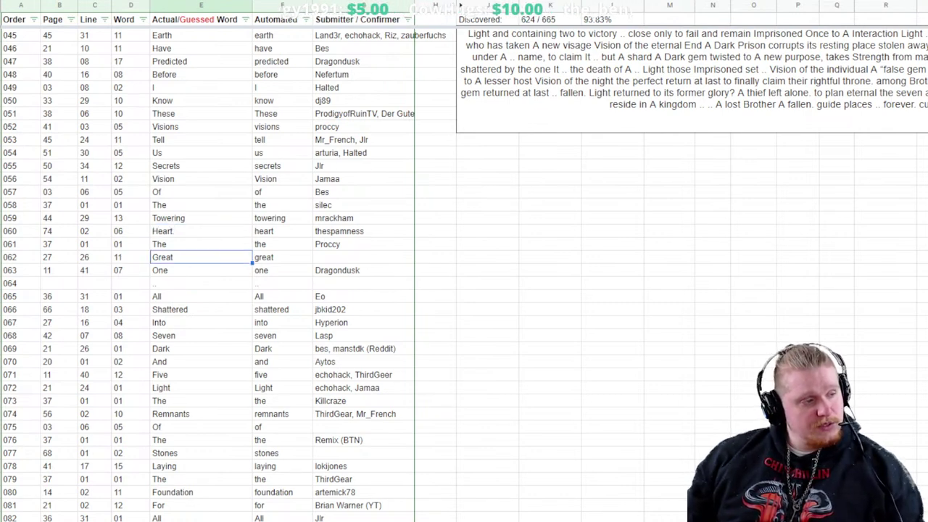
click(201, 244)
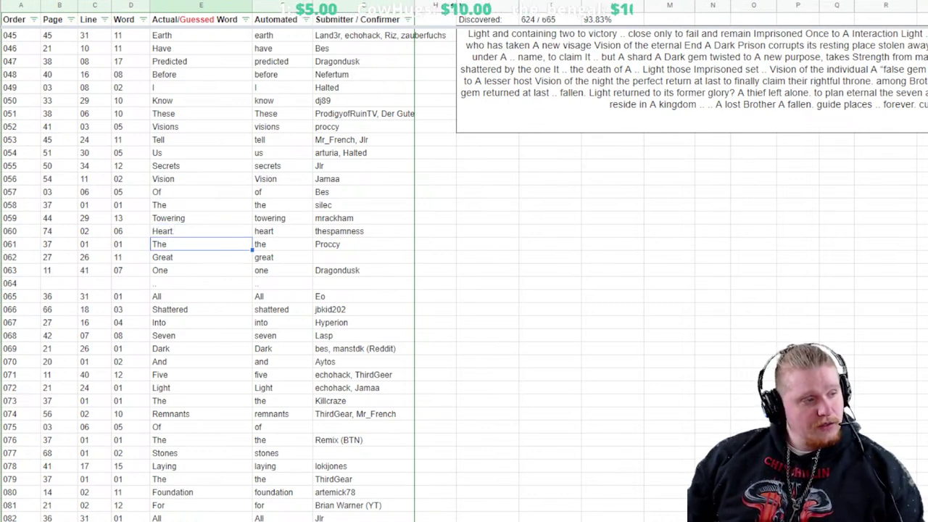
click(200, 283)
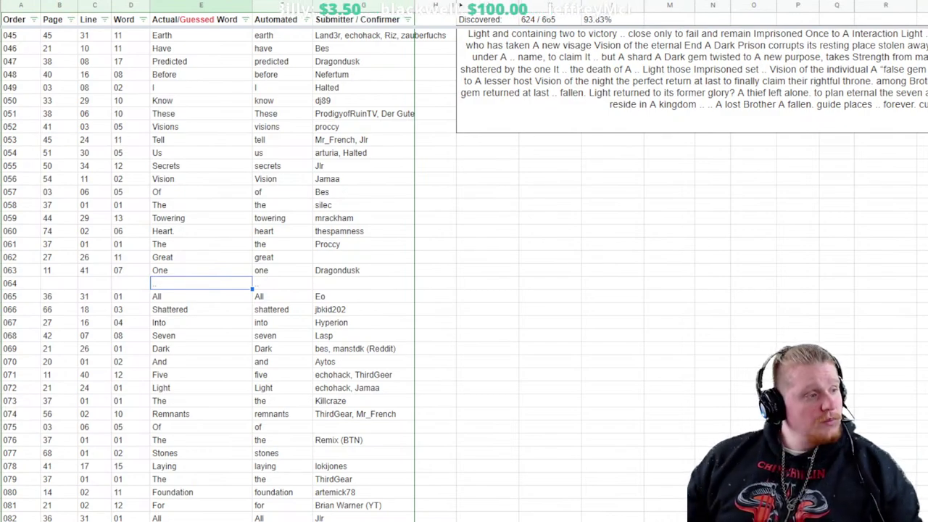
Step: Review the decoded word list past order 064, looking over its guessed words, issue notes and remaining gaps
scroll(464, 276, down, 10)
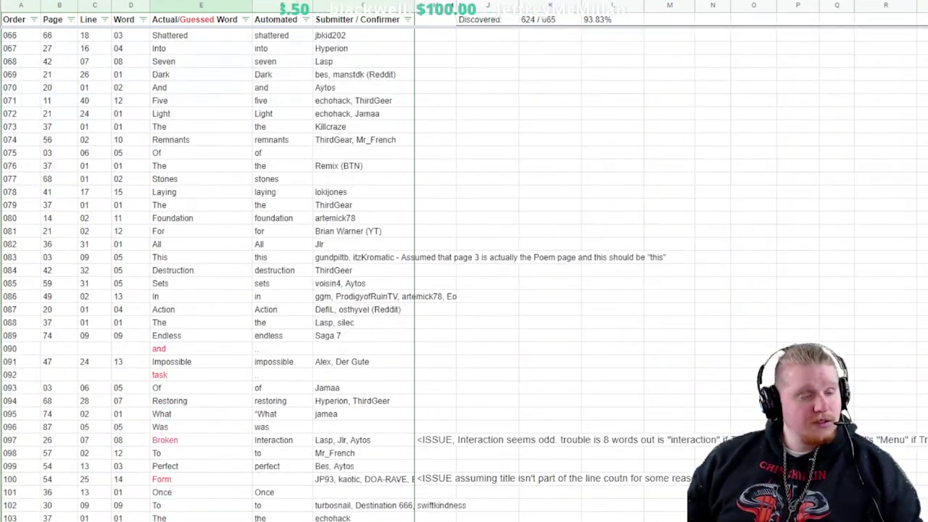
scroll(464, 276, up, 1)
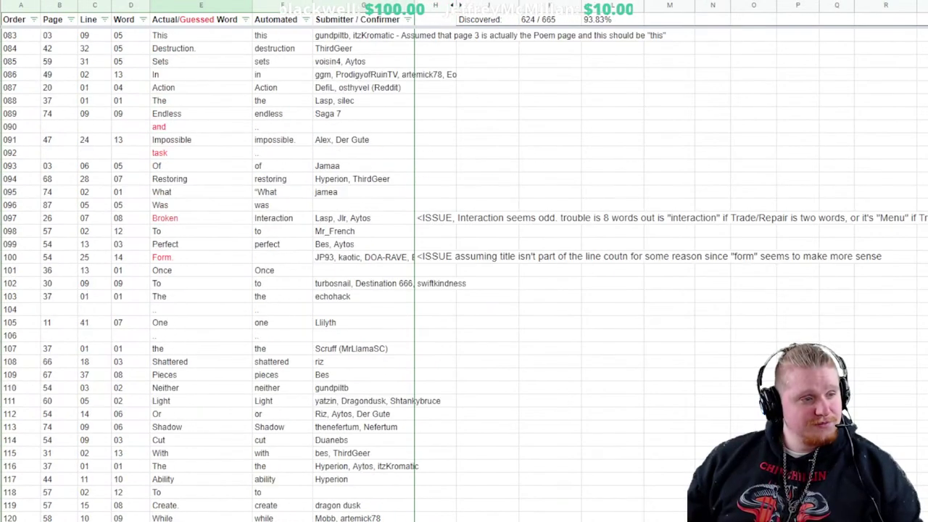
scroll(464, 275, down, 20)
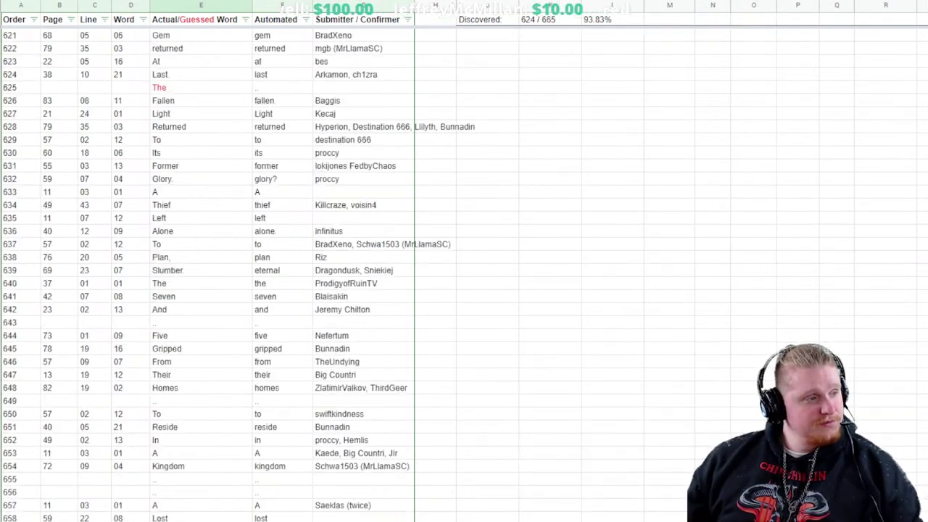
scroll(464, 276, down, 10)
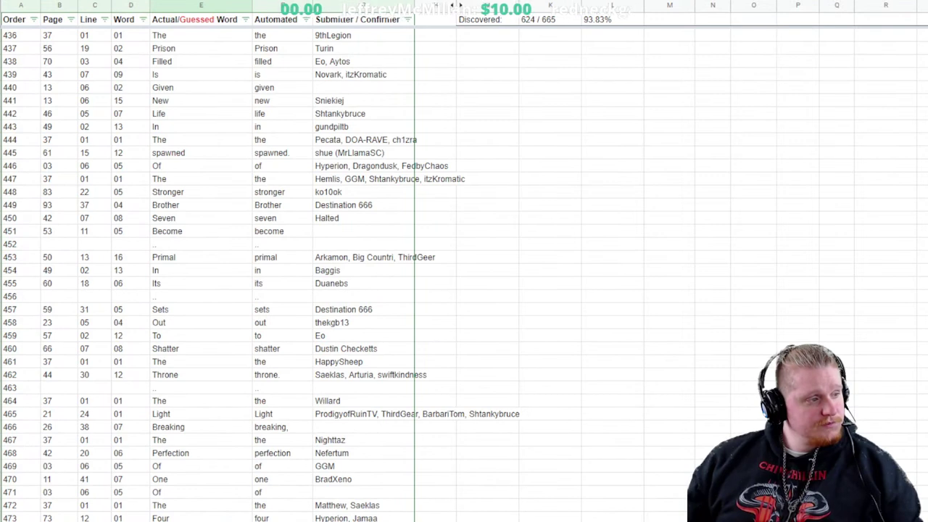
Step: Check the page, line and word references of order 457 and the blank entry at order 456
click(20, 309)
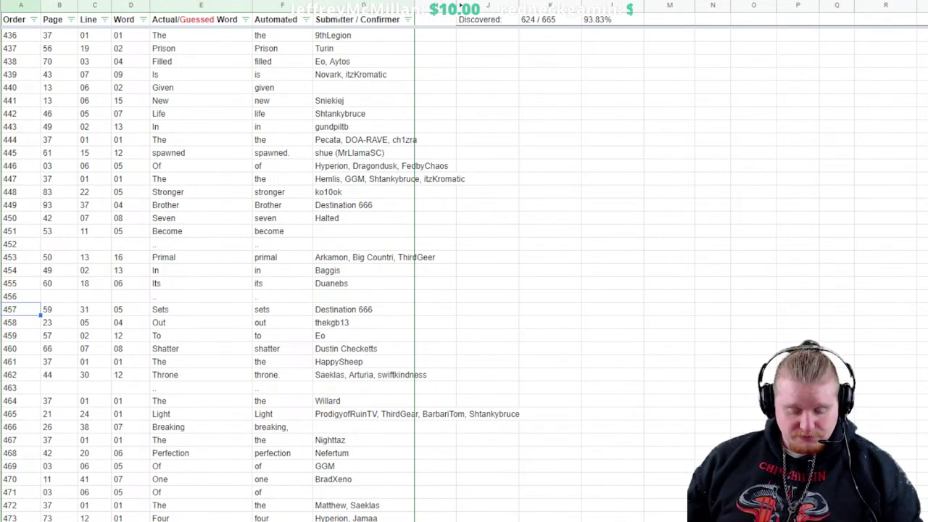
key(Right)
key(Right)
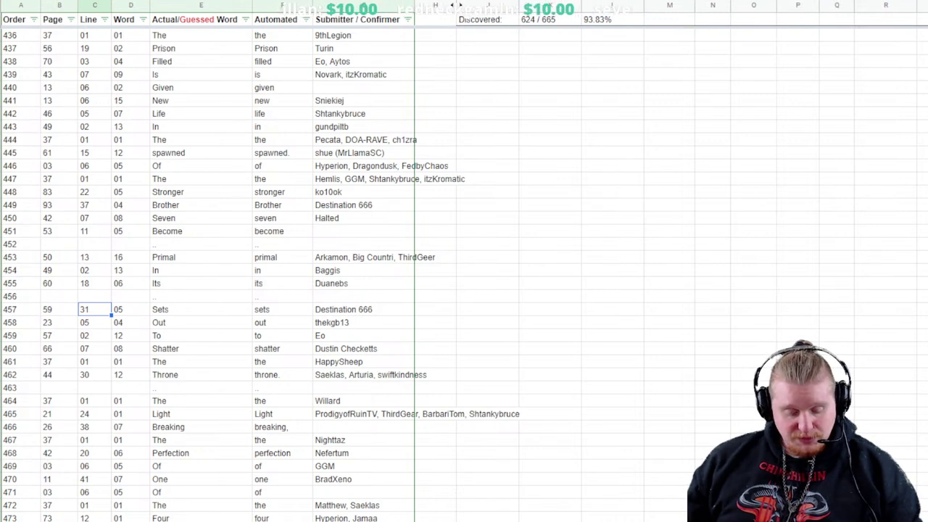
key(Right)
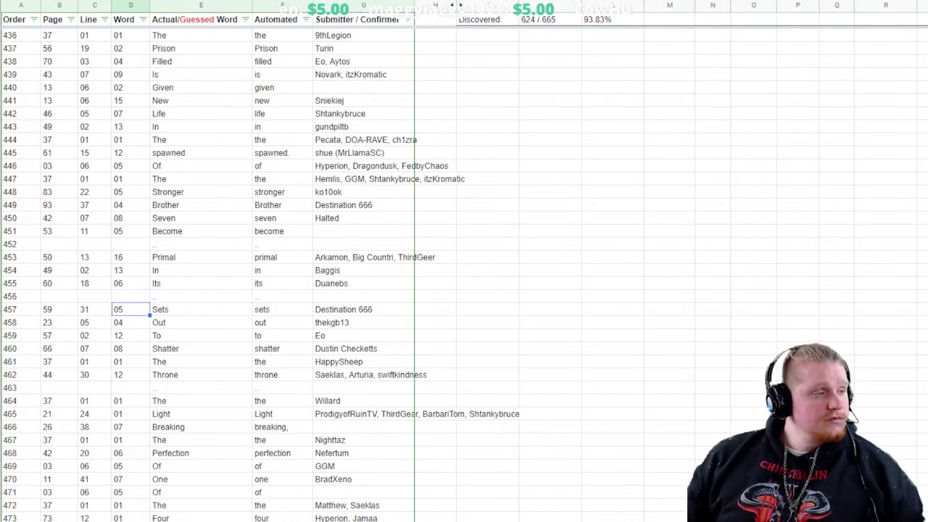
scroll(464, 276, down, 2)
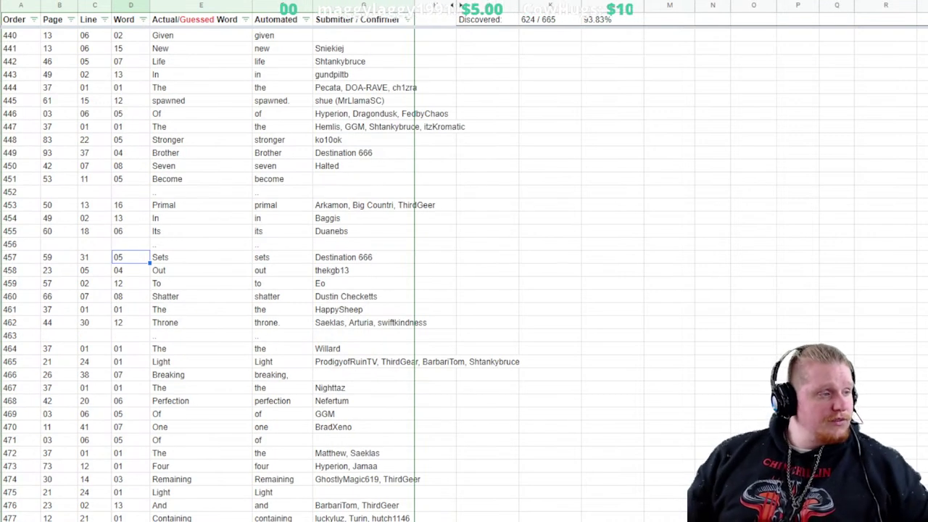
click(59, 243)
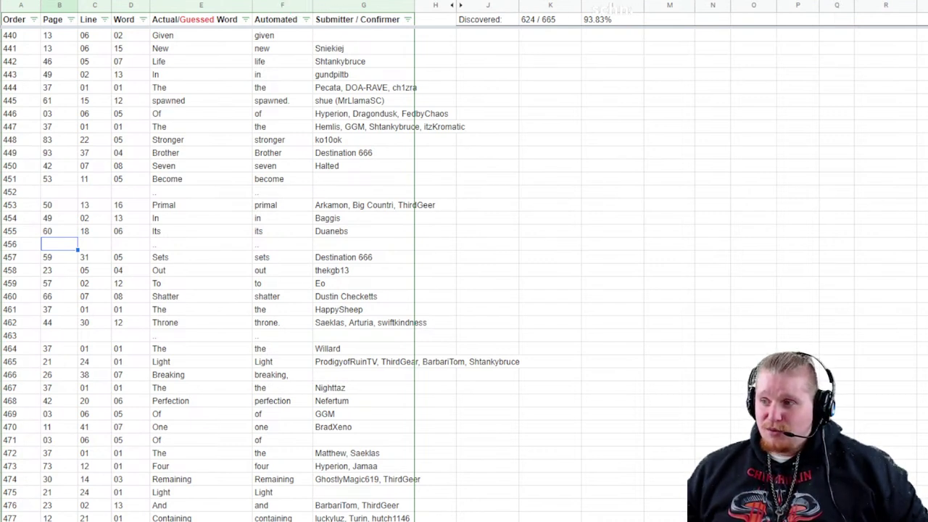
Step: Review the word list from order 456 back to its first entries, then return to the rows around order 440
scroll(463, 275, up, 14)
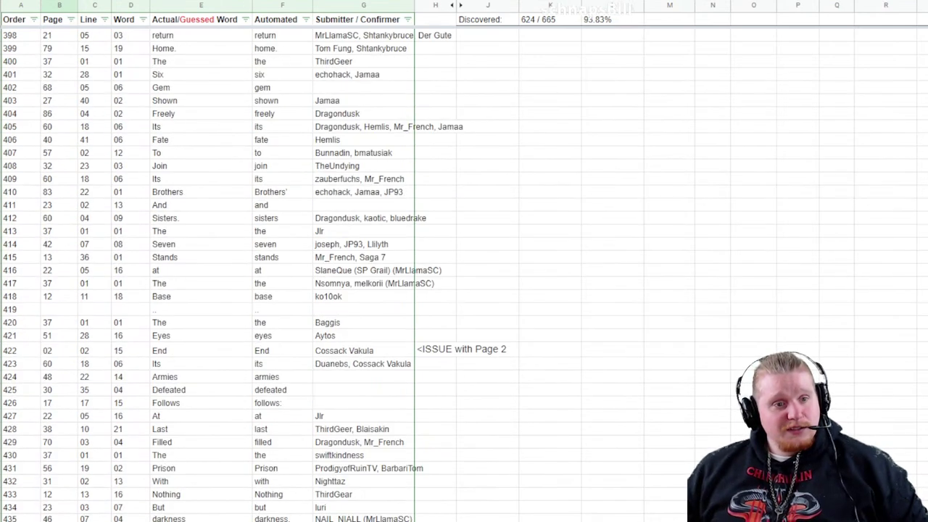
scroll(463, 275, up, 20)
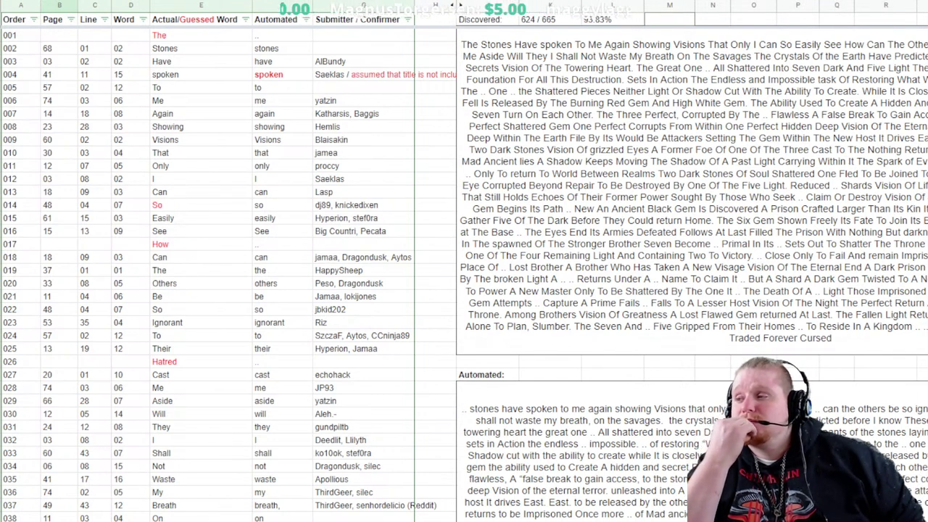
scroll(464, 275, down, 20)
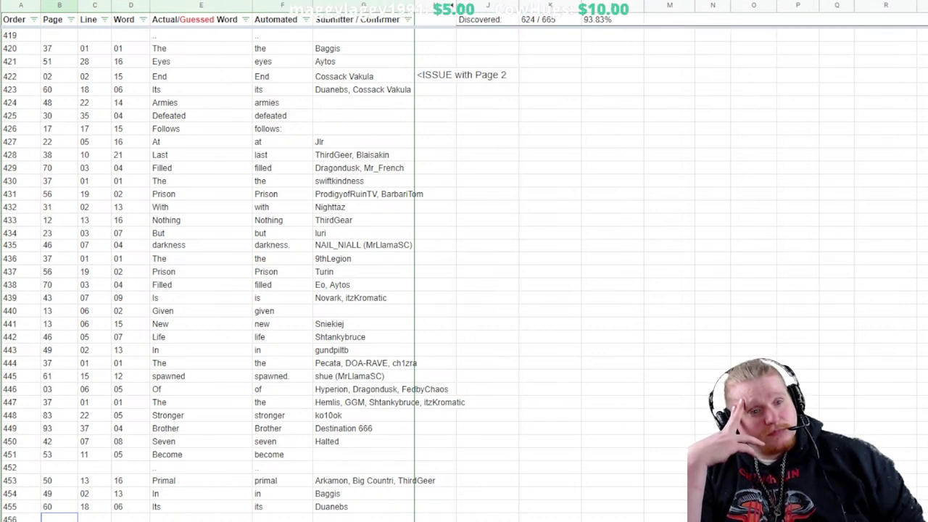
Step: Copy the assembled actual message text at the start of the sheet
click(885, 349)
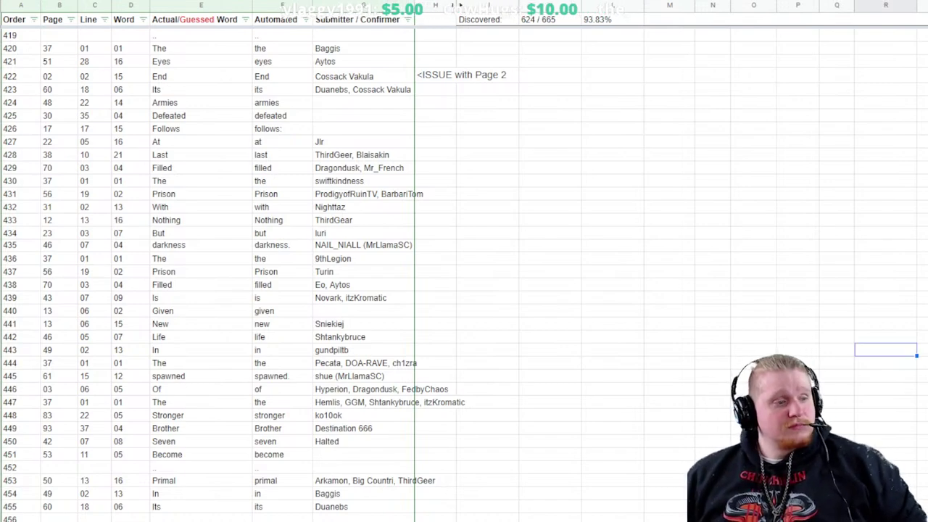
key(ctrl+Up)
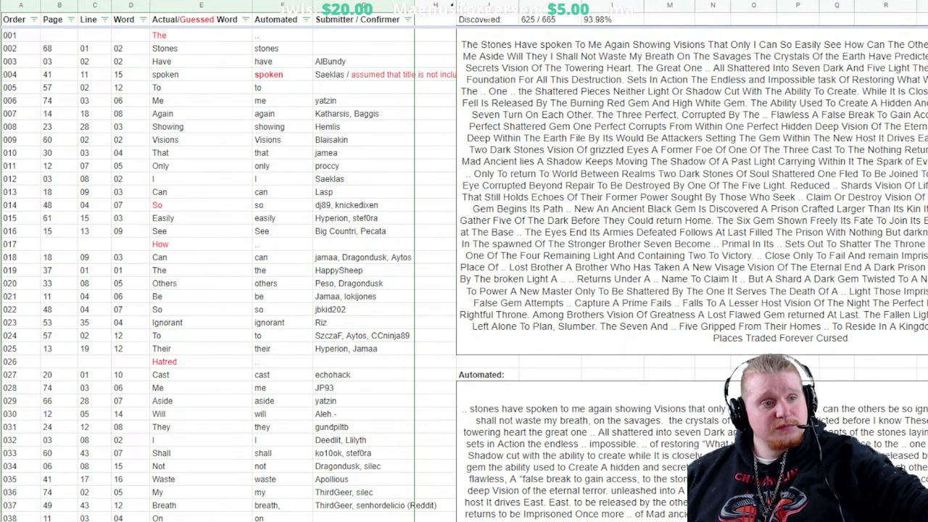
right_click(771, 203)
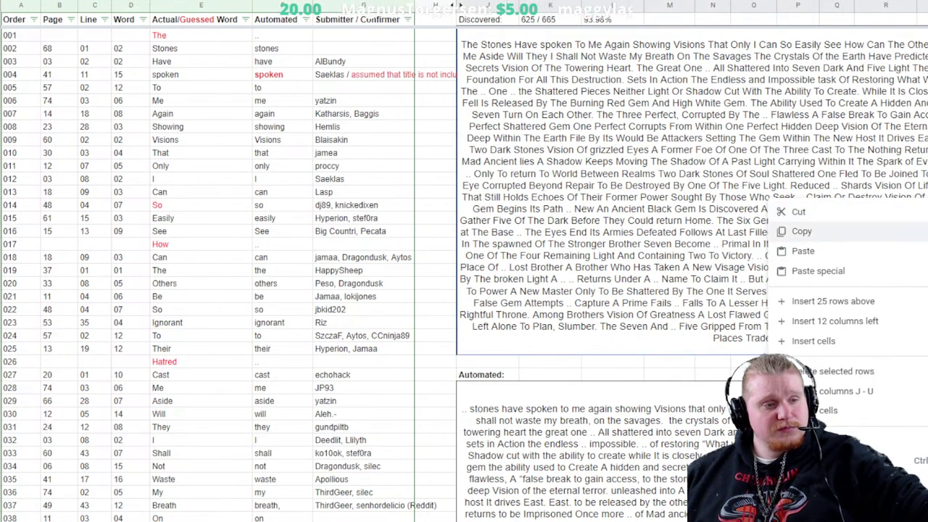
click(801, 230)
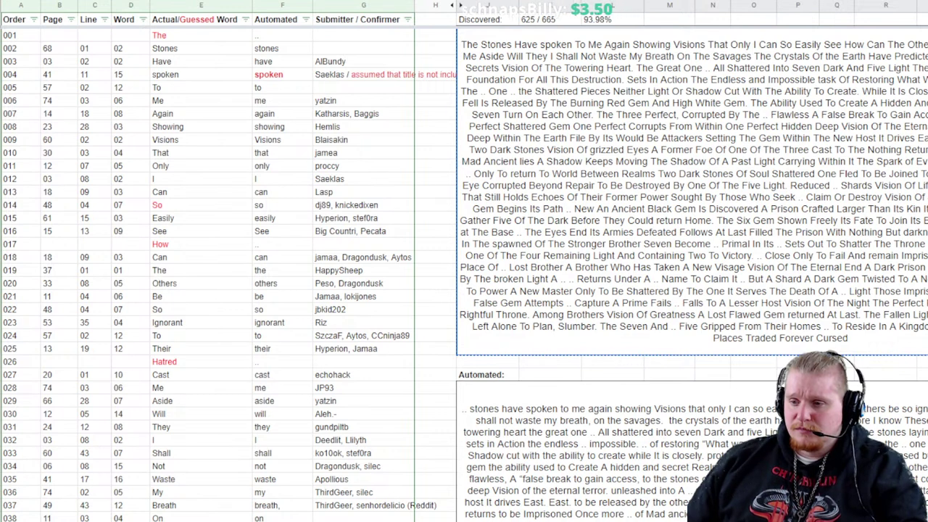
Step: Clear the copy selection and review the decoded word list between its first entries and the rows around order 593
key(Escape)
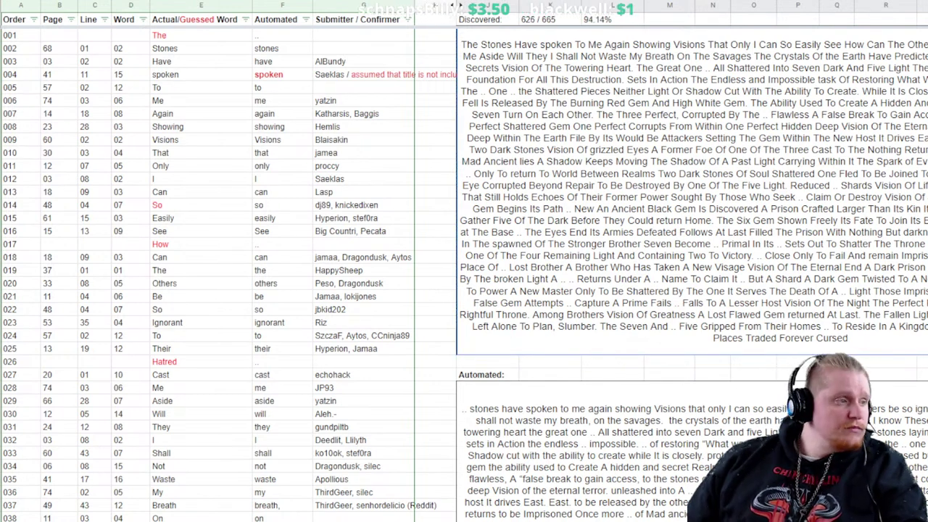
scroll(464, 276, down, 20)
scroll(464, 276, down, 20)
scroll(464, 276, down, 13)
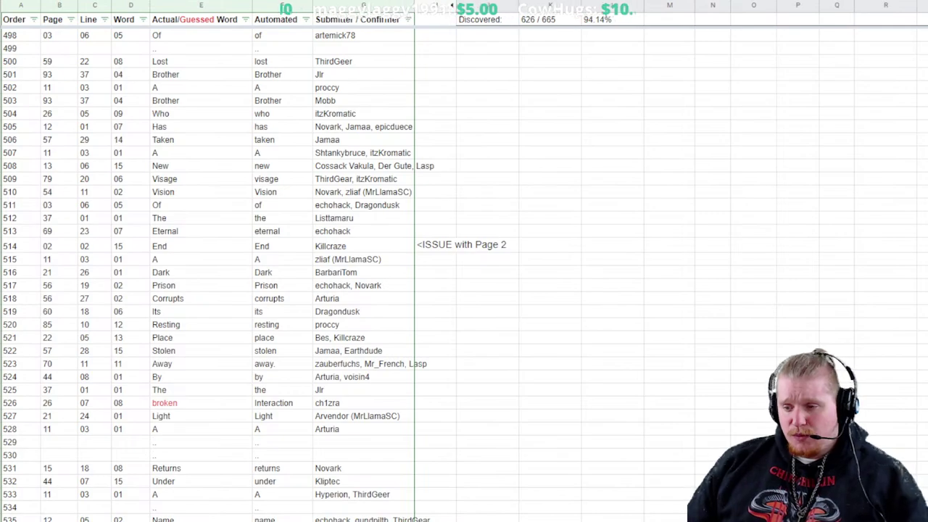
scroll(463, 261, up, 20)
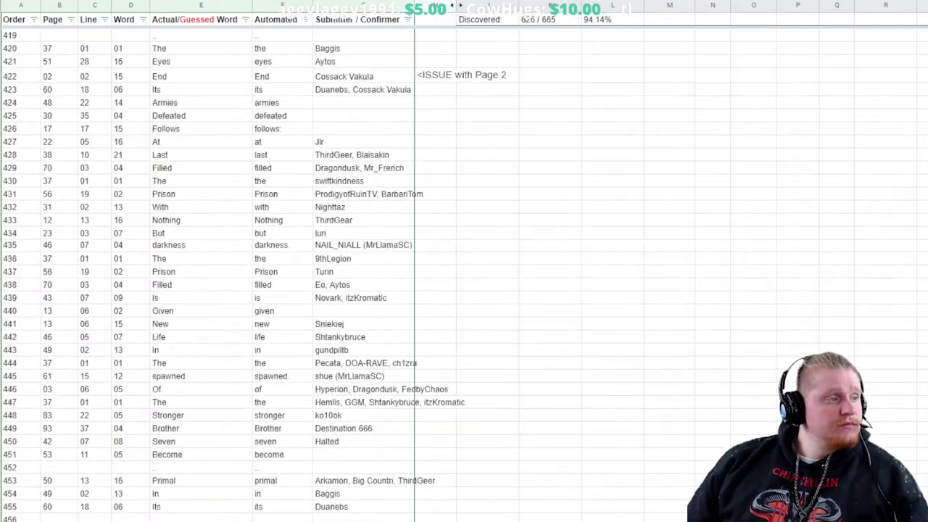
scroll(464, 261, up, 20)
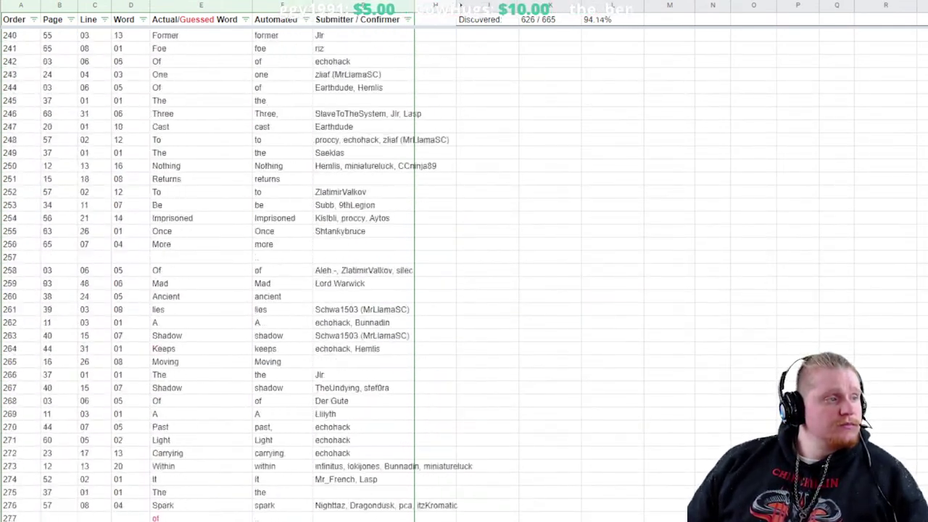
scroll(464, 260, up, 8)
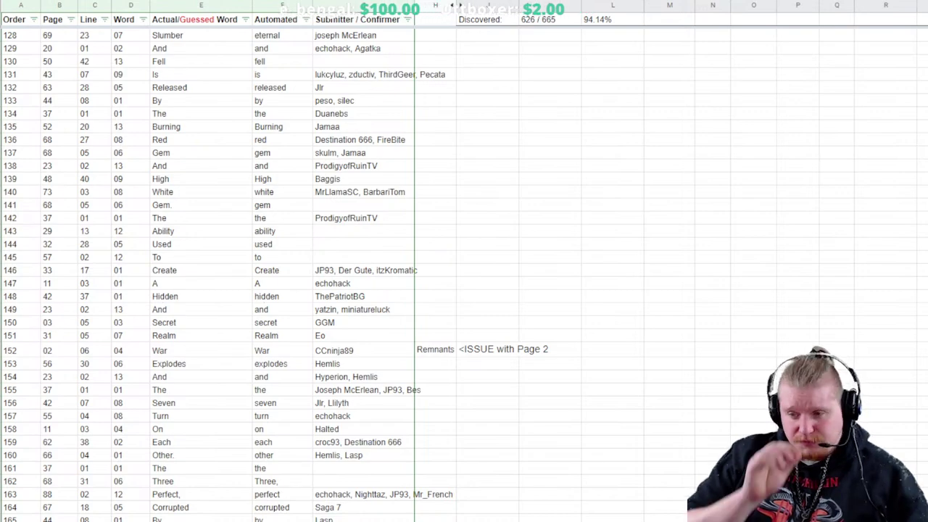
scroll(464, 275, down, 20)
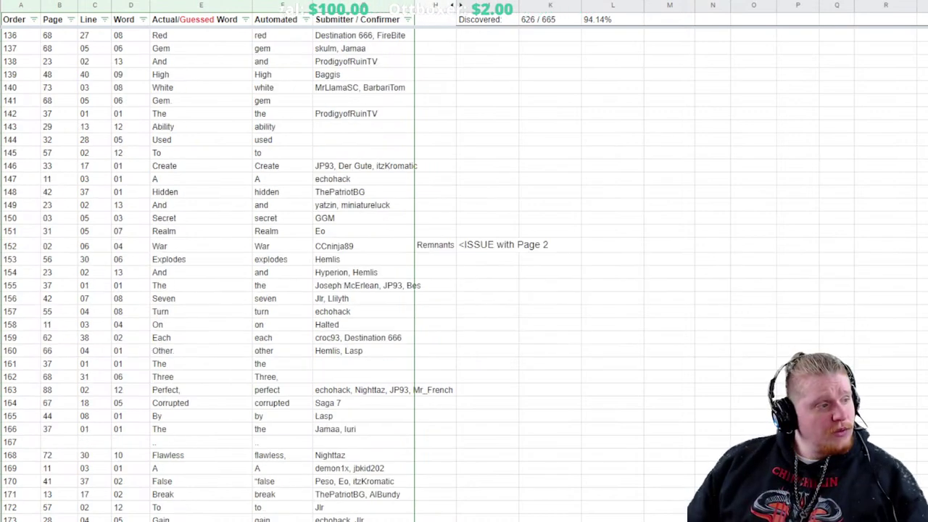
scroll(464, 275, down, 20)
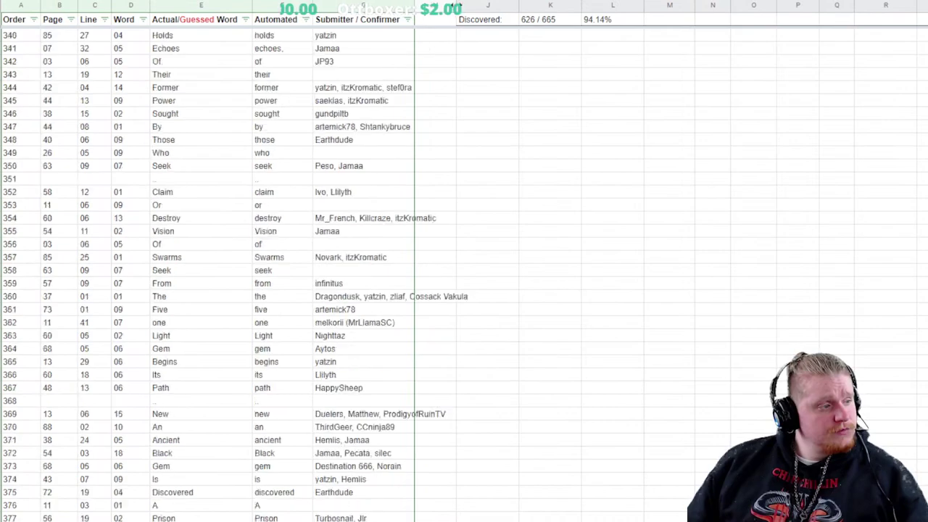
scroll(464, 276, down, 20)
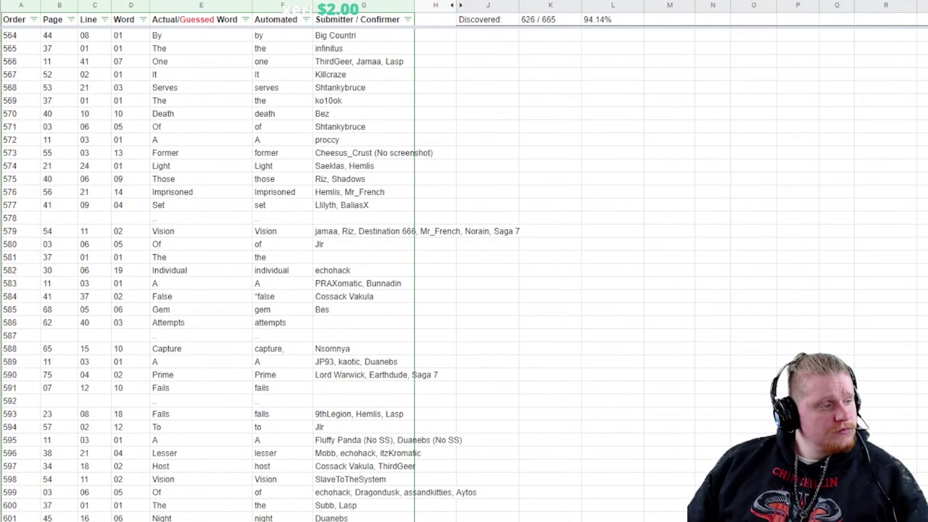
Step: Check the page and line references of order 593, and the page, line and word references of an earlier row
click(59, 413)
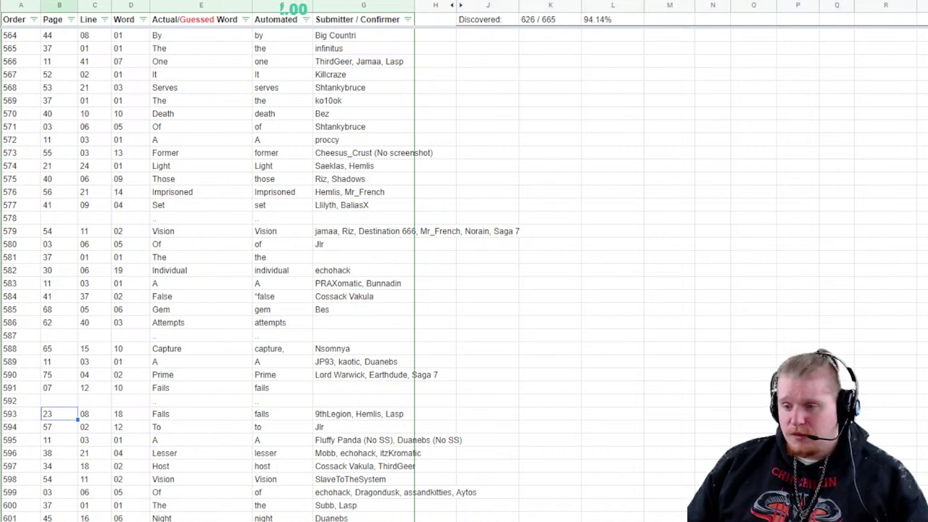
click(94, 413)
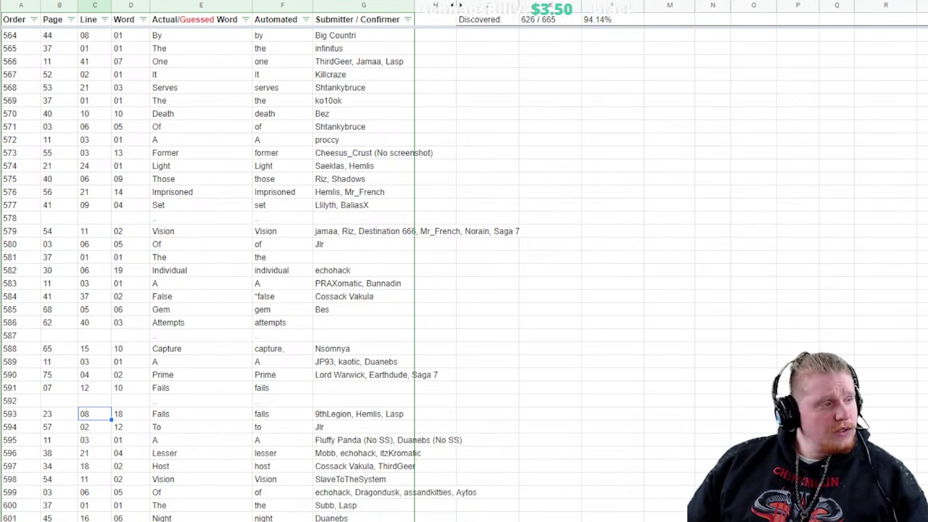
scroll(464, 275, up, 18)
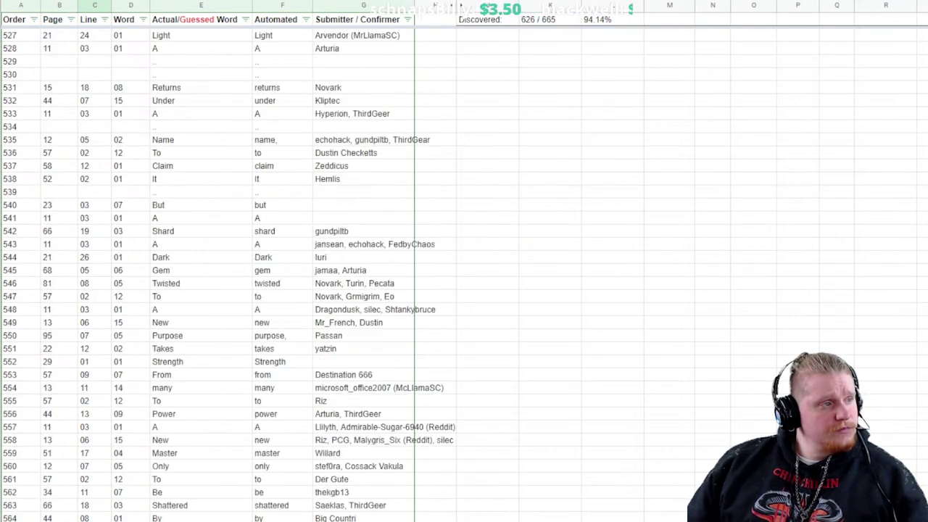
scroll(464, 276, up, 5)
drag(47, 178, 130, 178)
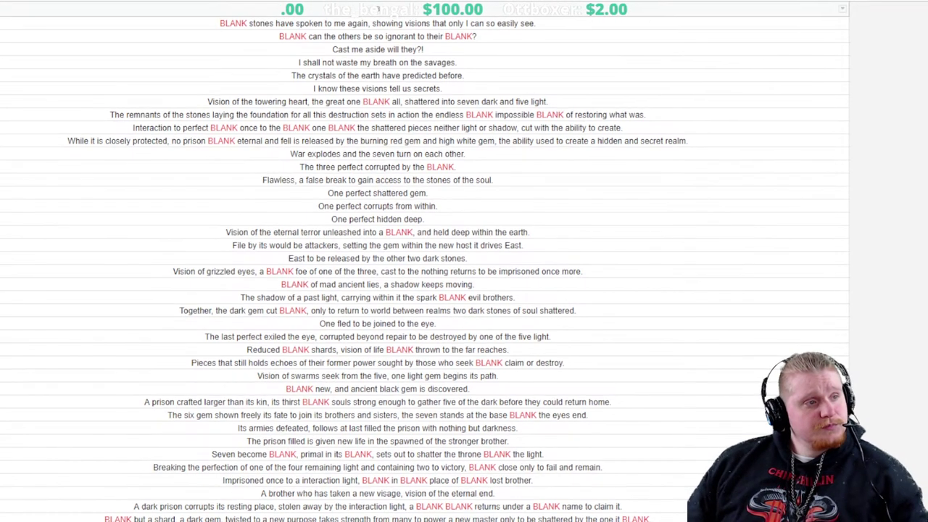
Step: Read the sentence-by-sentence version of the message from start to end, looking over its remaining BLANK gaps
scroll(376, 9, down, 5)
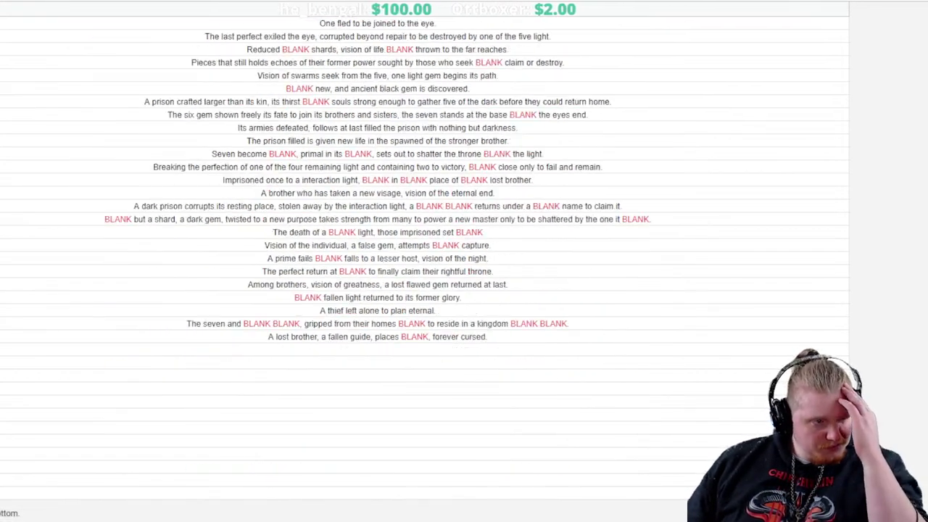
scroll(375, 9, up, 2)
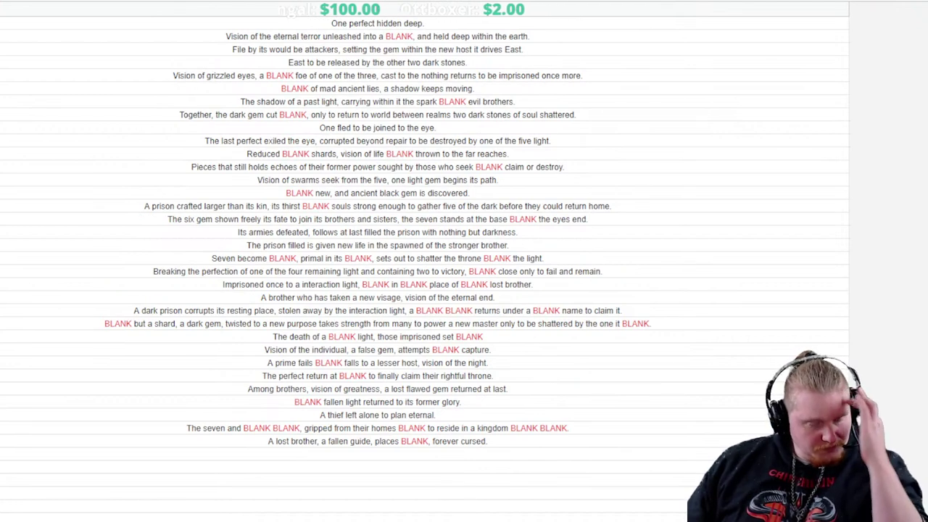
scroll(376, 268, up, 3)
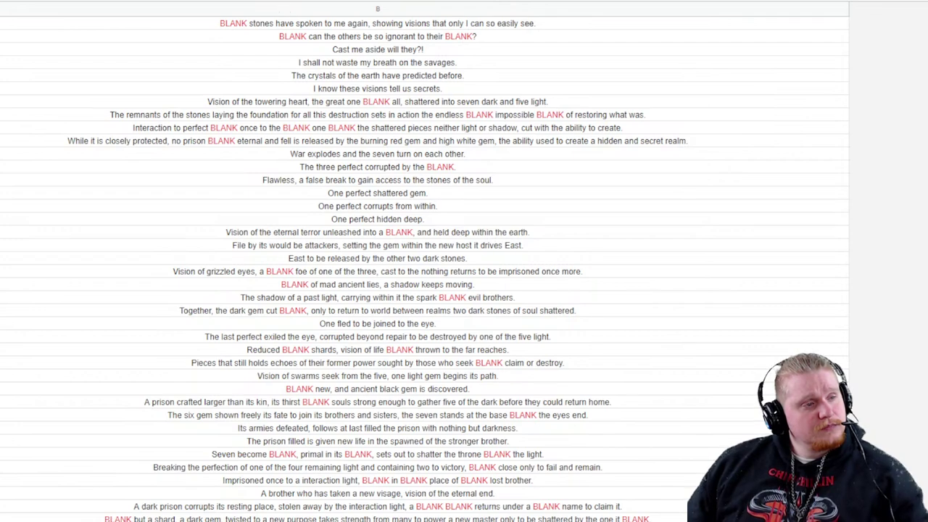
scroll(376, 261, down, 7)
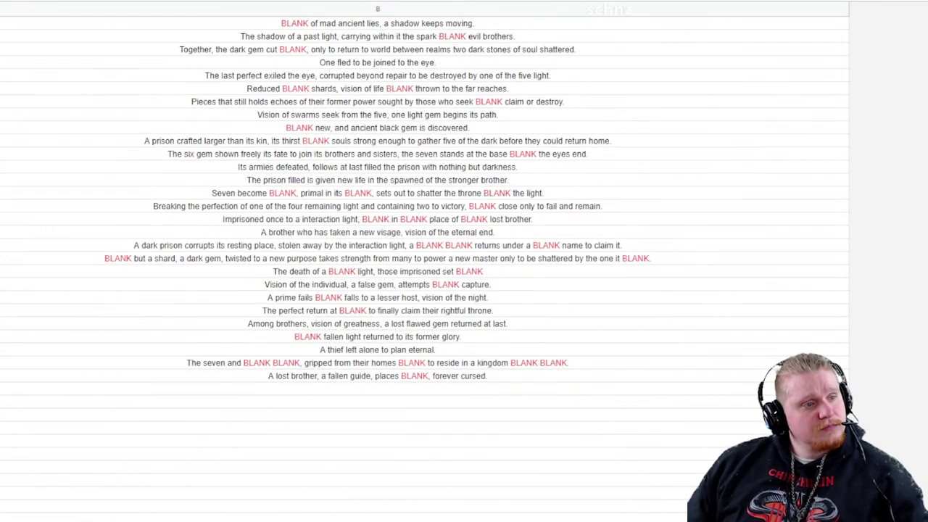
scroll(376, 261, up, 7)
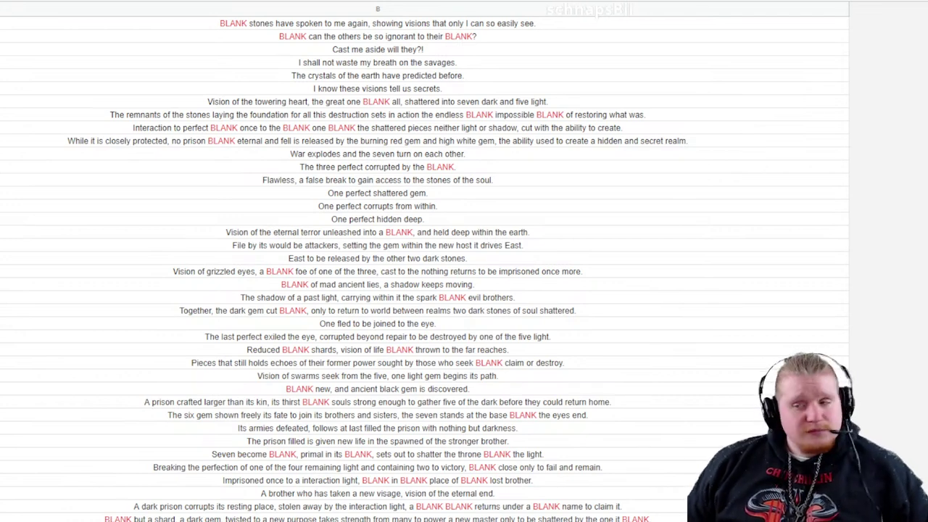
scroll(424, 261, down, 3)
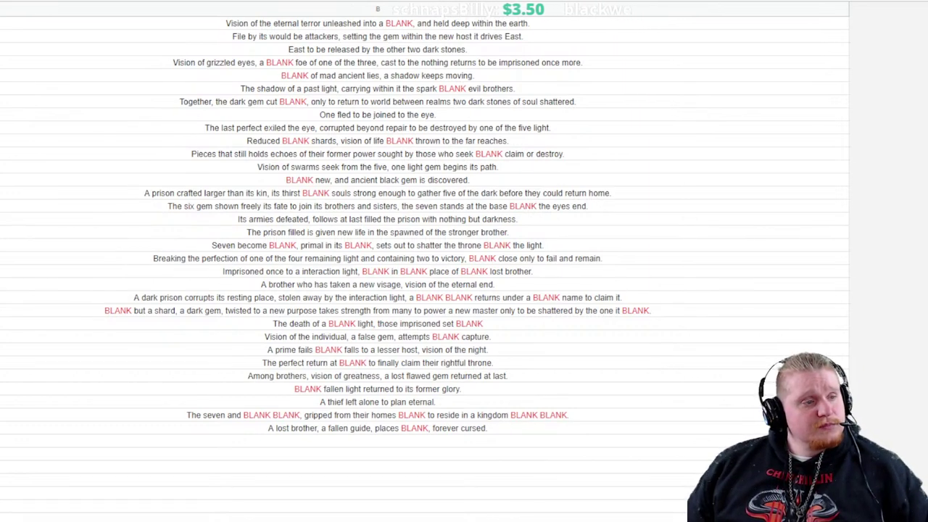
Step: Review the word list and the assembled message again, comparing the actual and automated words in the opening rows
scroll(464, 261, right, 10)
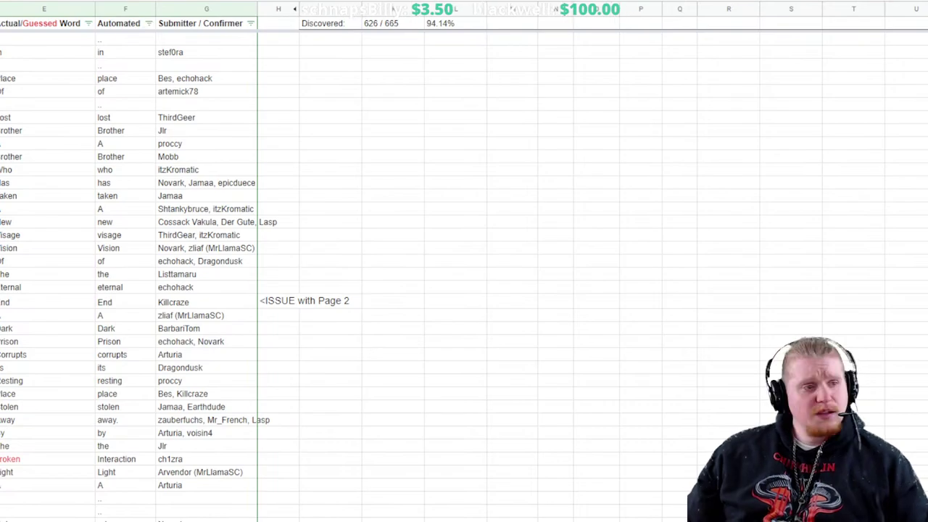
scroll(289, 275, down, 20)
scroll(290, 275, down, 20)
scroll(464, 276, up, 15)
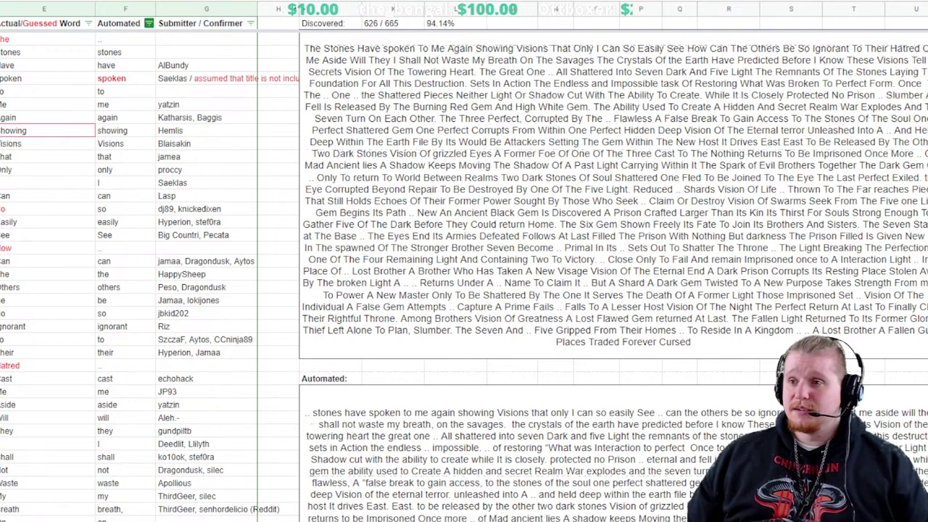
click(47, 170)
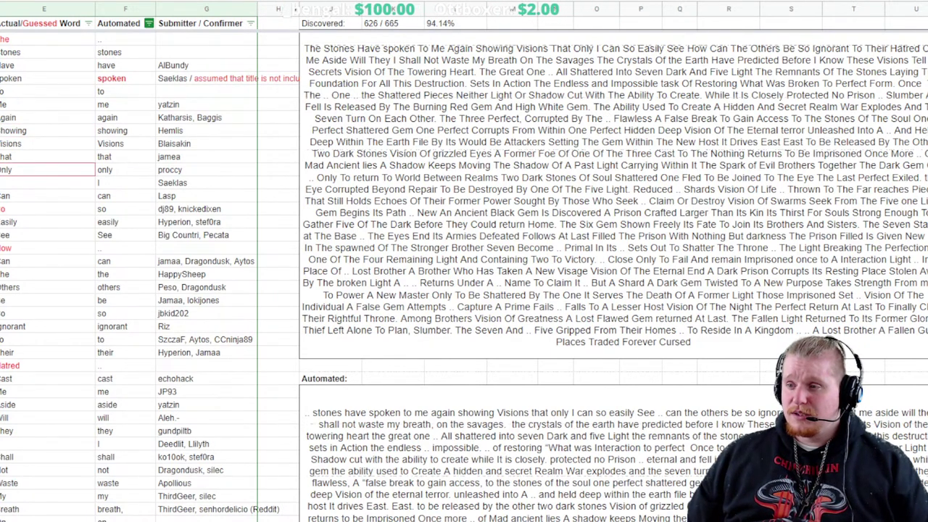
key(Down)
key(Down)
key(Right)
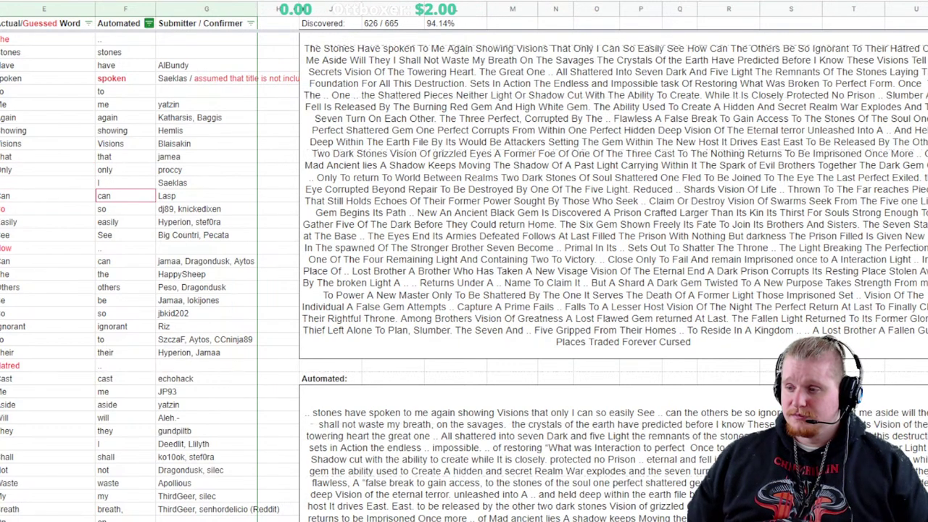
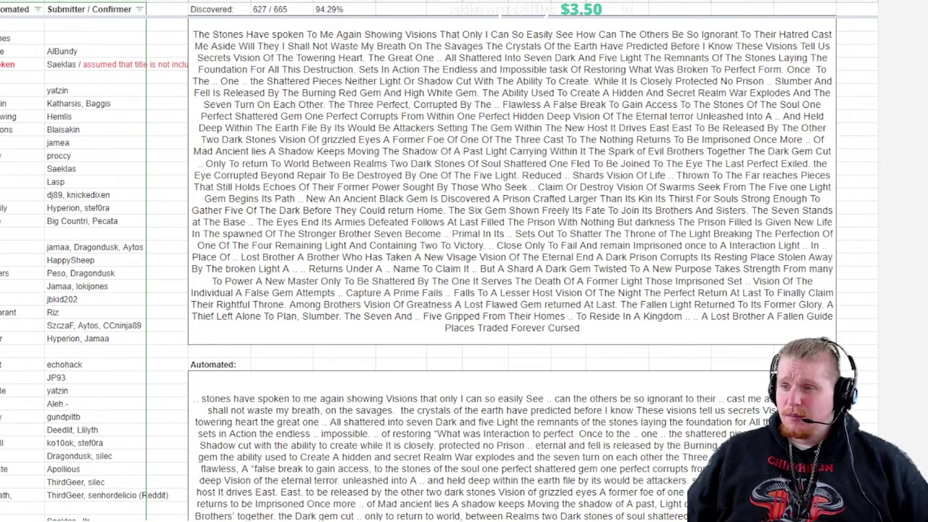
Step: In the sentence version, number the blank in the eternal terror line as BLANK(202) and in the grizzled eyes line as BLANK(240)
key(alt+Tab)
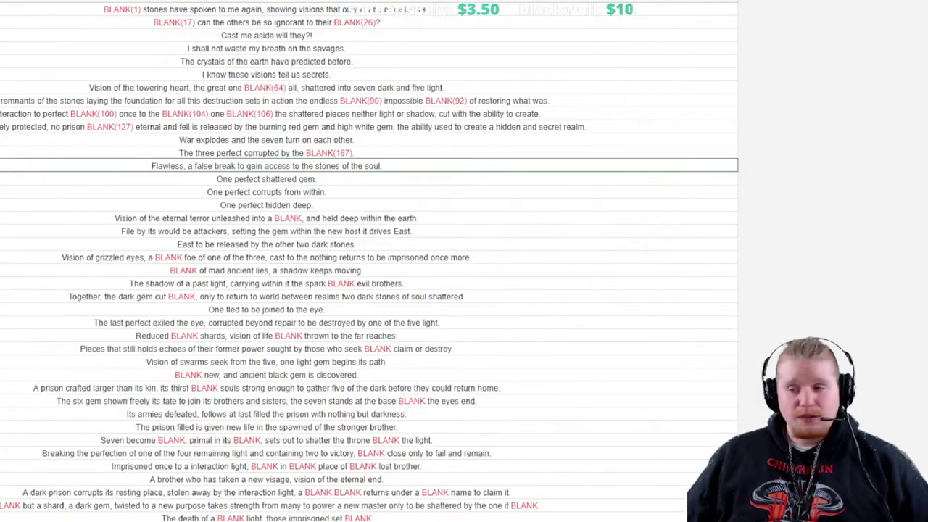
click(266, 217)
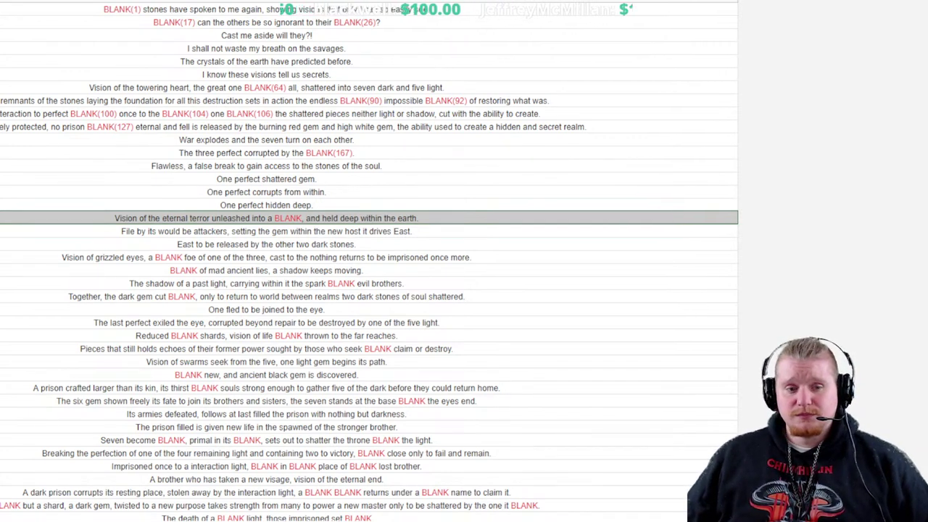
click(266, 231)
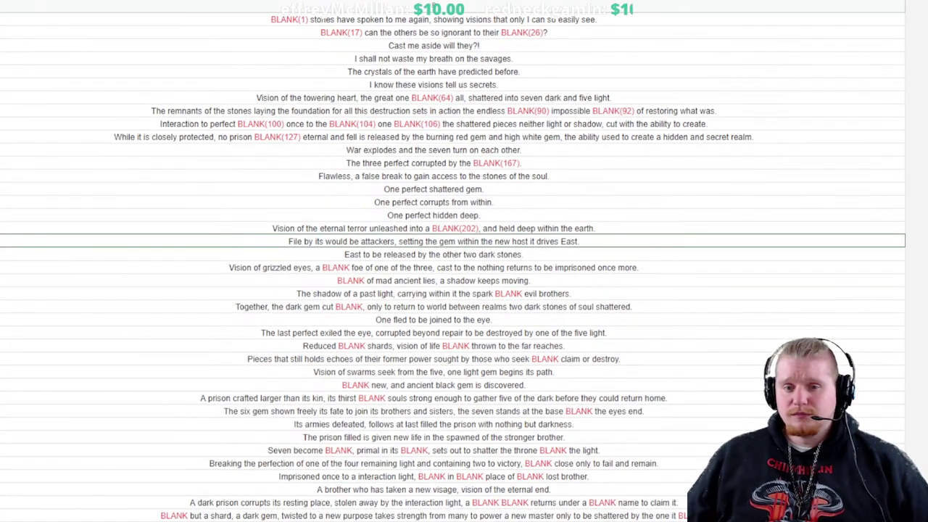
click(433, 254)
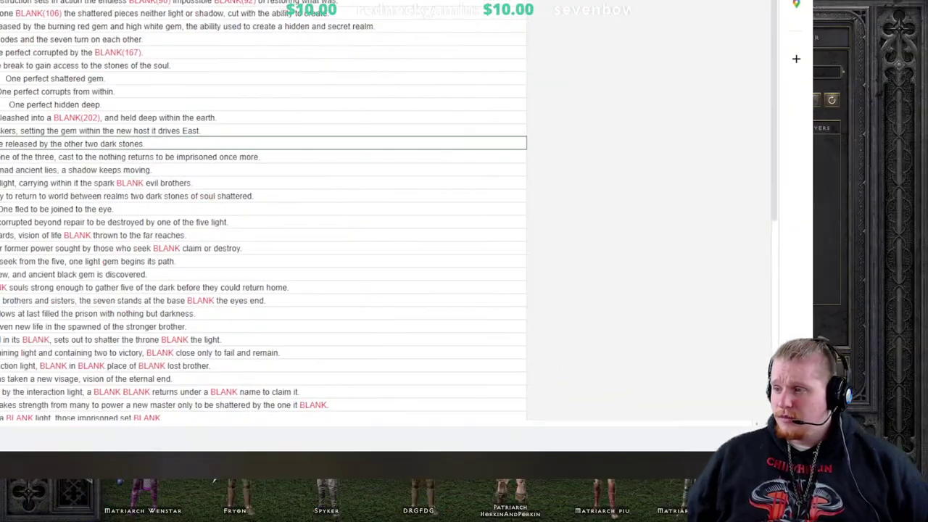
click(432, 267)
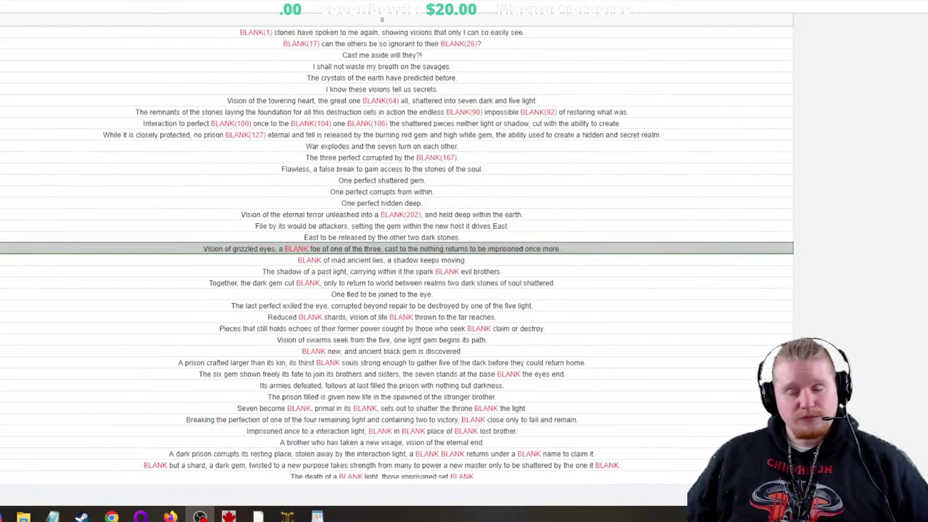
key(Return)
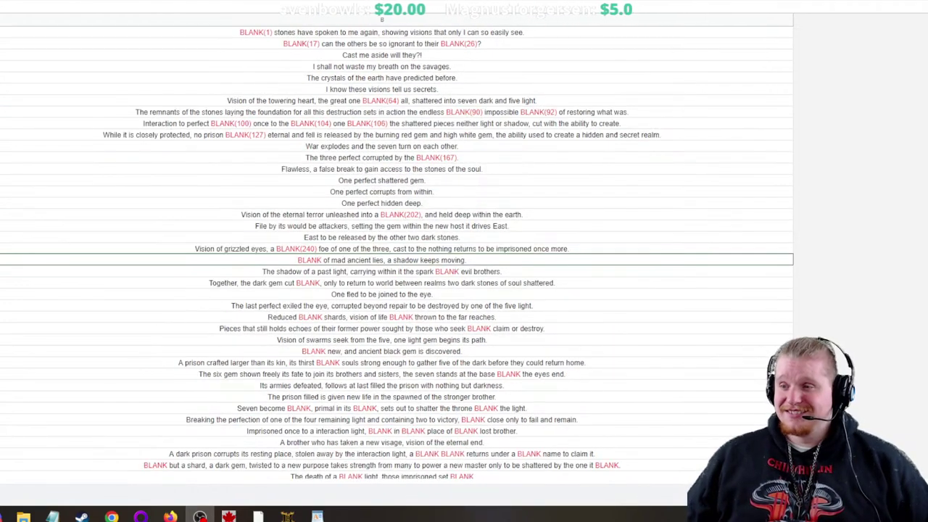
Step: Number the blanks in the mad ancient lies, past light and dark gem cut lines as BLANK(257), BLANK(277) and BLANK(285)
scroll(397, 253, down, 4)
scroll(396, 254, up, 3)
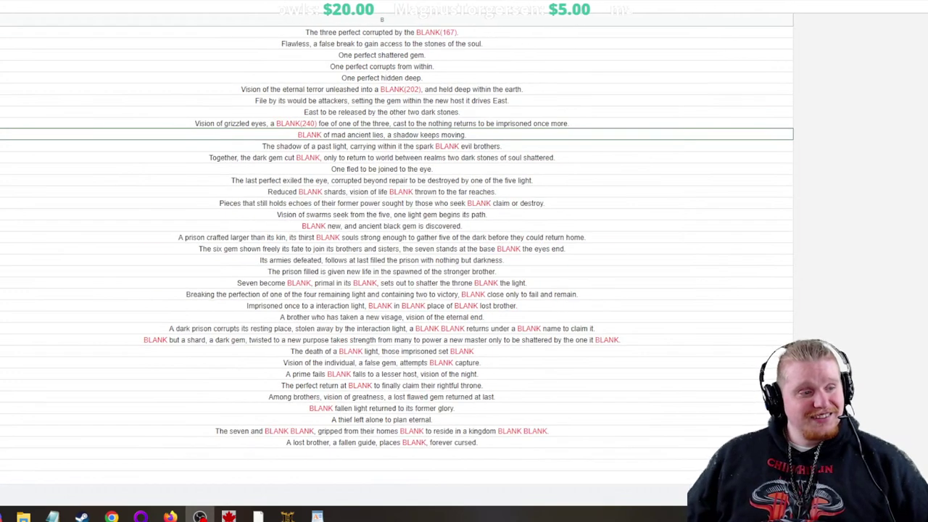
scroll(382, 20, down, 1)
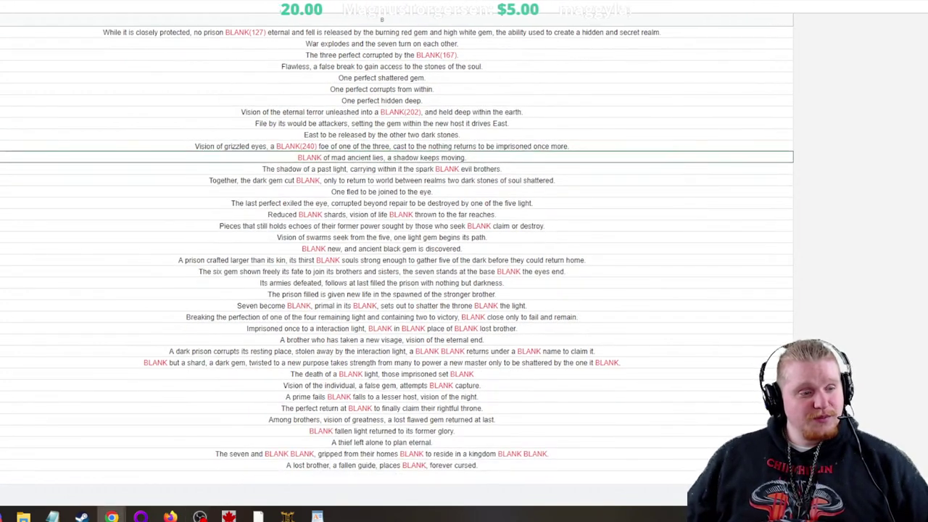
scroll(381, 20, up, 1)
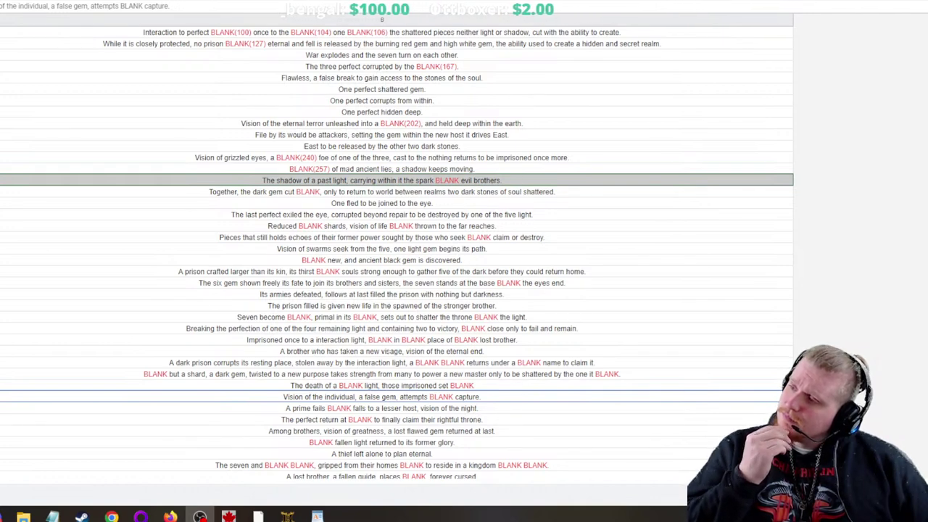
key(Return)
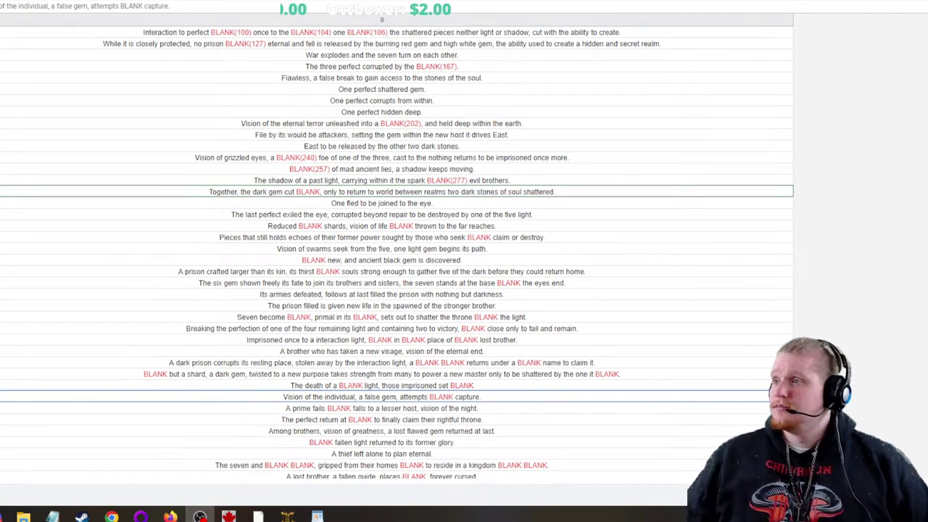
key(Return)
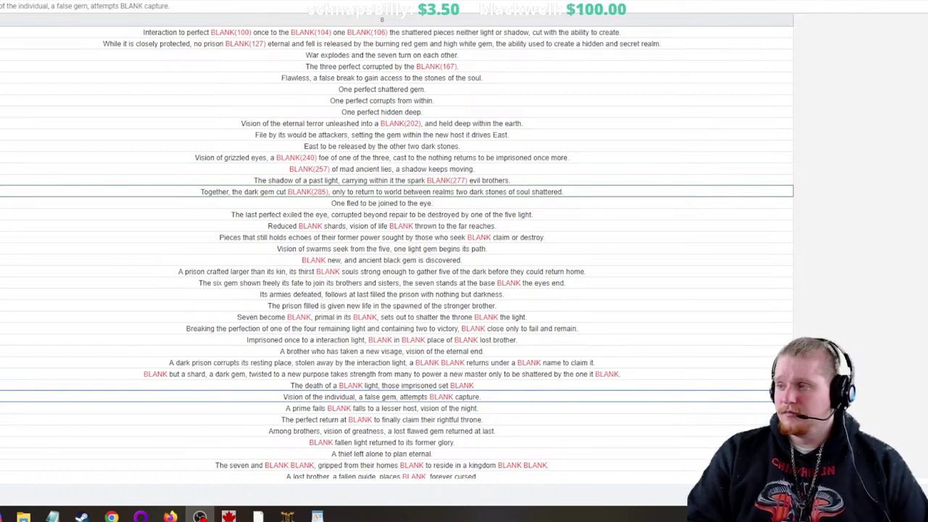
click(382, 203)
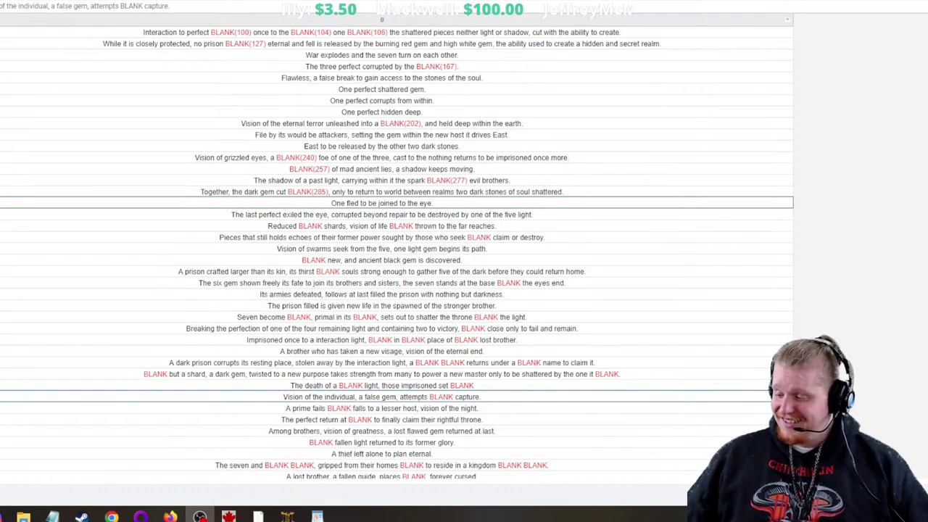
Step: Number the blanks from the reduced shards line through the six gem line as BLANK(326), BLANK(331), BLANK(351), BLANK(368), BLANK(385) and BLANK(419)
click(381, 214)
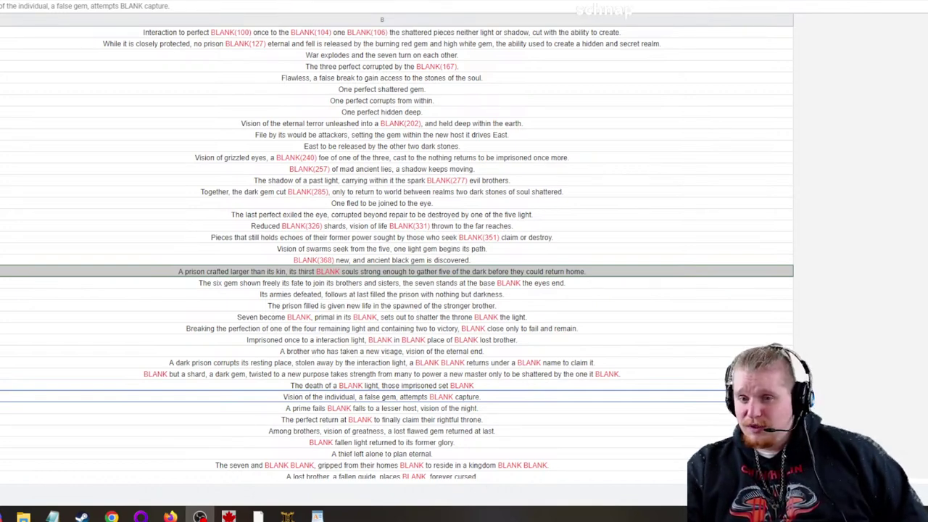
key(Return)
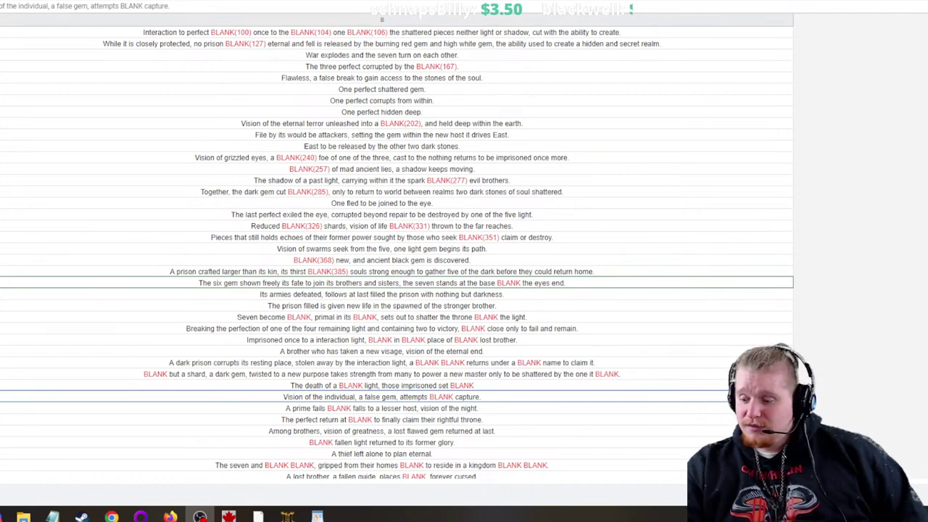
key(Return)
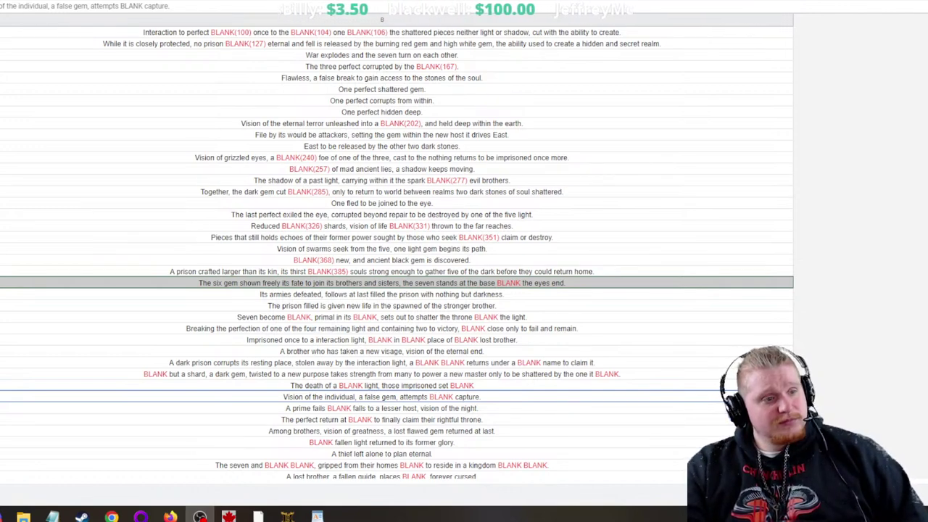
key(Return)
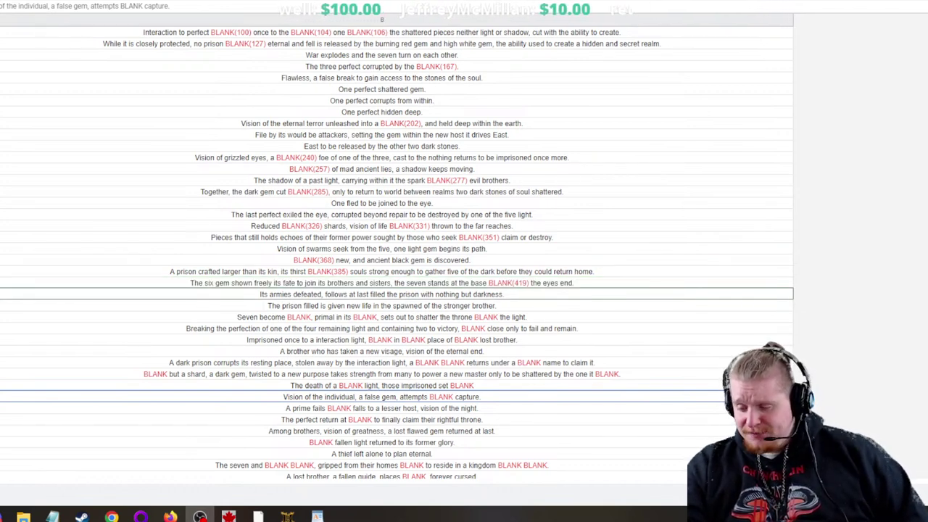
Step: Number every remaining blank by word order from the seven become line through the final lost brother line, from BLANK(452) to BLANK(664)
click(381, 305)
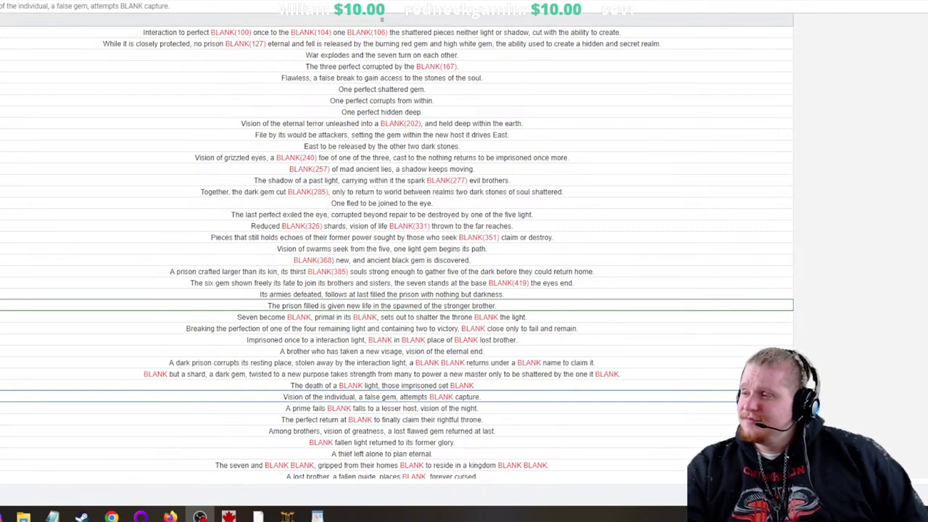
click(381, 317)
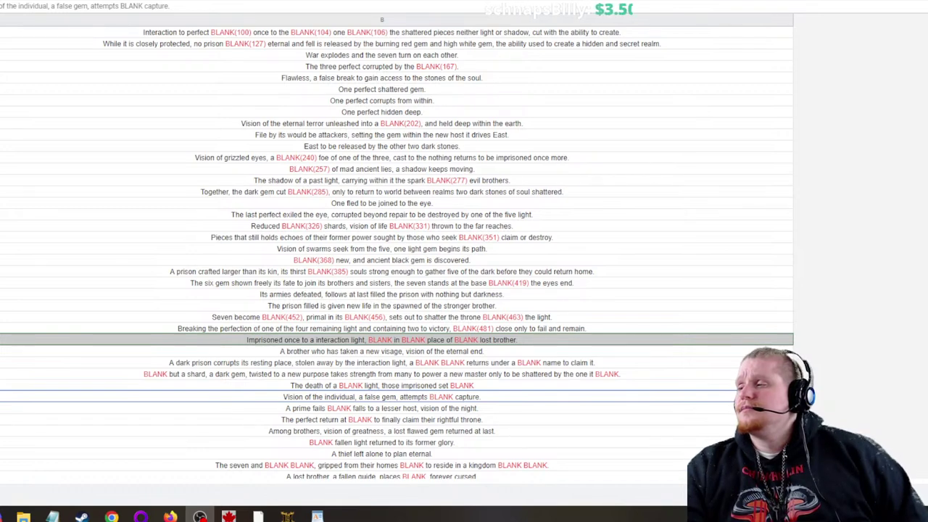
click(382, 351)
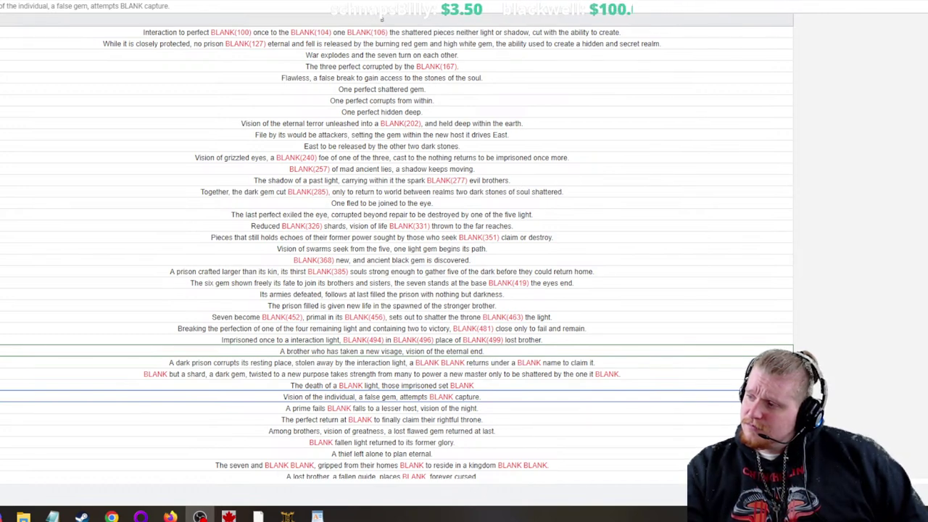
click(381, 363)
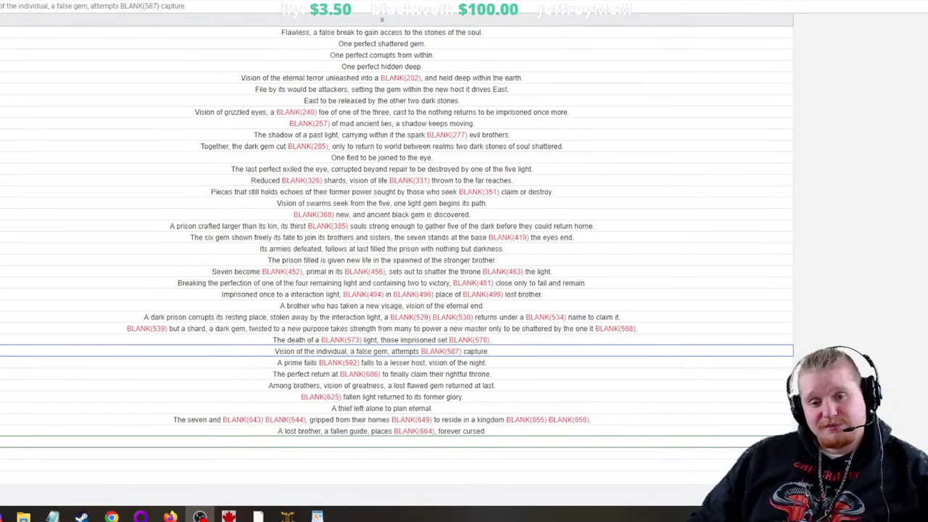
Step: Switch to the Diablo II Resurrected lobby and repeatedly activate and deactivate the gem beneath the character
key(alt+Tab)
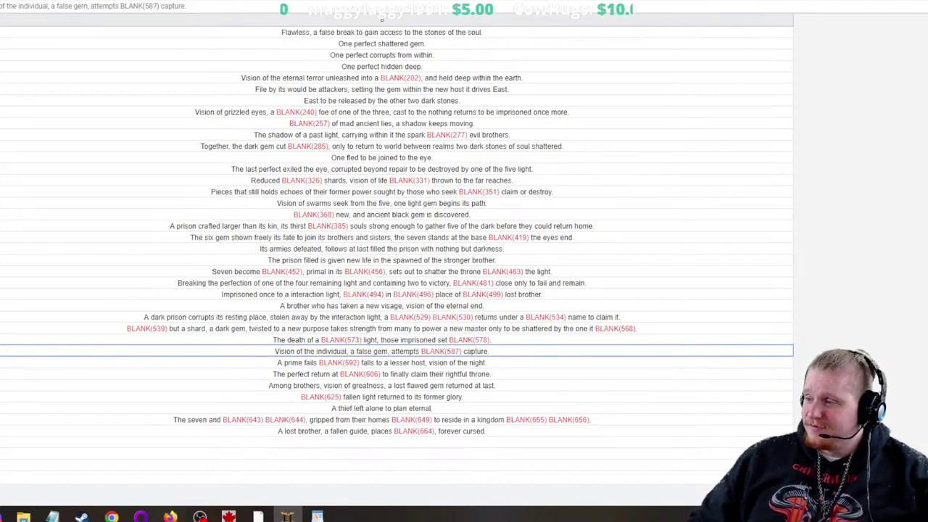
key(alt+Tab)
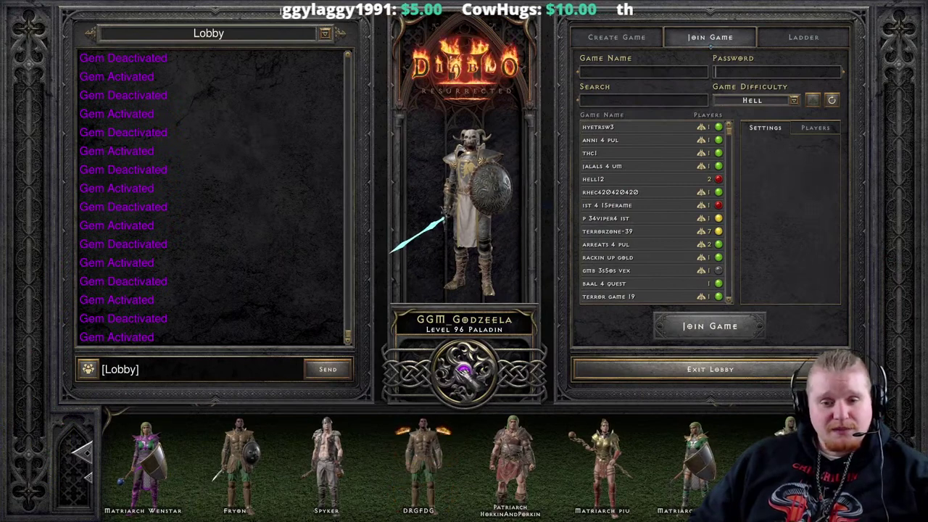
click(464, 373)
click(464, 374)
click(463, 374)
click(463, 374)
click(464, 373)
click(464, 374)
click(464, 373)
click(464, 373)
click(464, 373)
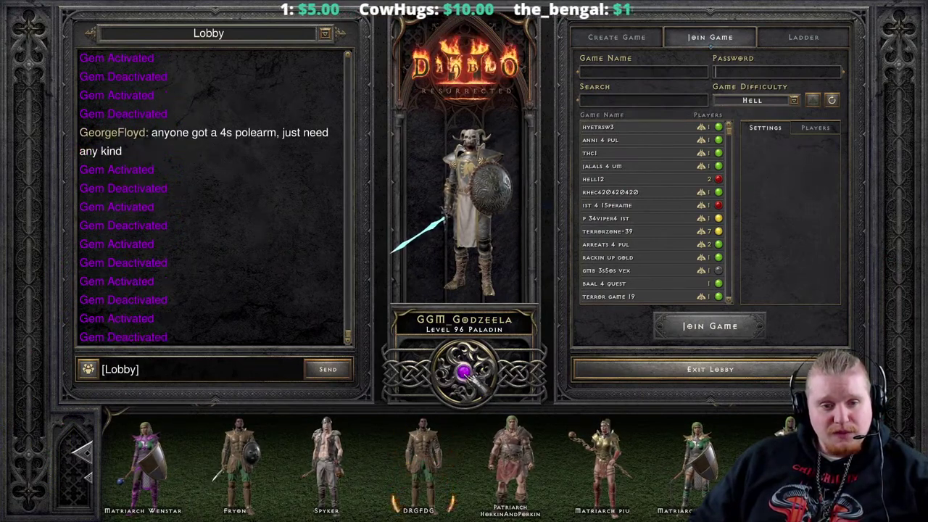
click(464, 373)
click(464, 373)
click(464, 373)
click(464, 373)
click(464, 373)
click(464, 374)
click(464, 373)
click(464, 373)
click(464, 373)
click(464, 374)
click(464, 374)
click(464, 373)
click(464, 373)
click(464, 373)
click(464, 373)
click(464, 374)
click(464, 374)
click(464, 373)
click(464, 373)
click(464, 373)
click(464, 374)
click(464, 373)
click(463, 373)
click(464, 373)
click(464, 373)
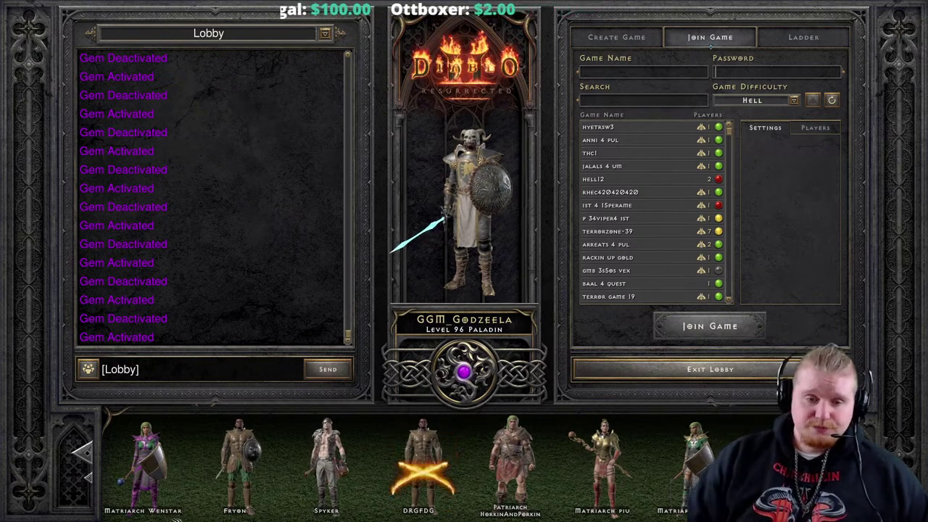
click(464, 371)
click(464, 371)
click(464, 371)
click(464, 371)
click(464, 371)
click(464, 371)
click(464, 371)
click(463, 371)
click(464, 372)
click(464, 371)
click(464, 371)
click(464, 371)
click(464, 371)
click(463, 371)
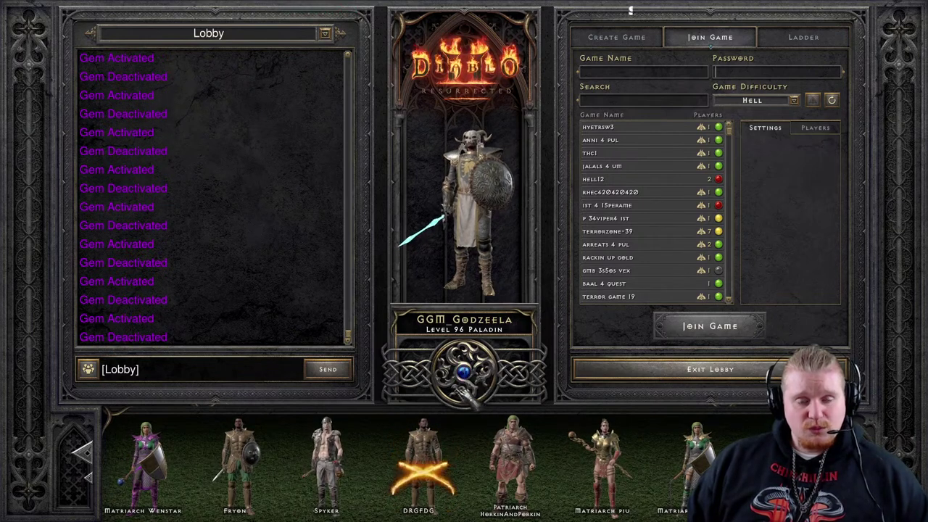
click(464, 371)
click(464, 371)
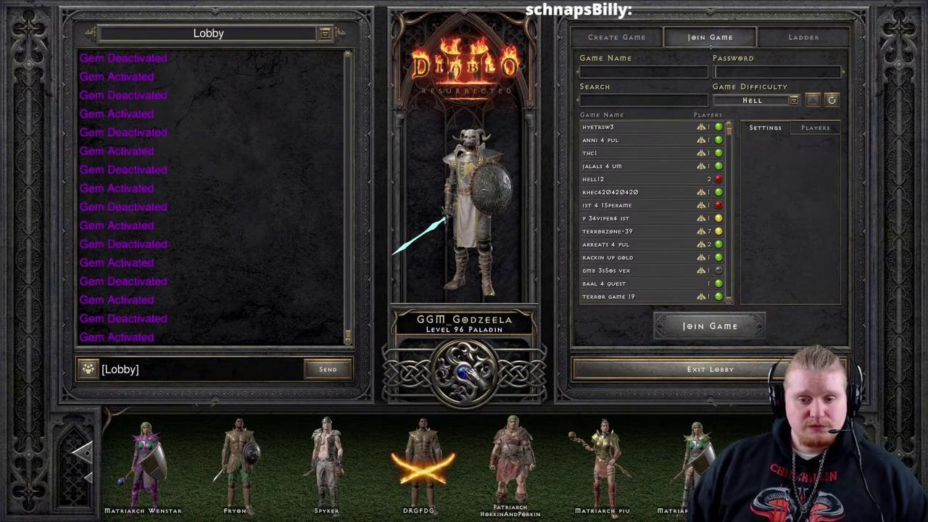
click(464, 371)
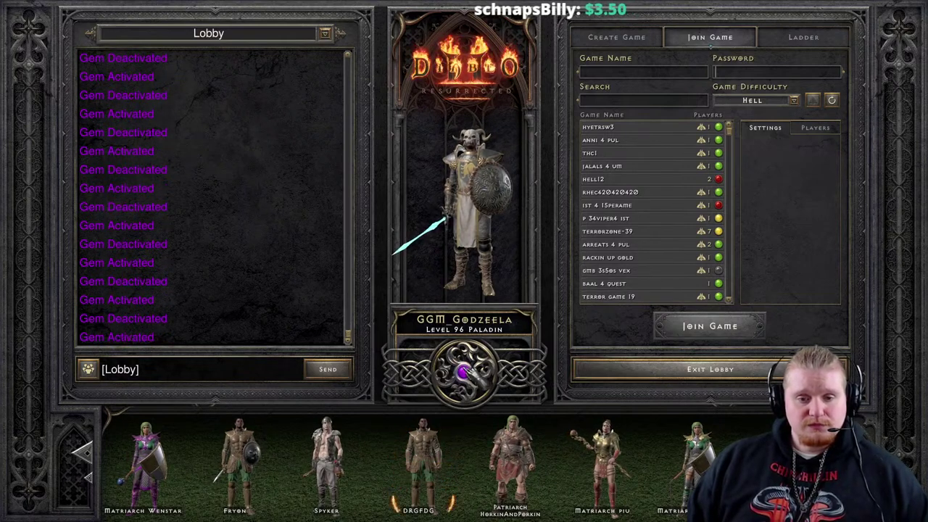
click(464, 371)
click(464, 371)
click(464, 371)
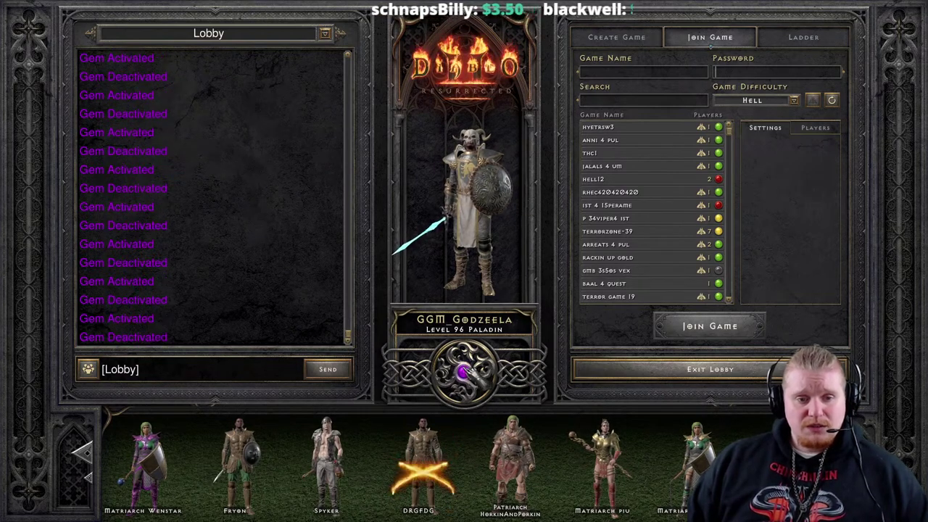
click(464, 371)
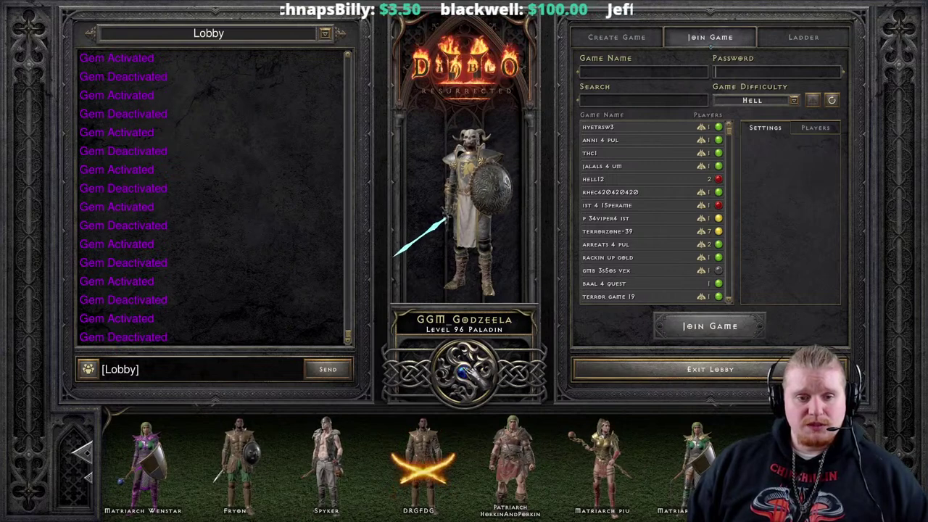
click(464, 371)
click(464, 371)
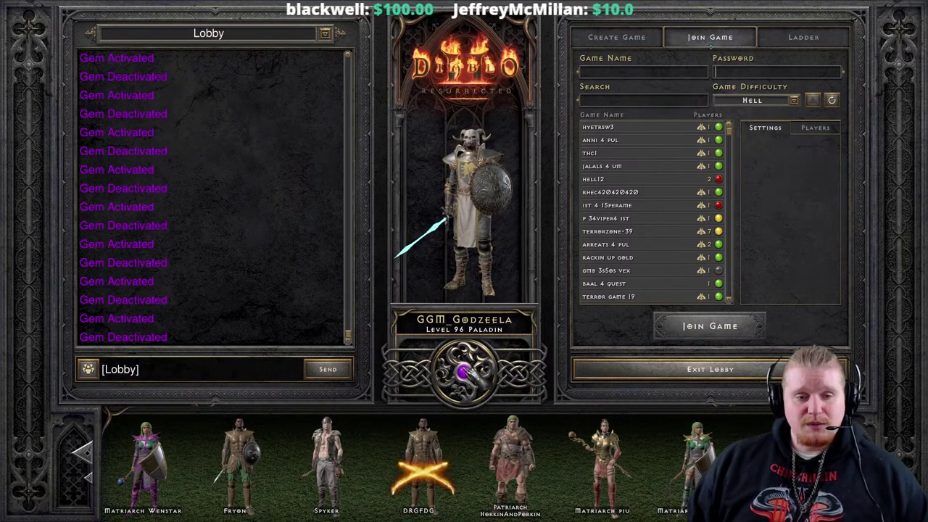
click(464, 371)
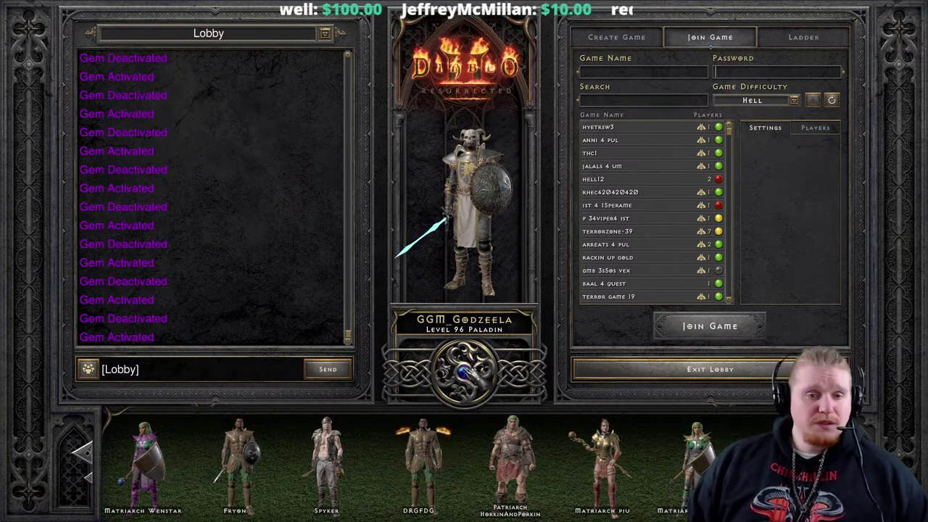
click(464, 371)
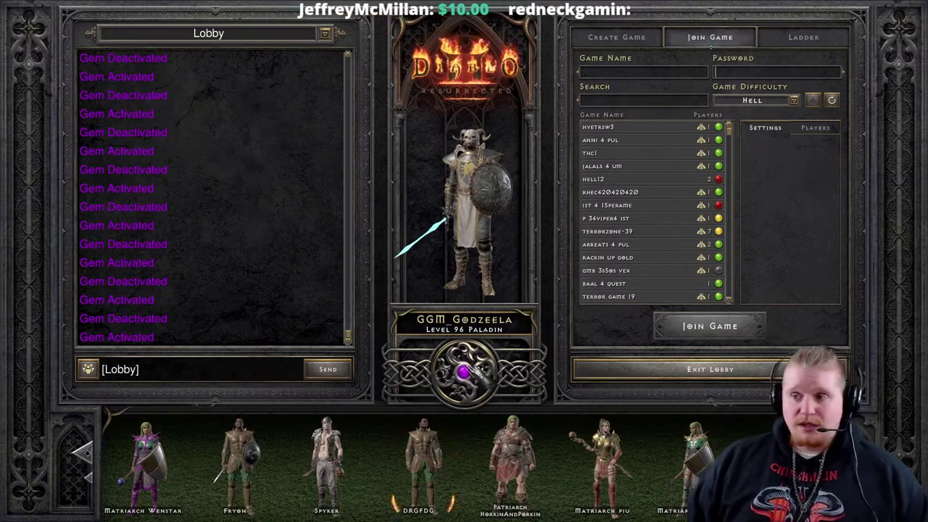
click(464, 371)
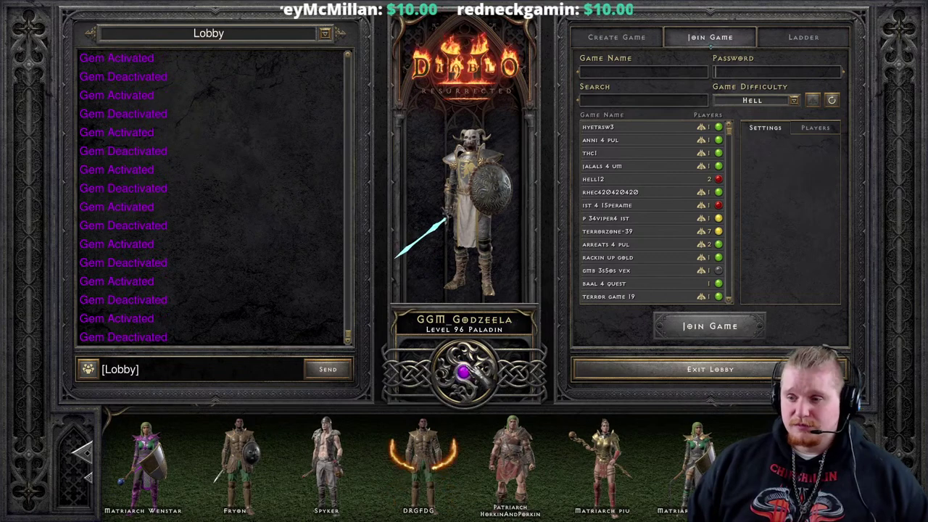
double_click(463, 371)
click(464, 371)
click(464, 371)
double_click(464, 371)
click(463, 371)
double_click(463, 371)
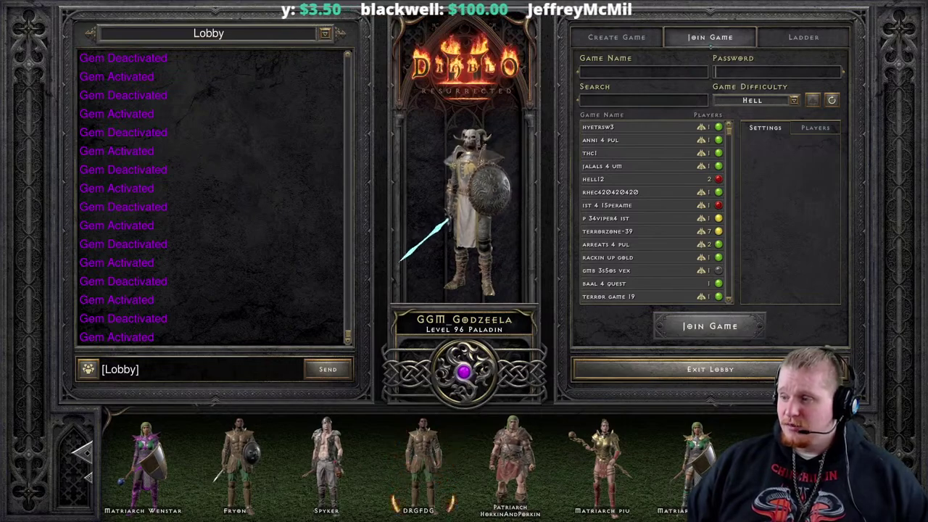
Step: Return to the cipher spreadsheet and read through its word list, submitters and the actual and automated versions of the message
key(alt+Tab)
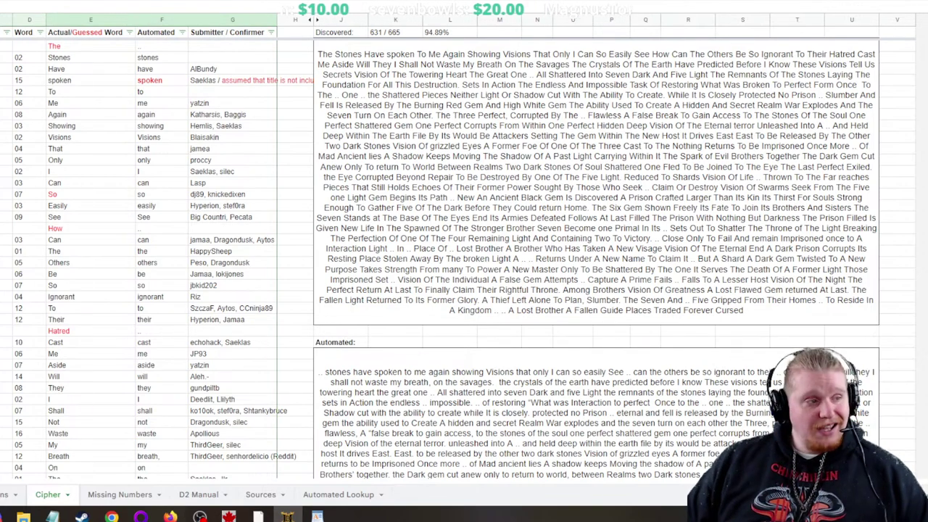
scroll(159, 254, down, 15)
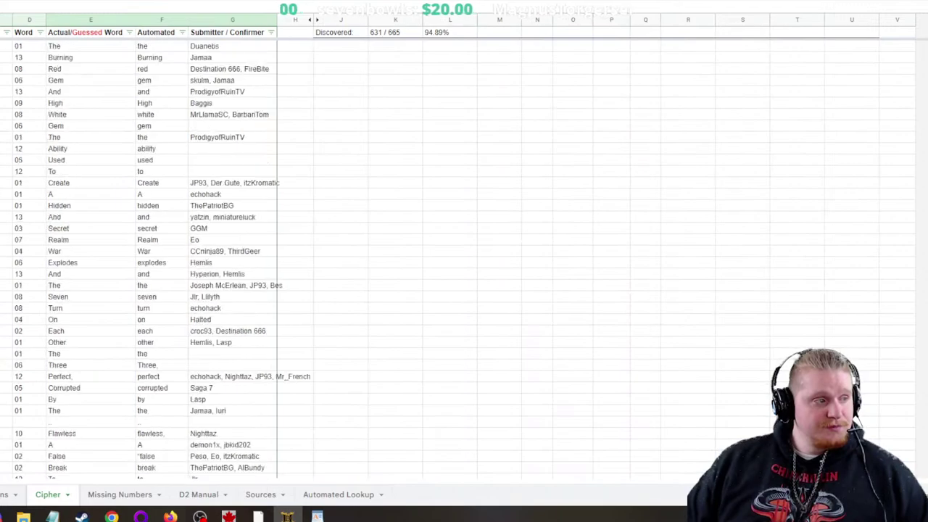
scroll(160, 253, up, 4)
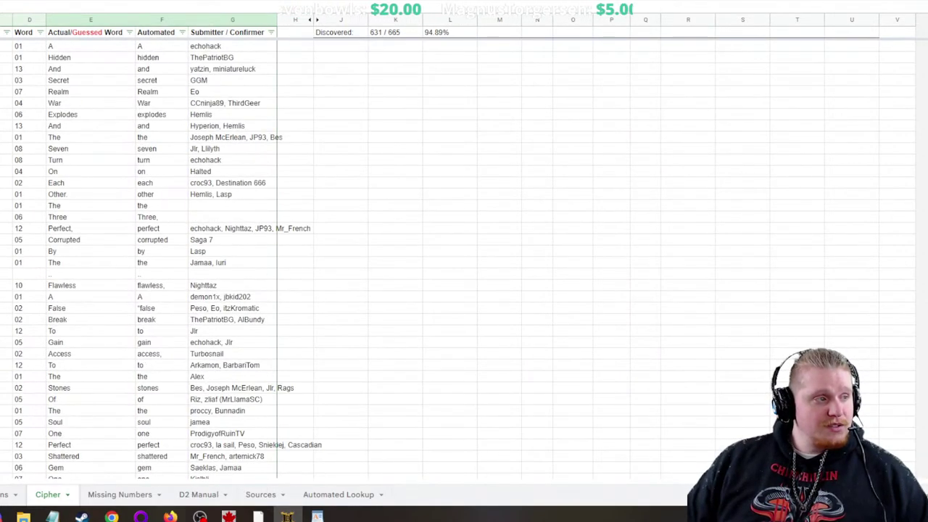
scroll(159, 253, up, 12)
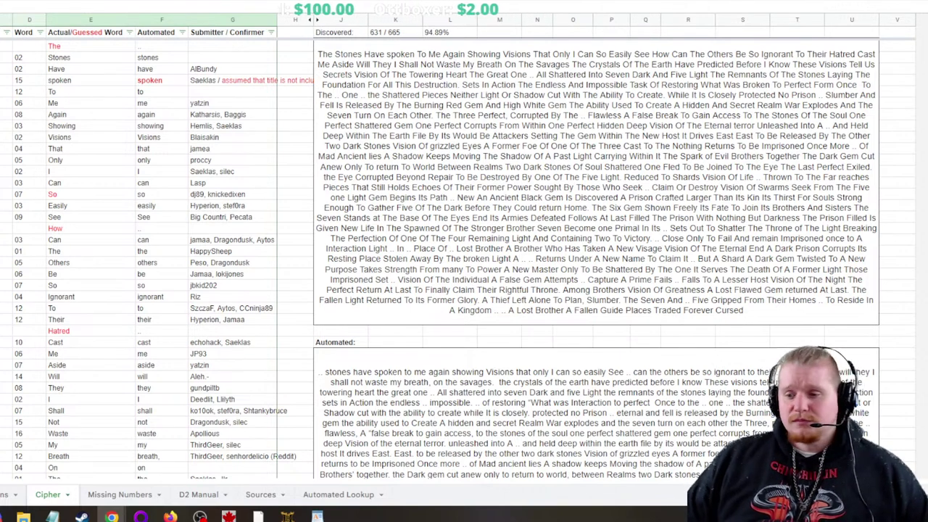
scroll(464, 254, down, 15)
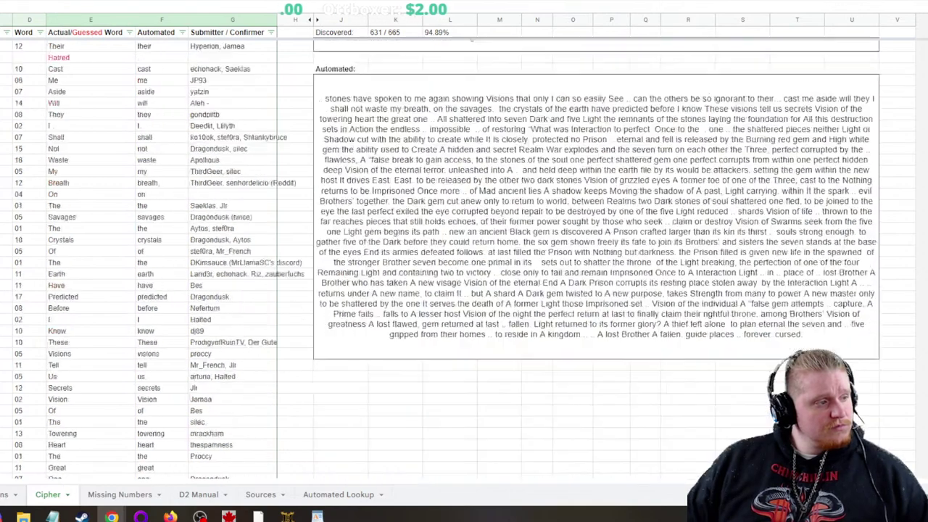
scroll(464, 254, down, 10)
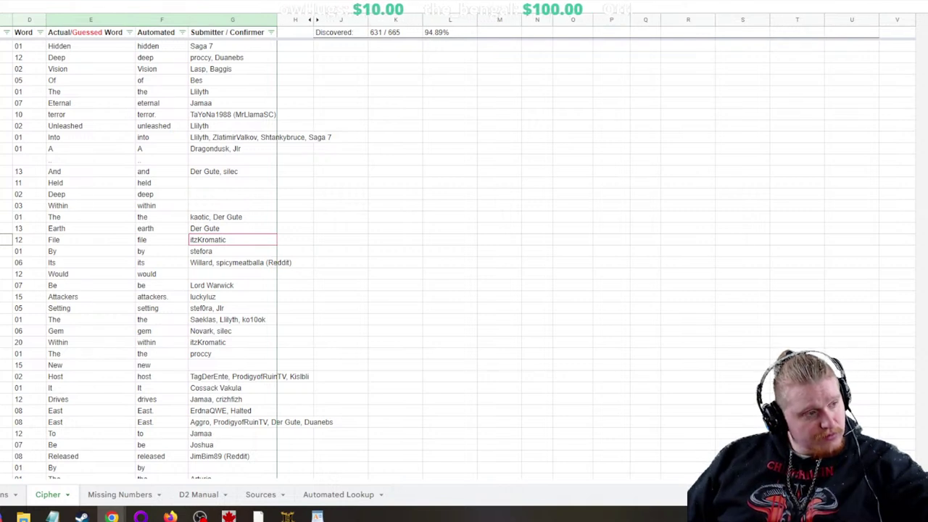
click(90, 239)
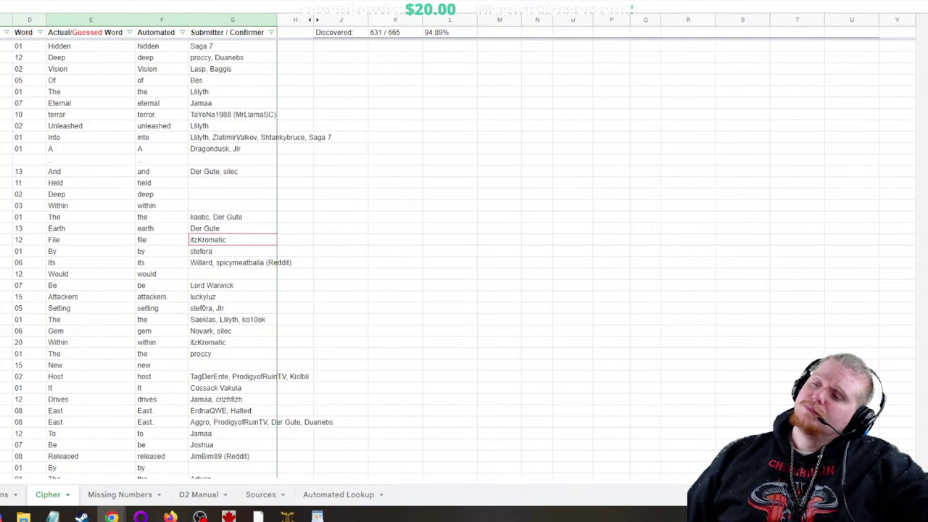
scroll(464, 254, up, 20)
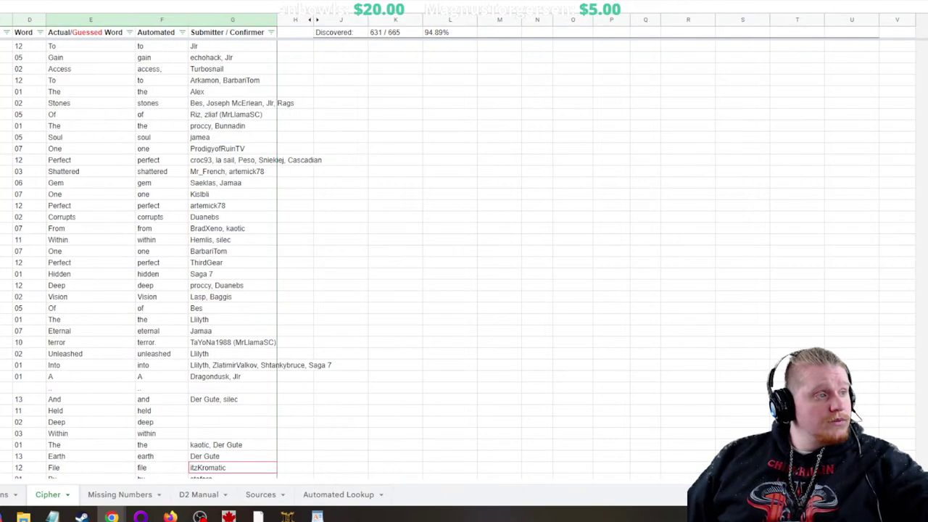
scroll(464, 254, up, 10)
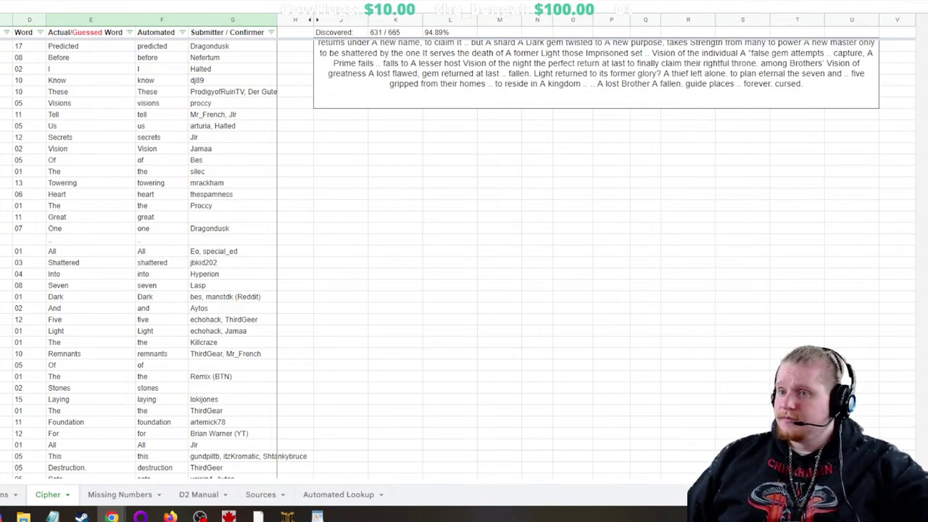
scroll(464, 261, up, 5)
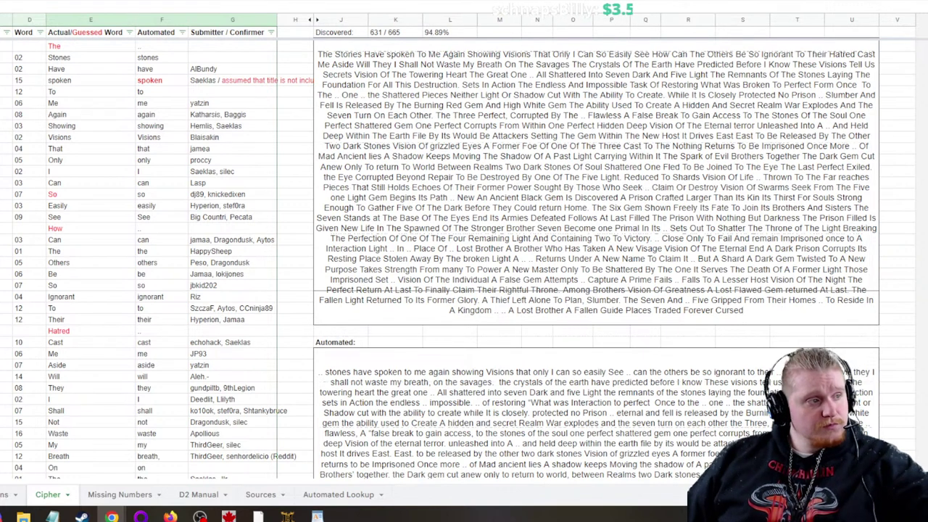
Step: Append the additional contributor's name to the existing submitters for the word Others in the cipher word list
click(232, 398)
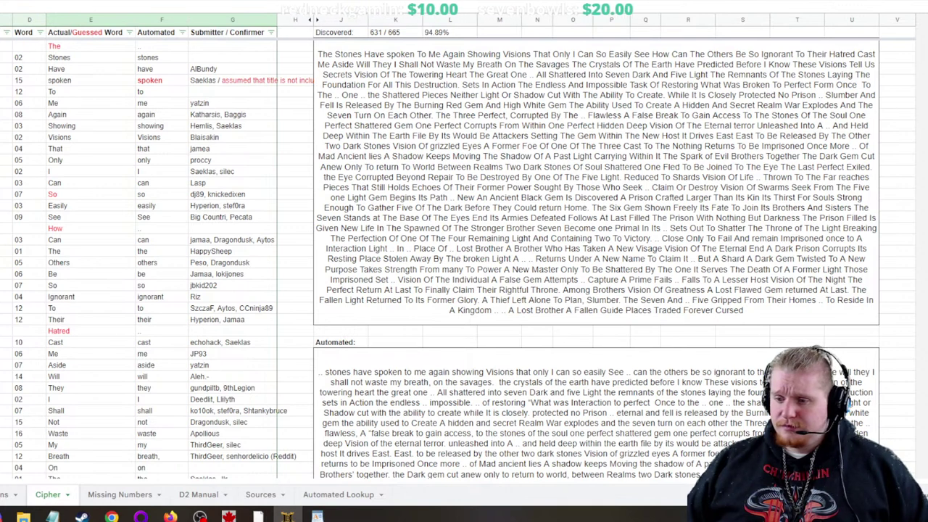
click(232, 262)
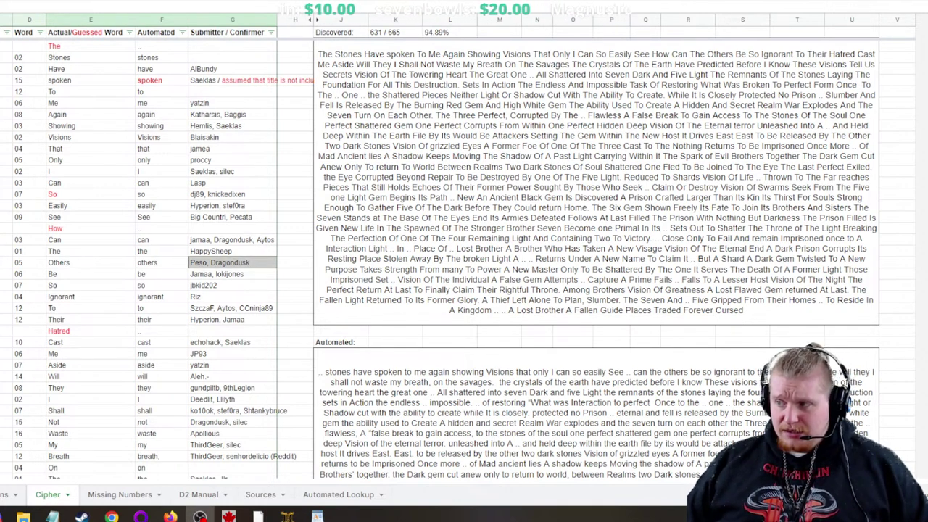
text(, Mattvv)
key(Return)
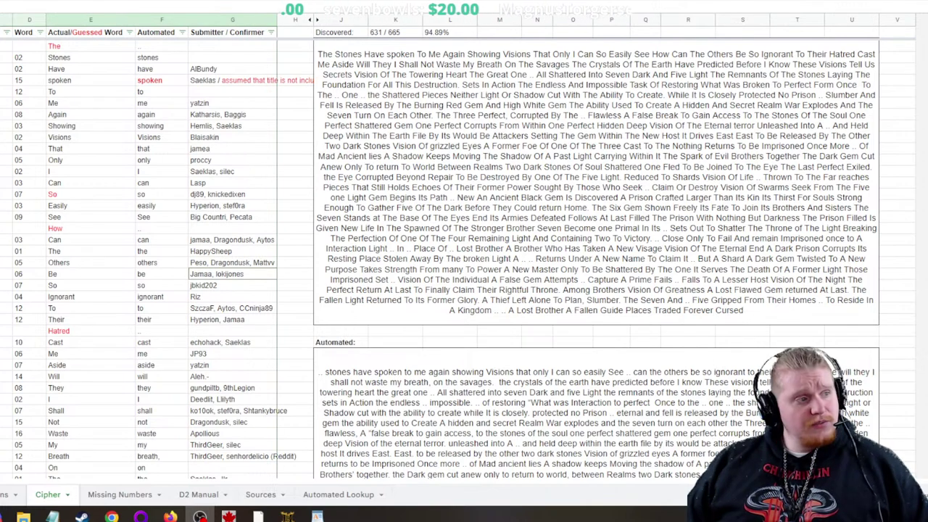
Step: Read through the cipher word list and its submitters, and return to the actual and automated message versions
scroll(464, 261, down, 10)
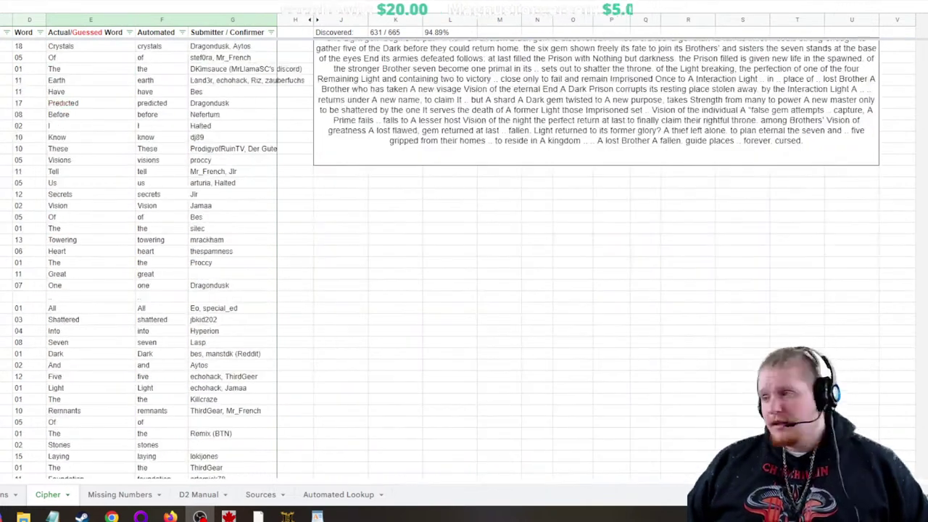
scroll(137, 254, down, 20)
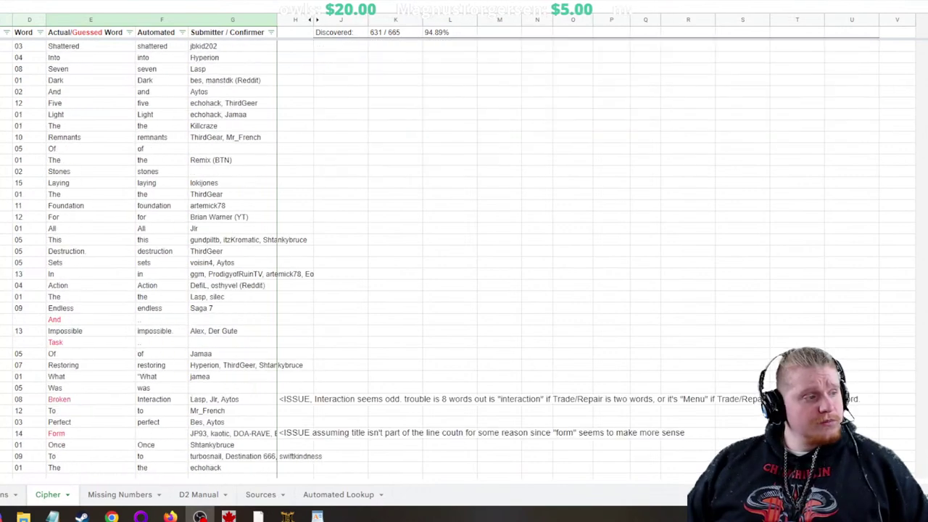
scroll(138, 253, down, 5)
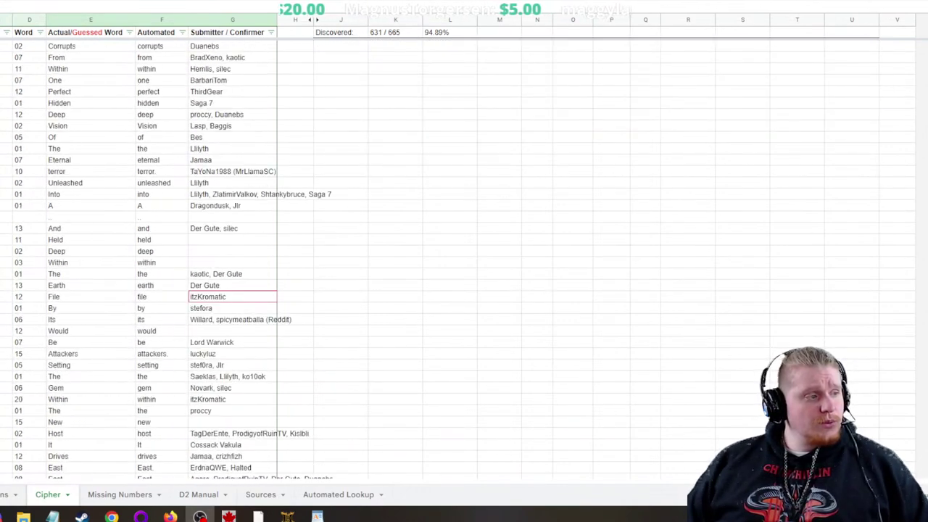
scroll(174, 261, down, 8)
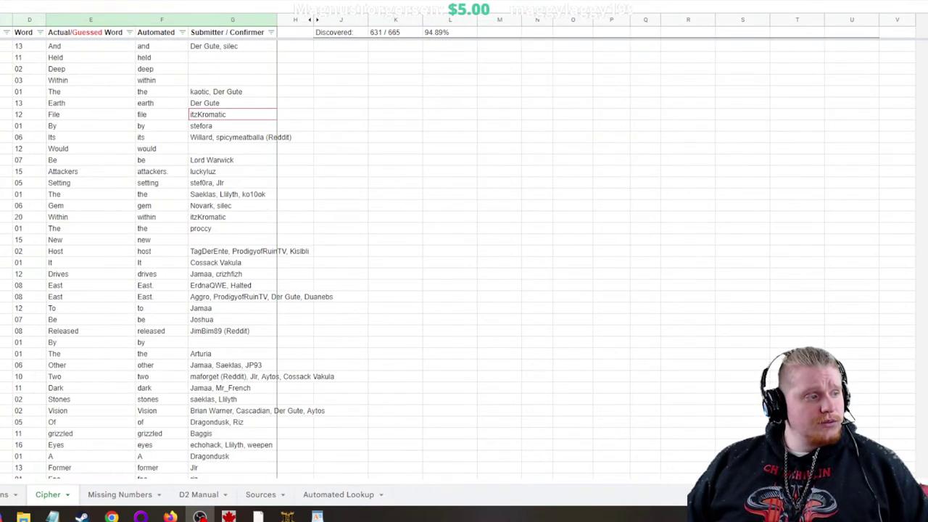
scroll(174, 261, down, 2)
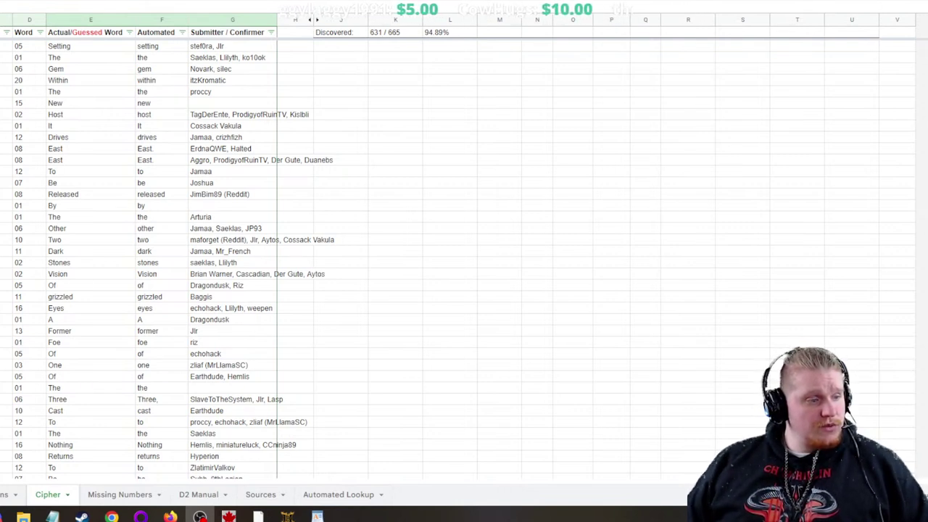
drag(449, 353, 450, 444)
click(611, 285)
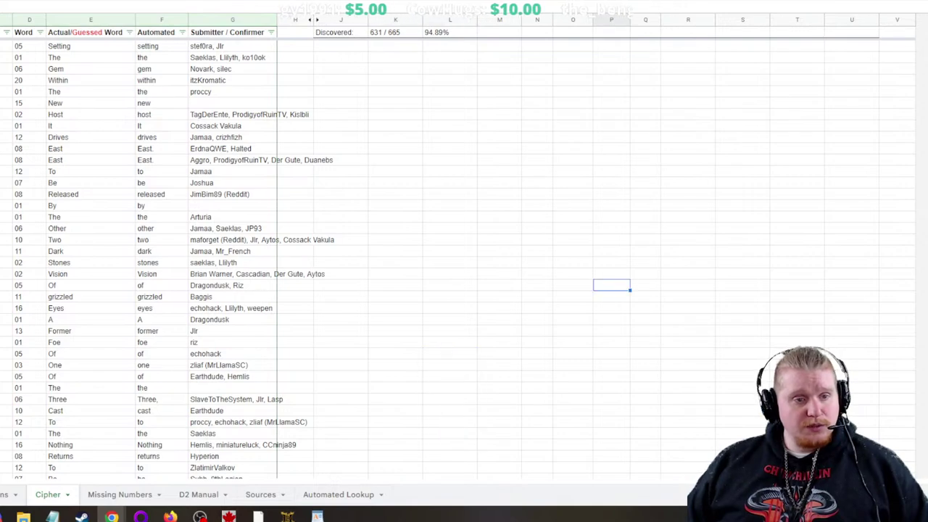
click(897, 206)
key(ctrl+Up)
key(Up)
key(Up)
click(897, 364)
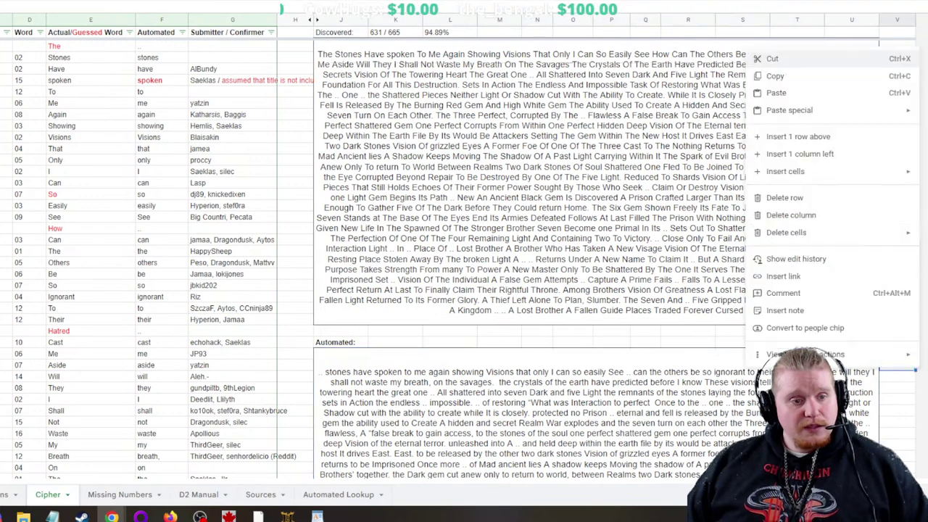
click(897, 342)
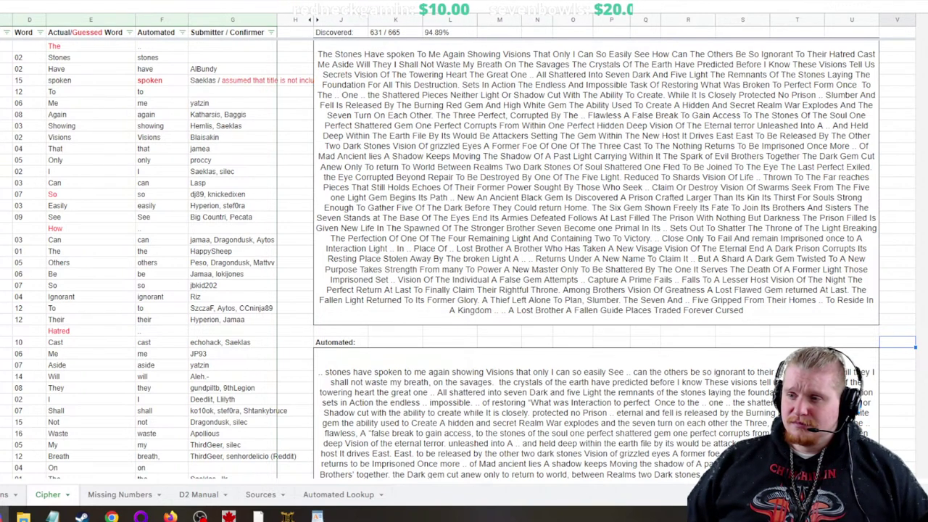
Step: Examine the word list down to the black gem and prison rows for missing words, and go back to the beginning
scroll(778, 368, down, 15)
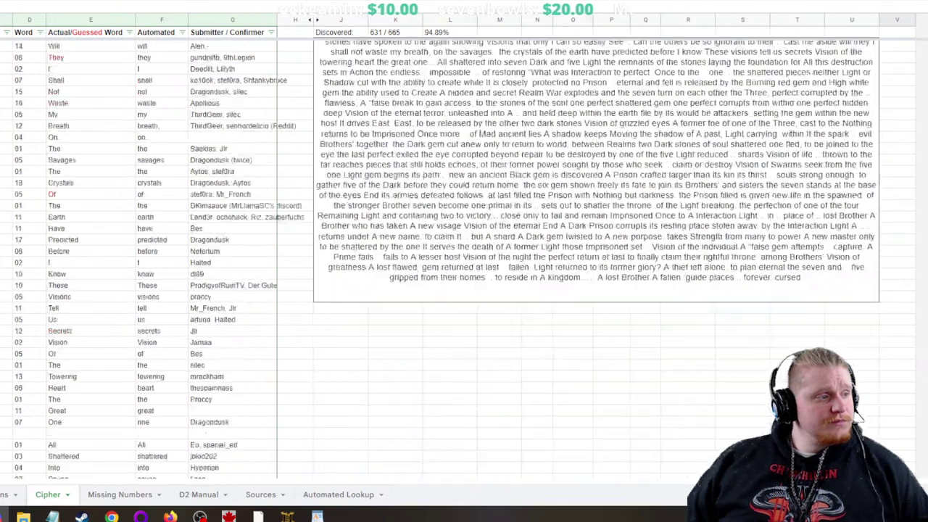
scroll(464, 261, down, 10)
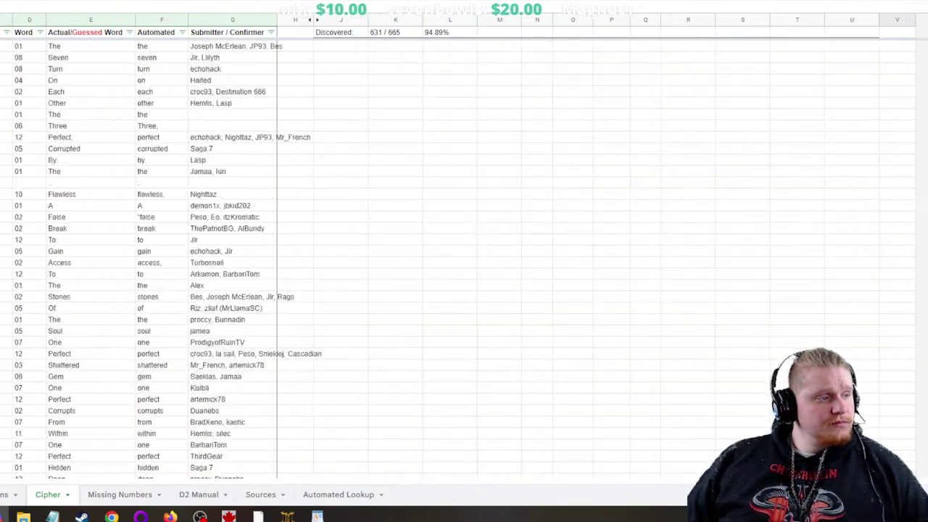
scroll(464, 261, down, 2)
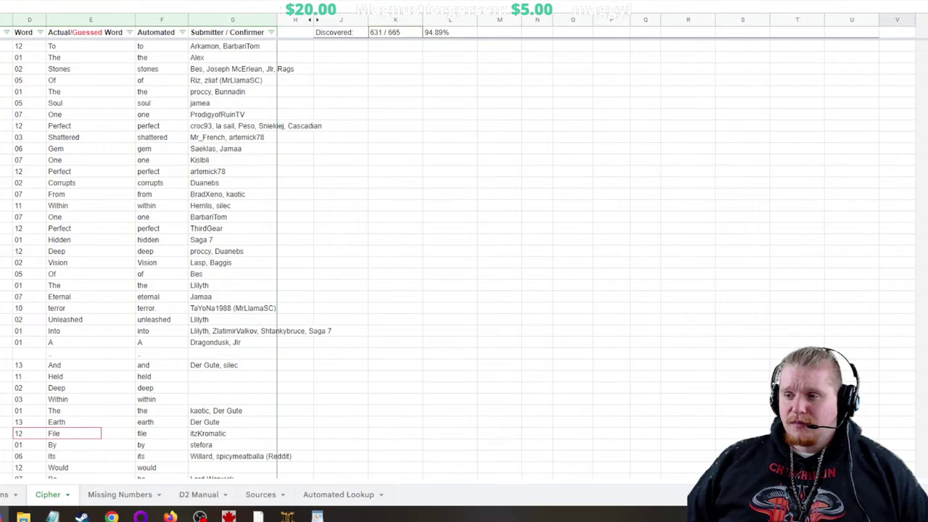
scroll(218, 254, down, 20)
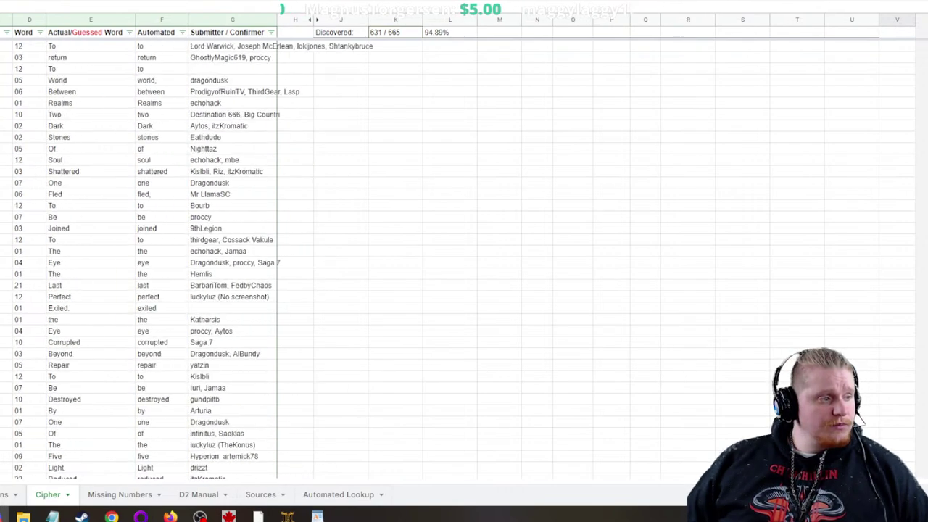
scroll(217, 253, down, 4)
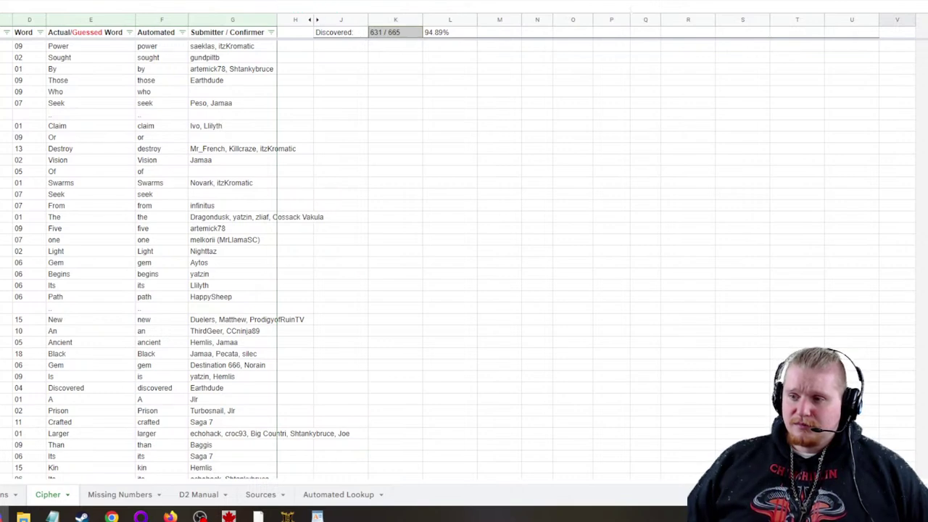
scroll(217, 253, up, 20)
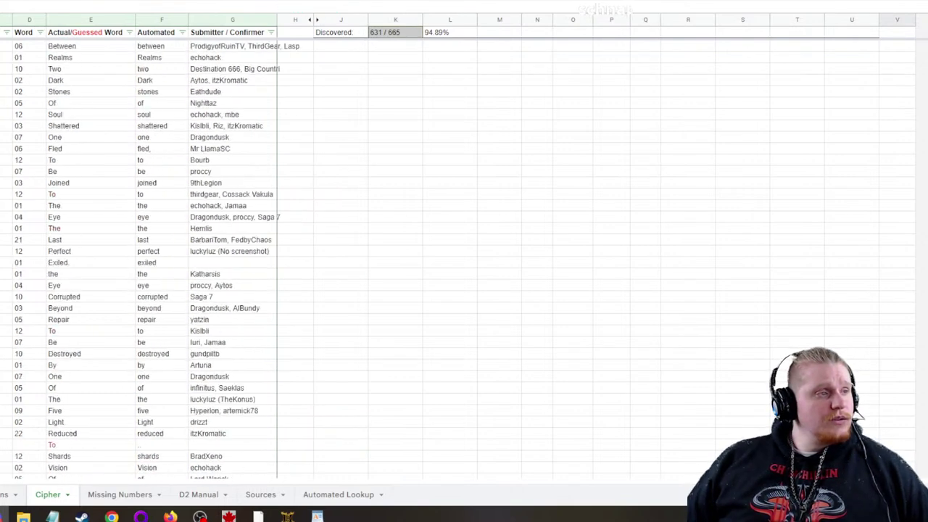
scroll(781, 366, up, 20)
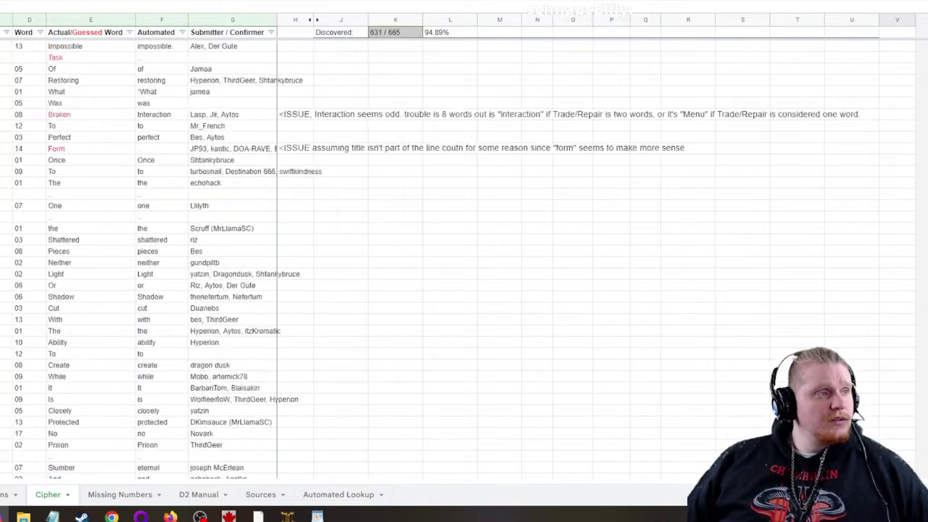
scroll(779, 367, up, 12)
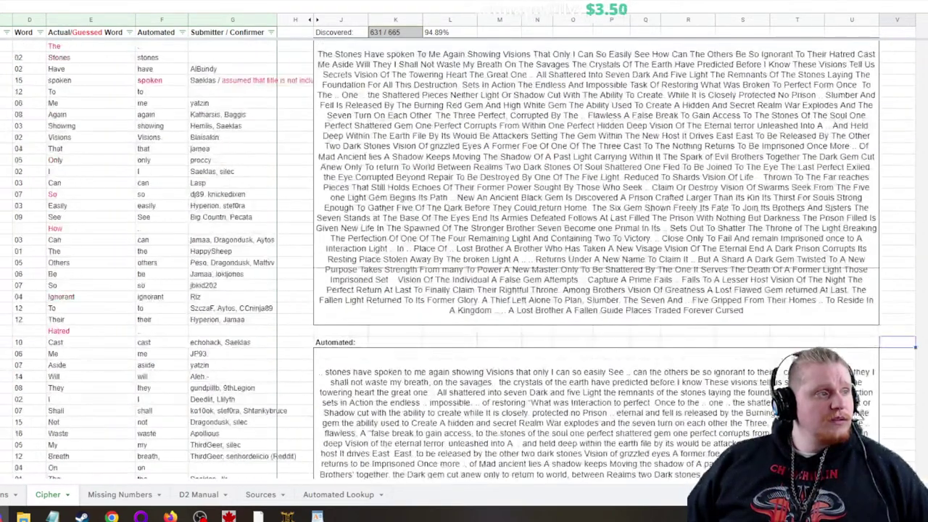
Step: Try pasting the copied link youtu.be/b1JsBRj2DQA into the How row of the word list and clear the pasted entry
right_click(3, 229)
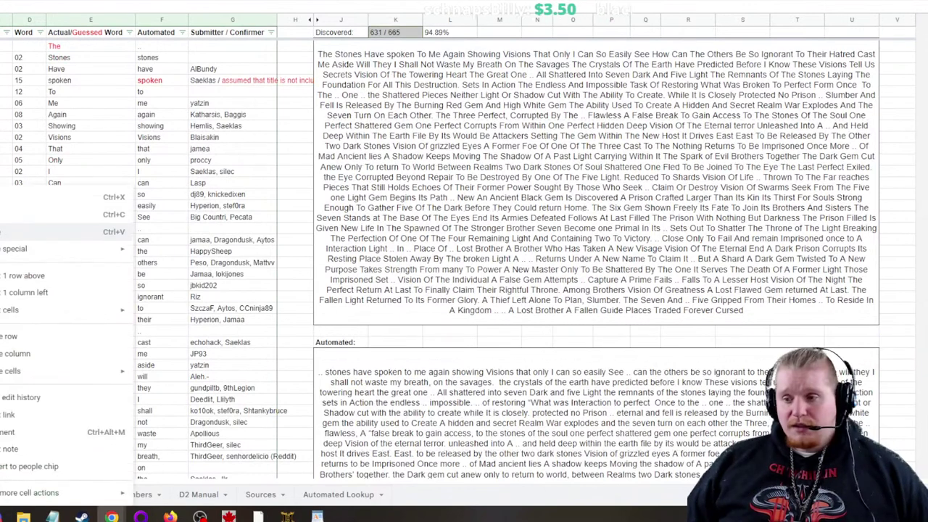
click(22, 232)
click(26, 318)
click(21, 229)
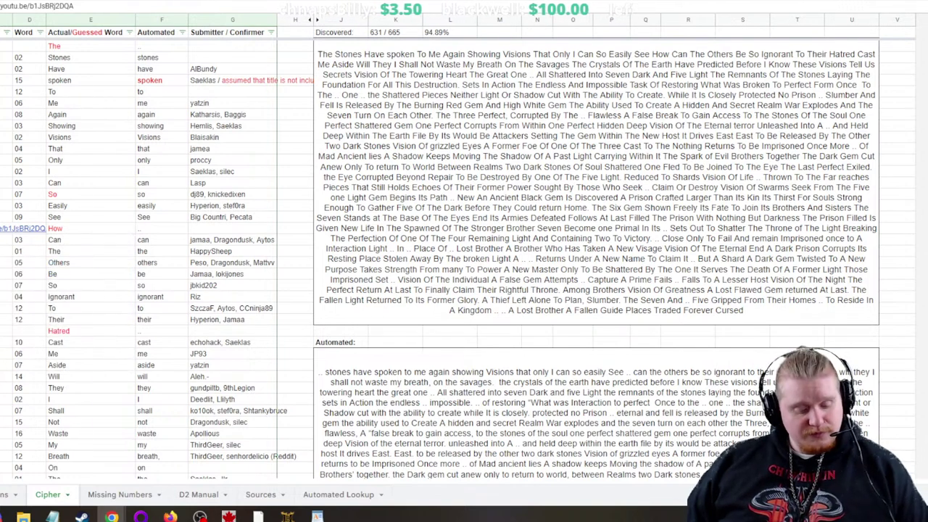
key(Delete)
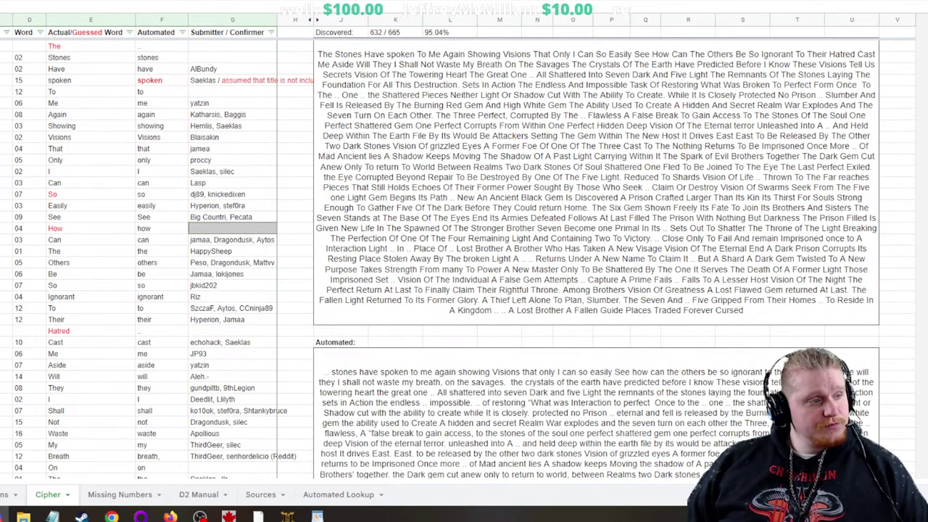
Step: Set the text colour of the word How in the Actual/Guessed Word column to black
click(87, 229)
right_click(82, 228)
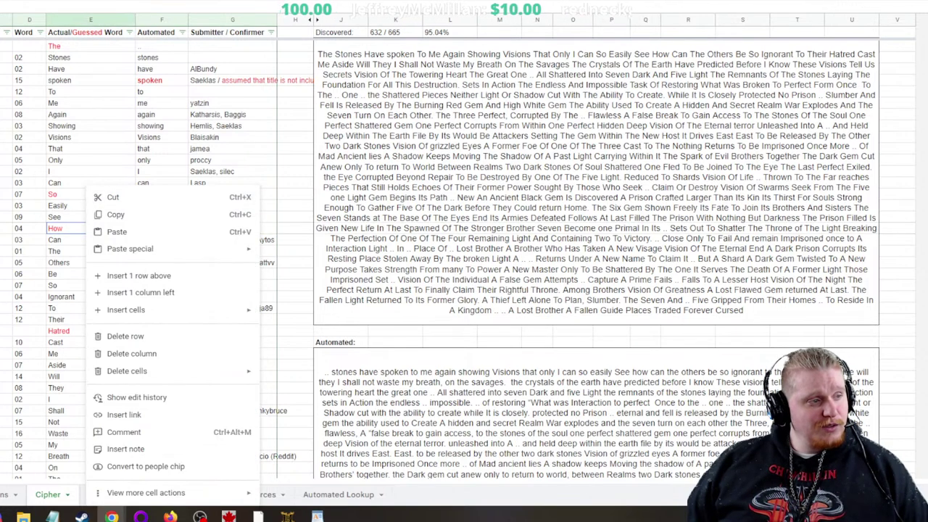
key(Escape)
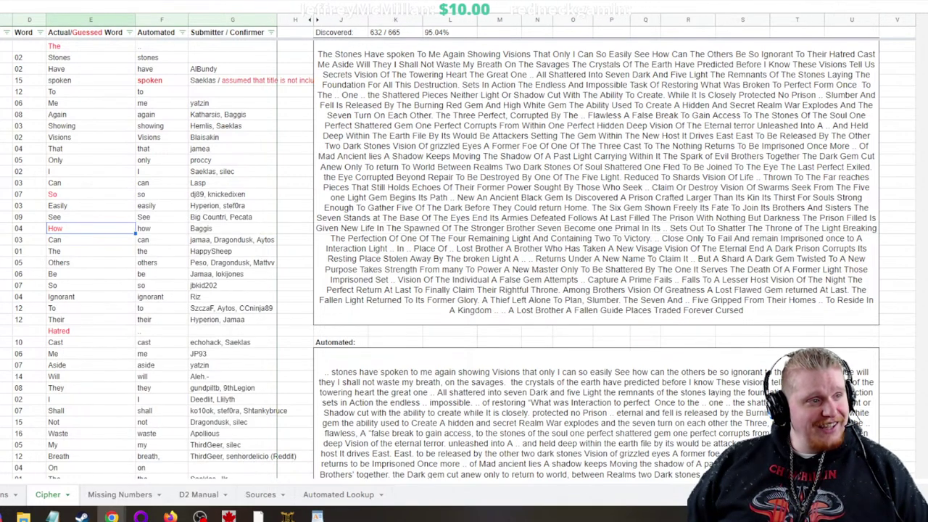
click(358, 6)
click(313, 175)
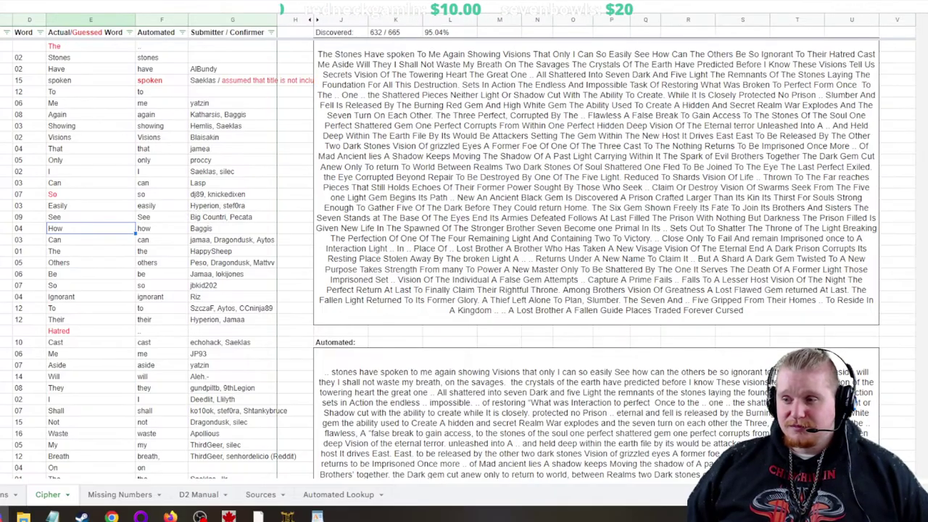
Step: Examine the word list from the opening words down to the throne and light rows for remaining gaps and guessed words
scroll(464, 254, down, 5)
scroll(464, 254, up, 5)
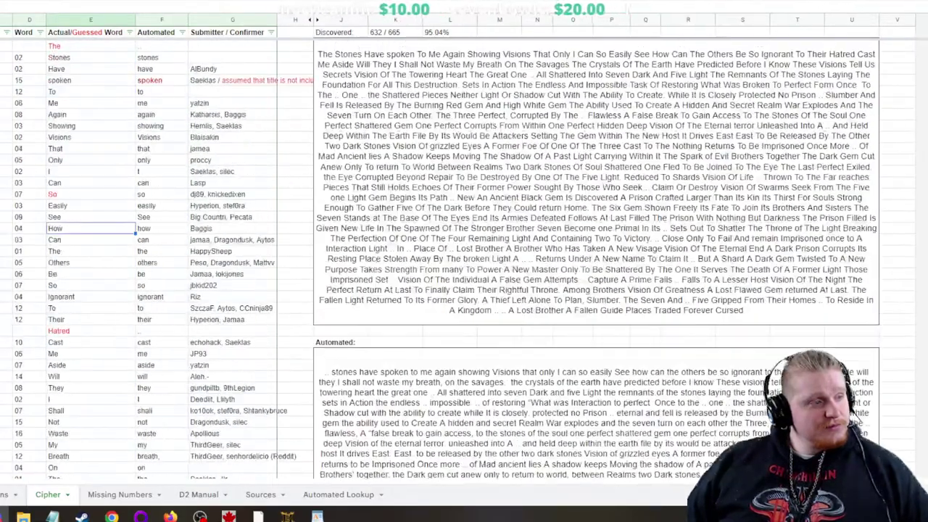
scroll(464, 253, down, 15)
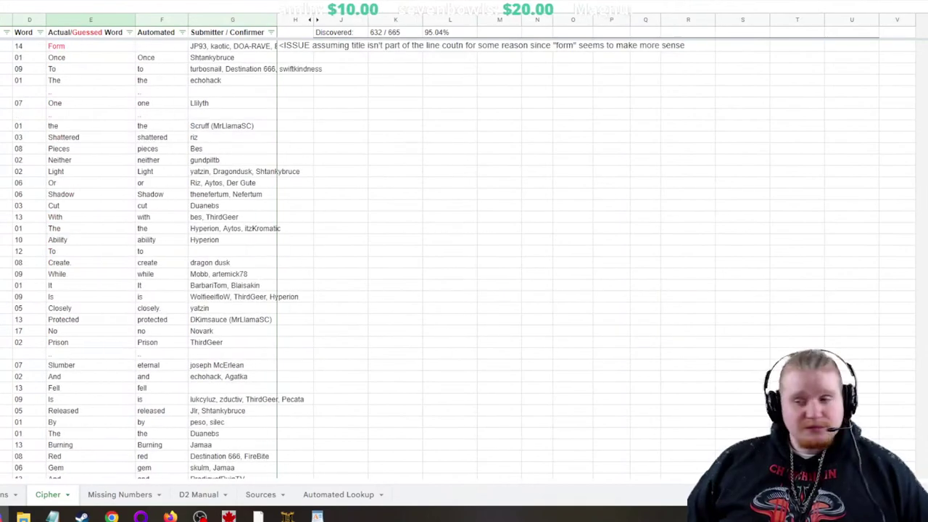
scroll(464, 253, down, 20)
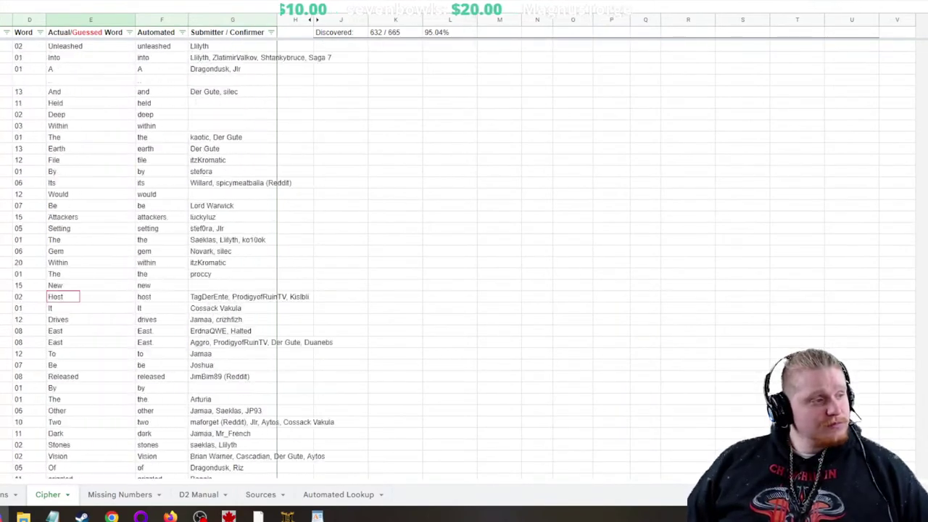
scroll(464, 254, down, 20)
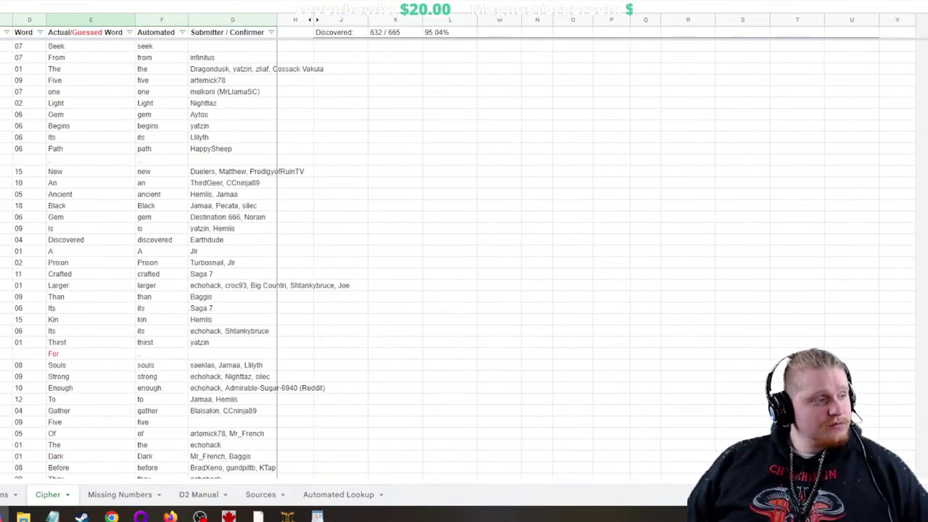
scroll(464, 254, down, 8)
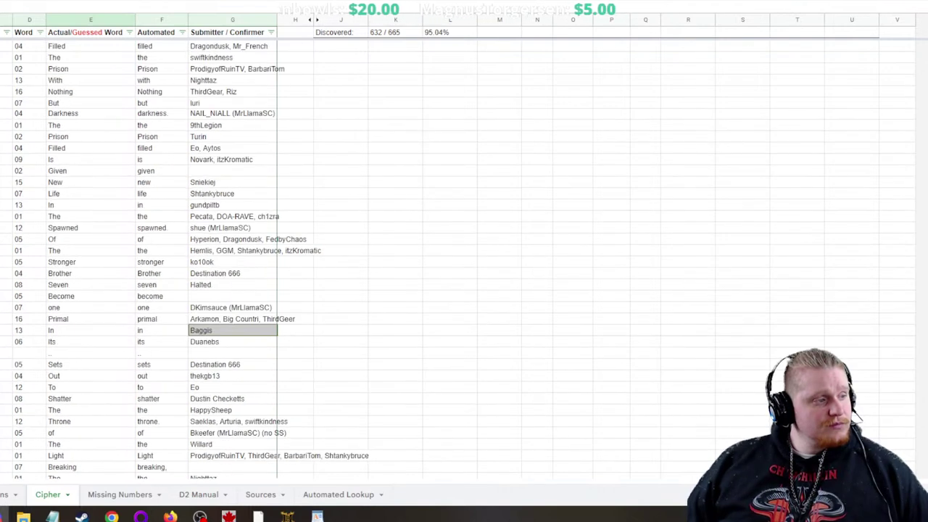
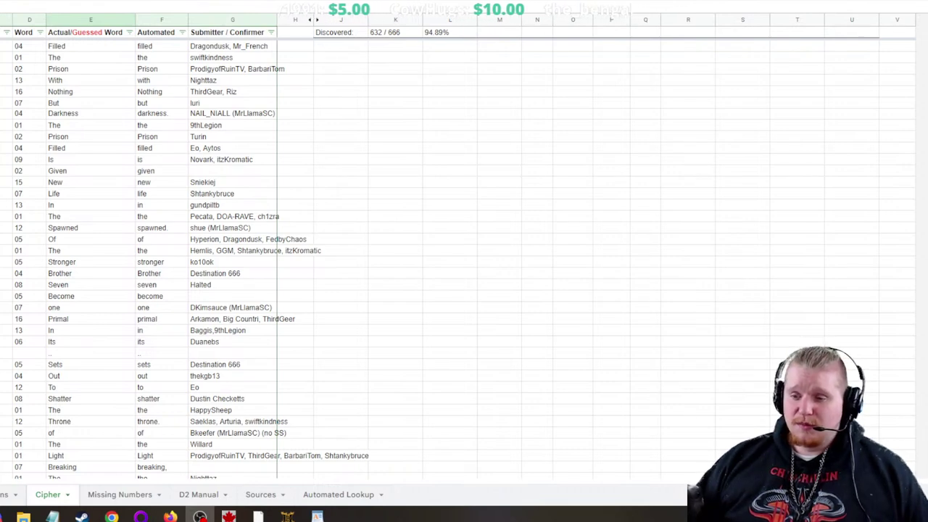
key(alt+Tab)
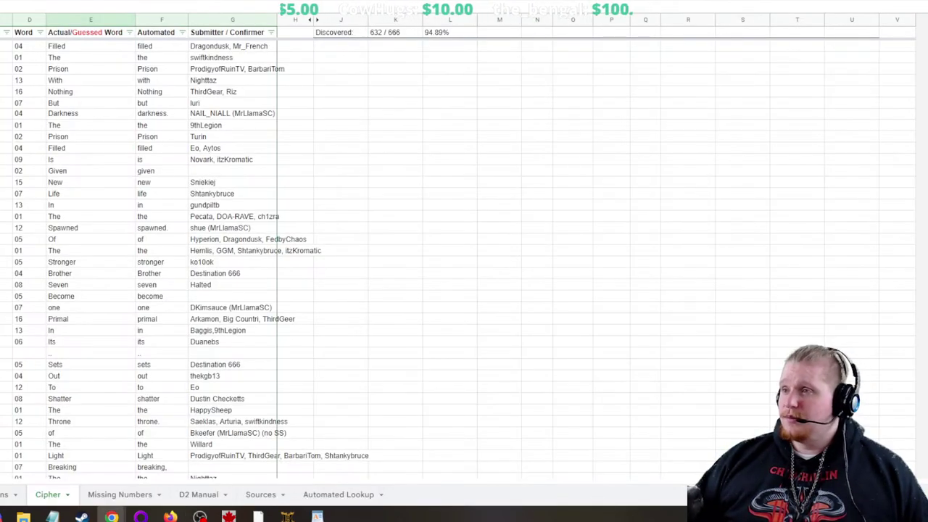
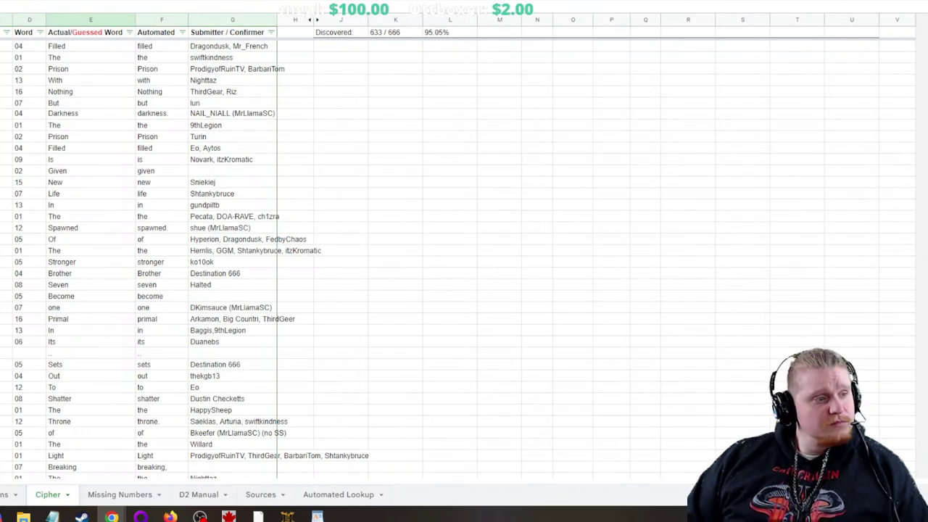
Step: Return to the start of the word list and read the updated actual and automated versions of the message
scroll(189, 253, down, 20)
scroll(189, 254, down, 20)
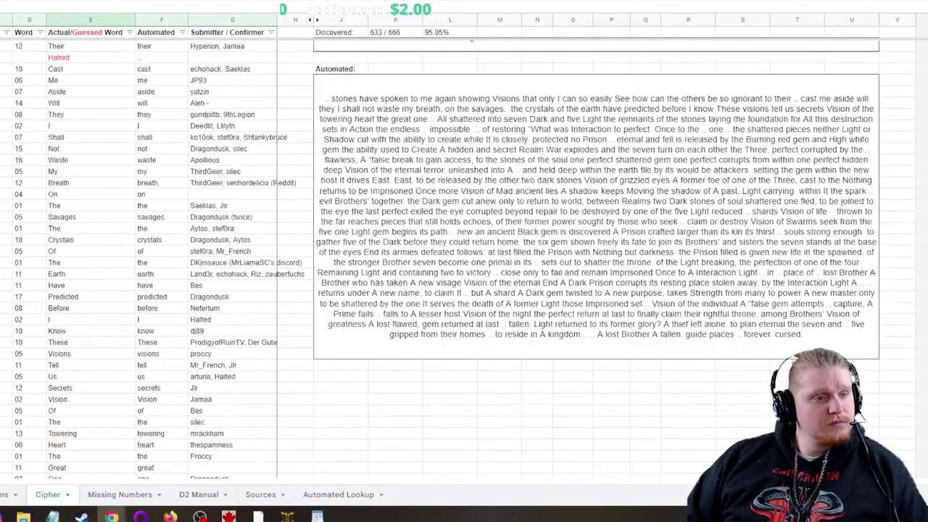
scroll(188, 254, up, 8)
click(898, 309)
click(898, 150)
click(897, 171)
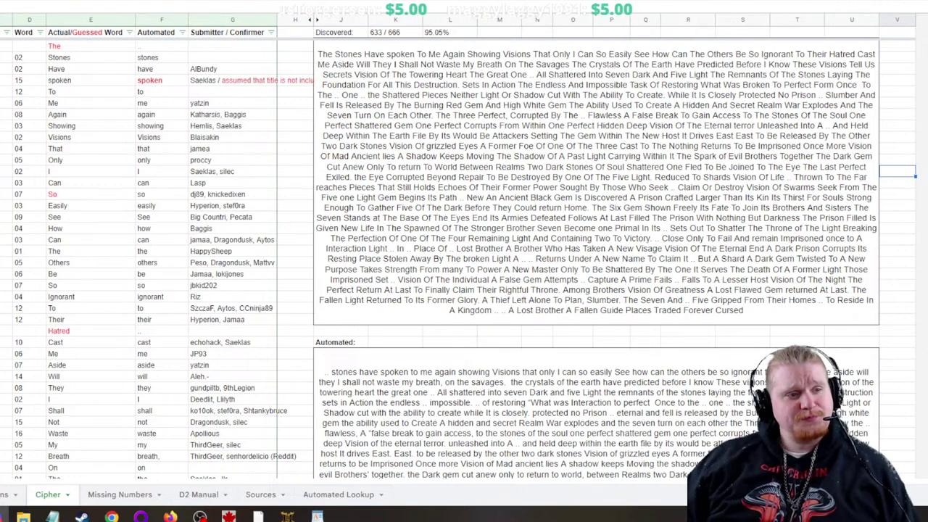
Step: Copy the actual version of the cipher message and consult the line-by-line version with numbered blanks before returning to the Cipher sheet
right_click(616, 143)
click(641, 169)
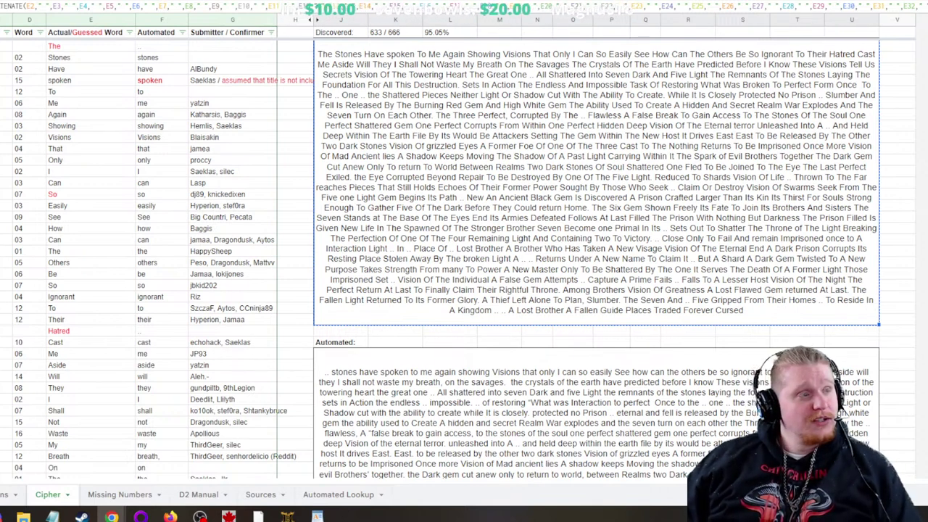
key(ctrl+Tab)
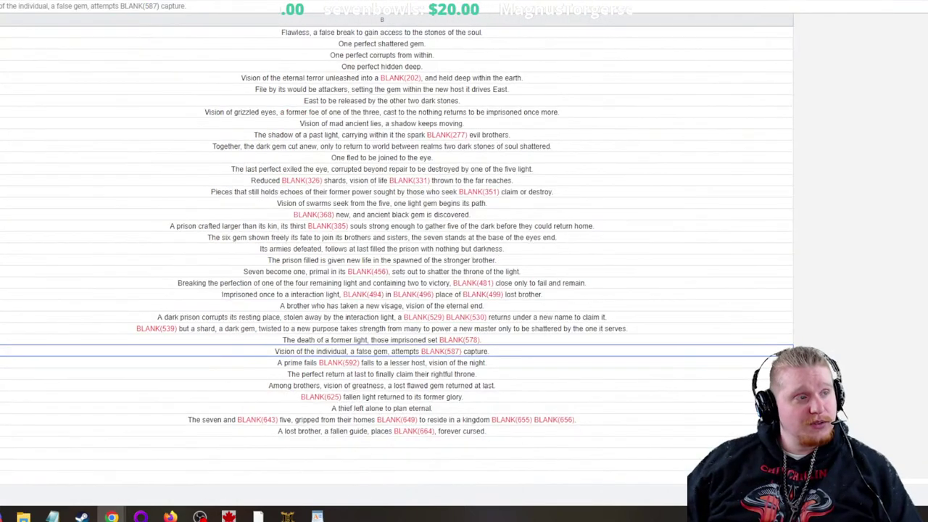
key(ctrl+Tab)
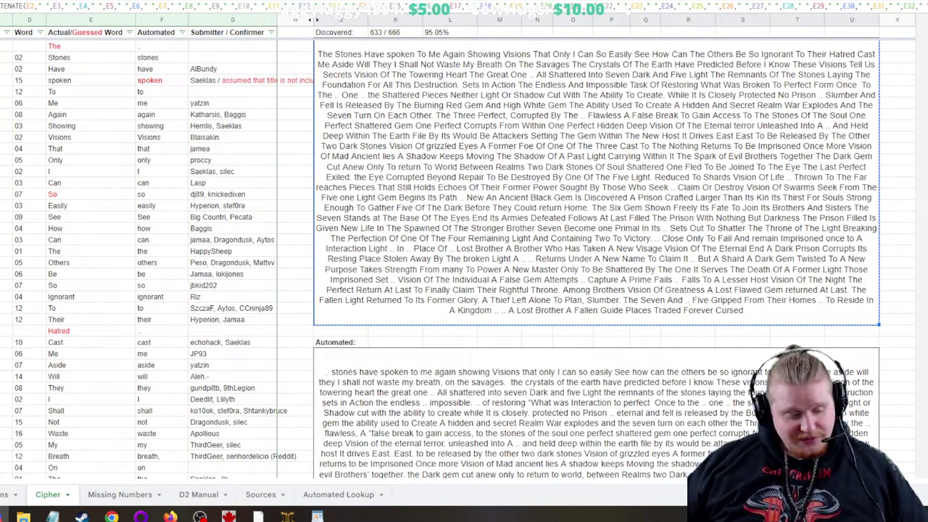
Step: Clear the copy selection, then read the actual and automated versions of the message and the nearby rows of the word list
key(Escape)
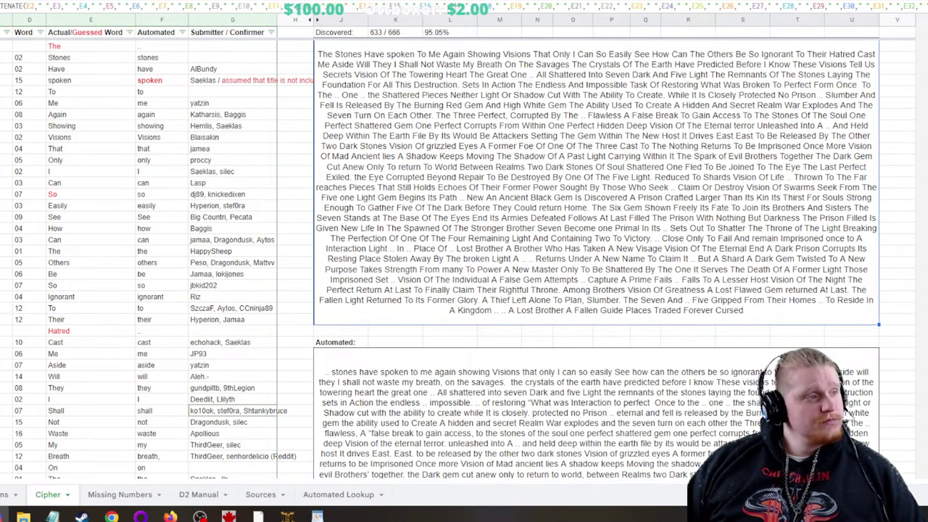
scroll(463, 258, down, 2)
scroll(464, 259, down, 2)
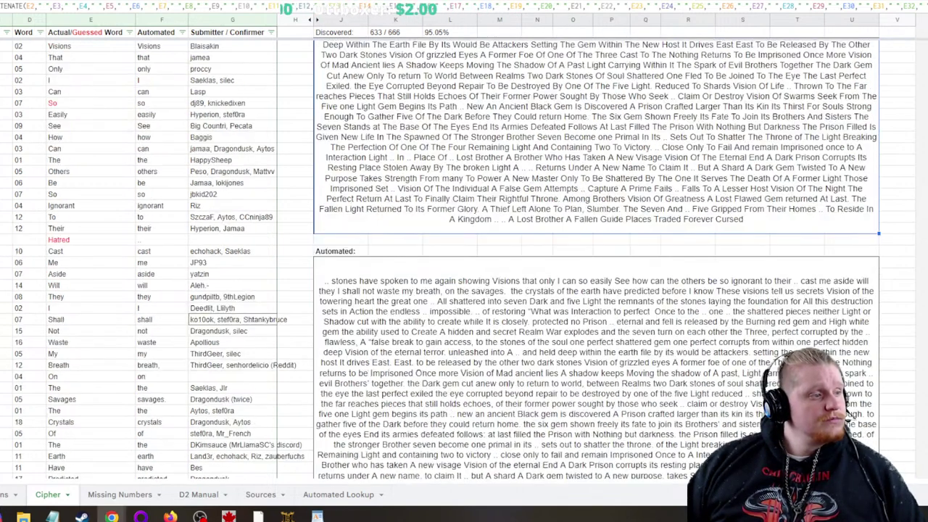
right_click(890, 424)
key(Escape)
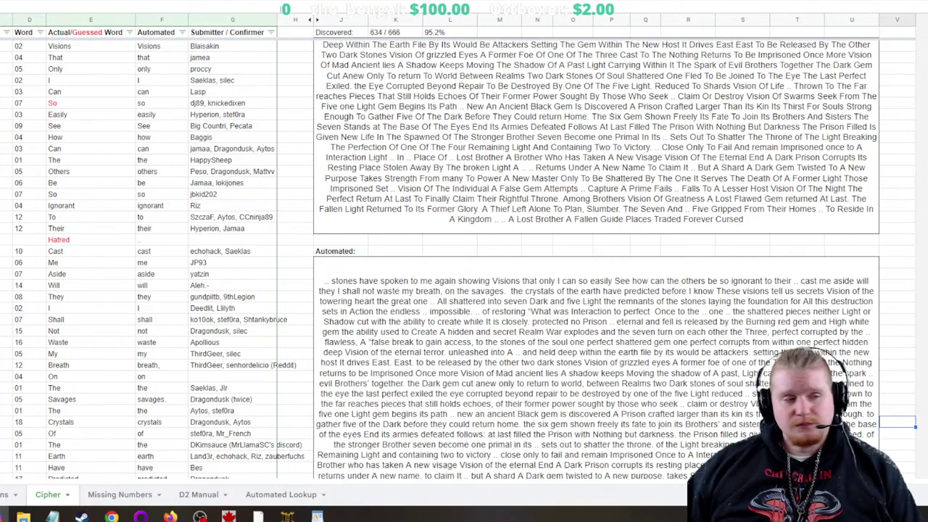
scroll(464, 261, down, 15)
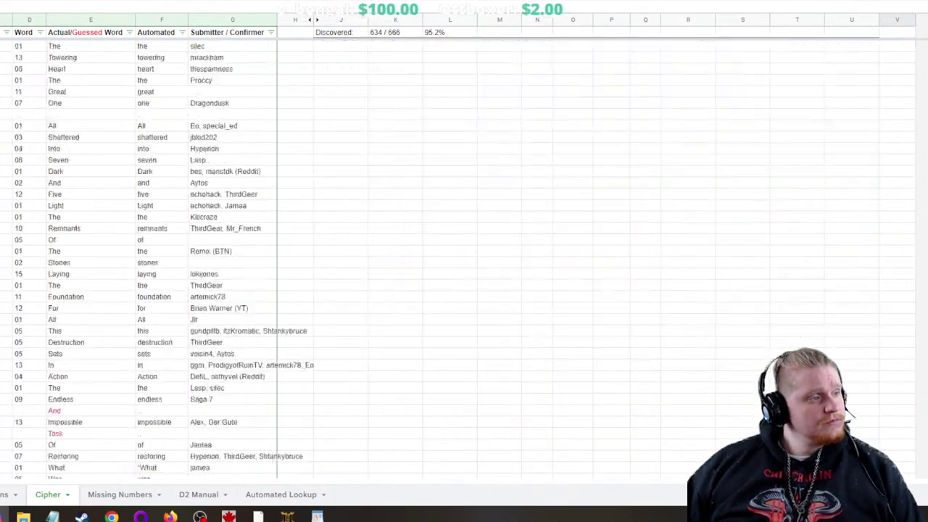
scroll(464, 261, up, 15)
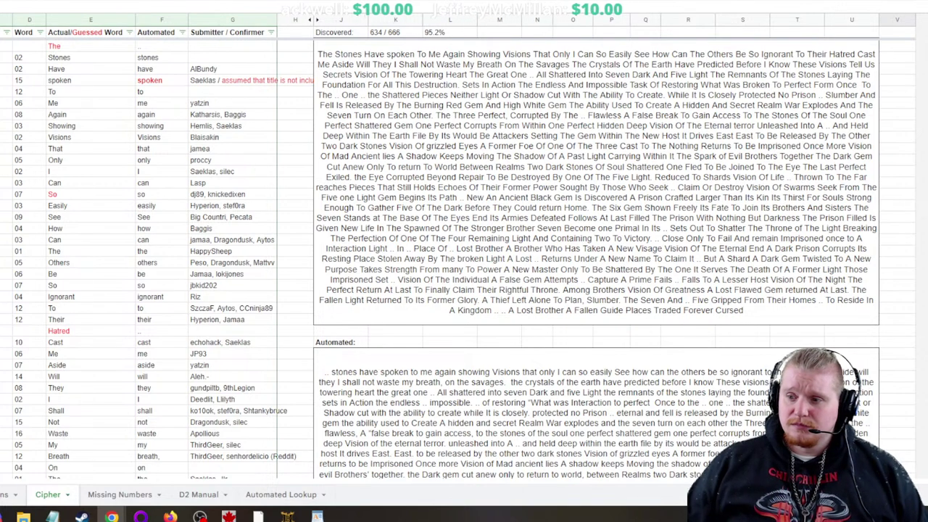
Step: Get a link to the cell range that holds the actual version of the cipher message
right_click(435, 264)
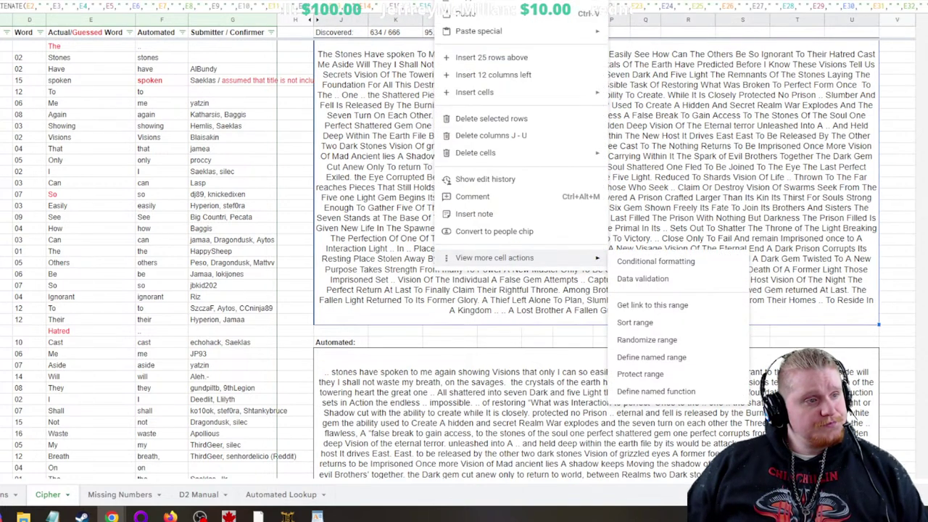
click(671, 310)
click(897, 206)
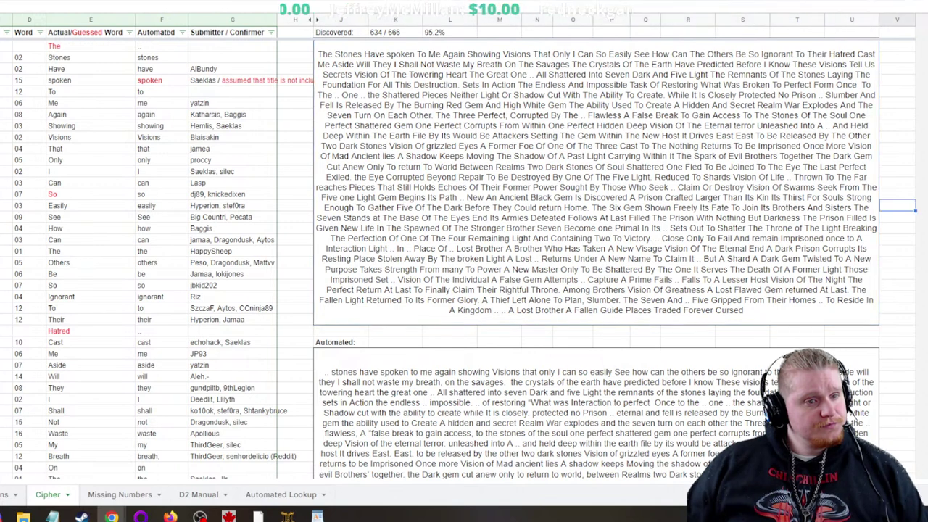
click(897, 148)
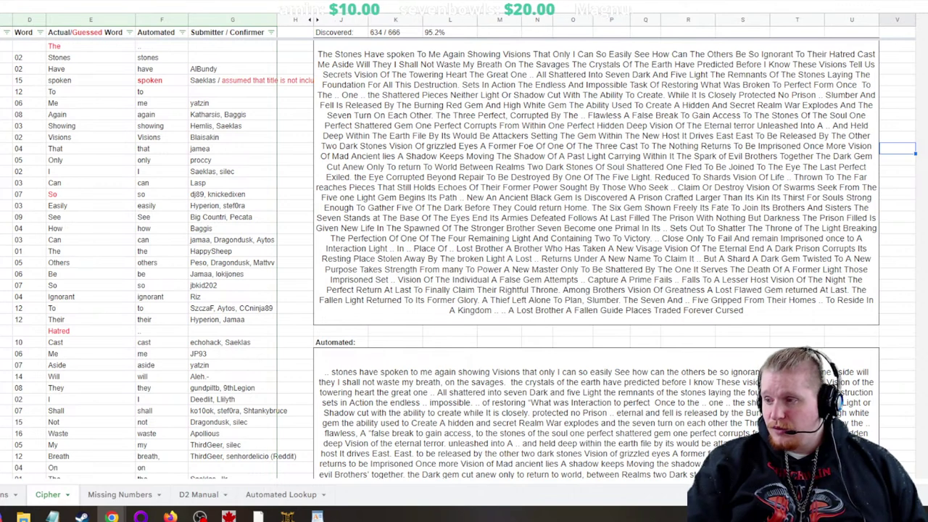
Step: Set the text colour of the guessed word So before Easily in the Actual/Guessed Word column to black
mouse_move(5, 514)
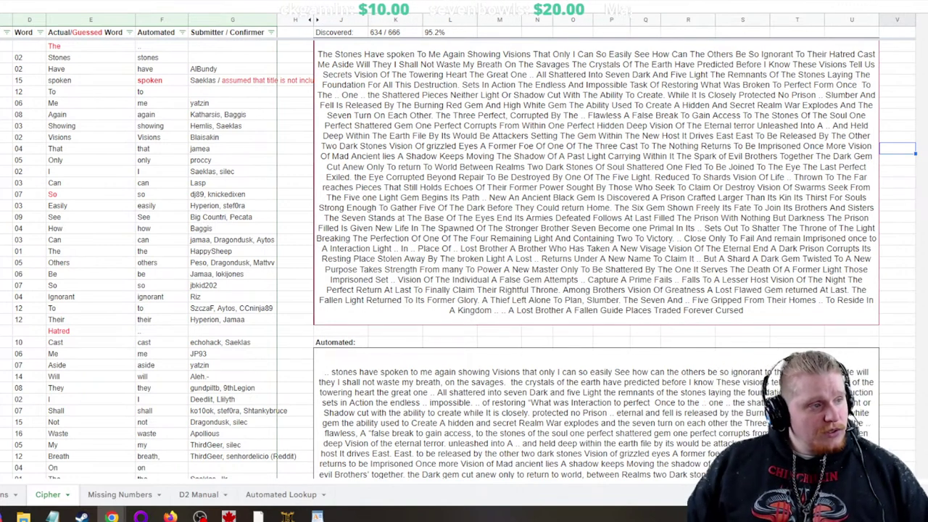
click(91, 193)
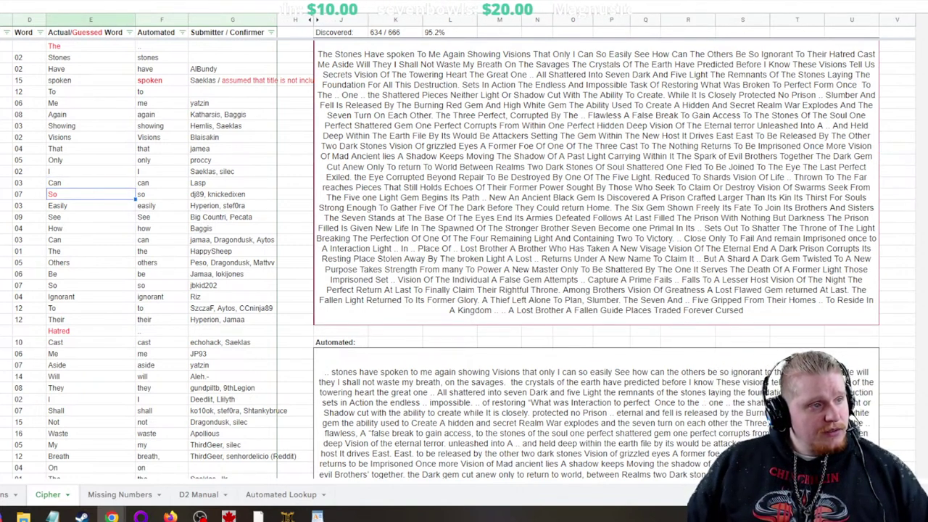
click(357, 6)
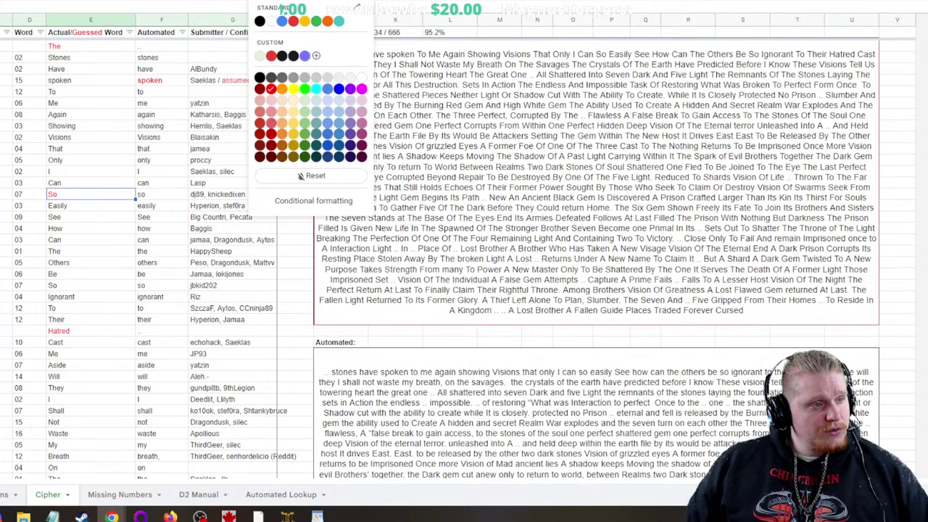
click(357, 5)
click(91, 251)
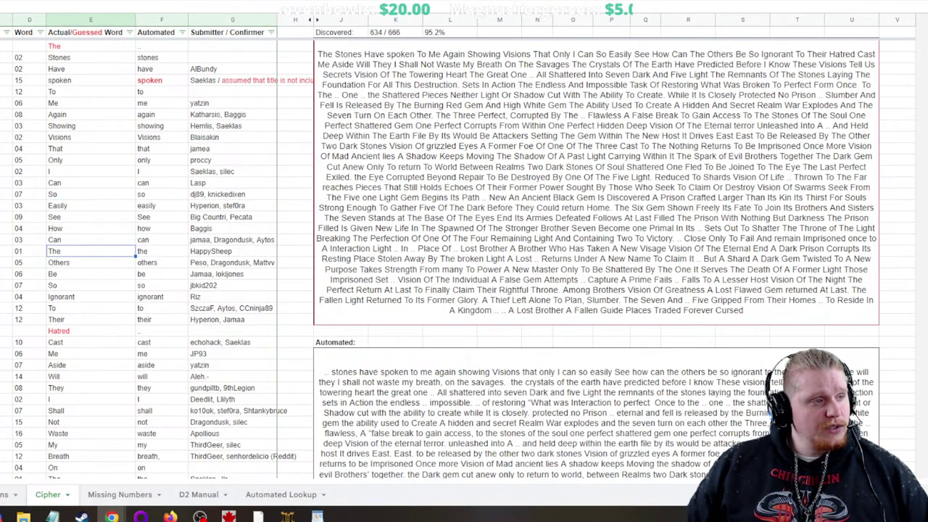
Step: Examine the word list from the opening words down to the Imprisoned Set and False Gem Attempts rows for unsolved or guessed words
click(160, 79)
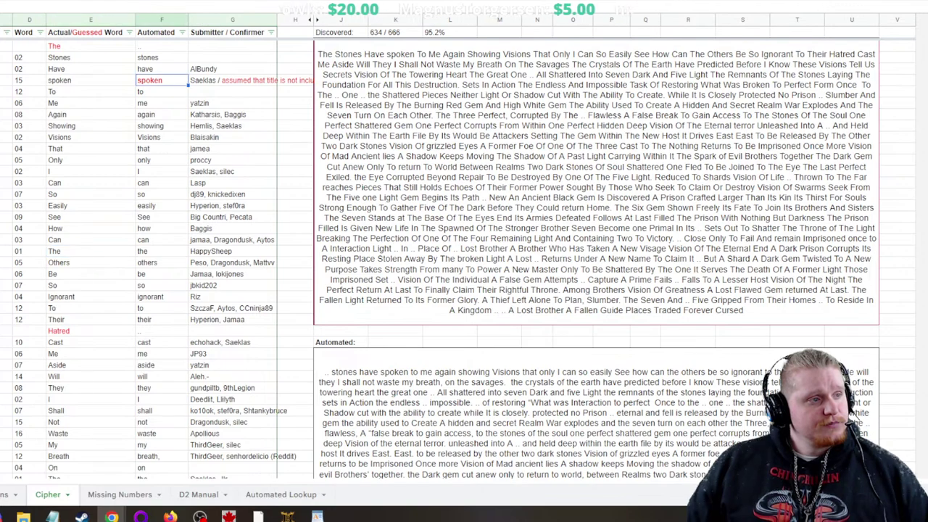
click(72, 182)
scroll(72, 183, down, 3)
scroll(464, 261, down, 5)
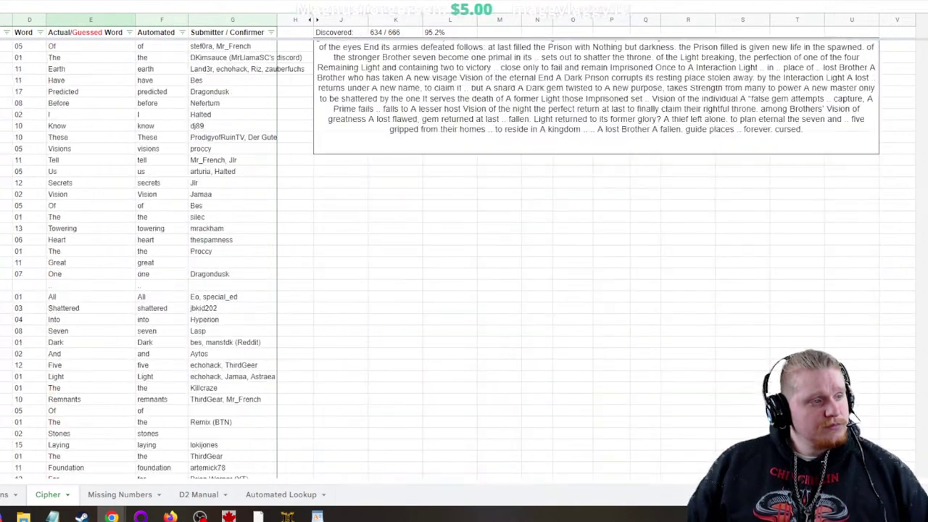
scroll(463, 261, down, 7)
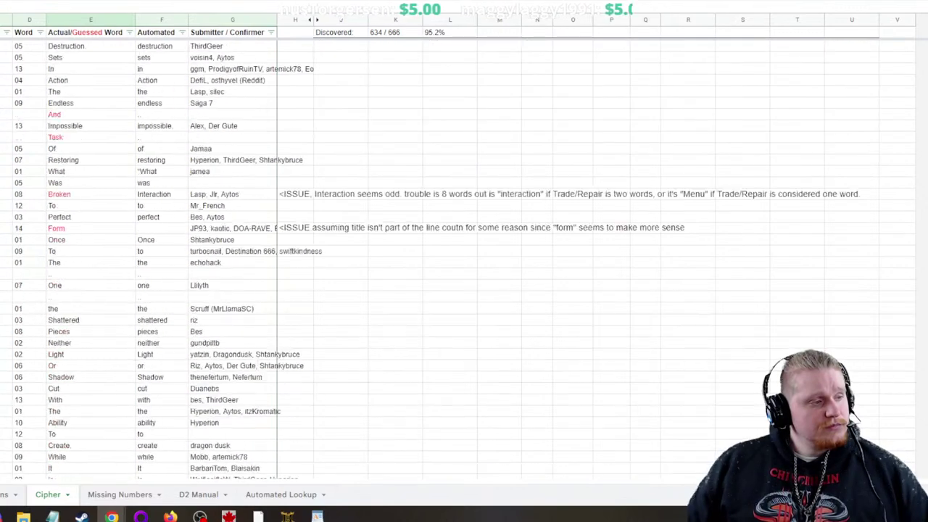
scroll(464, 261, up, 2)
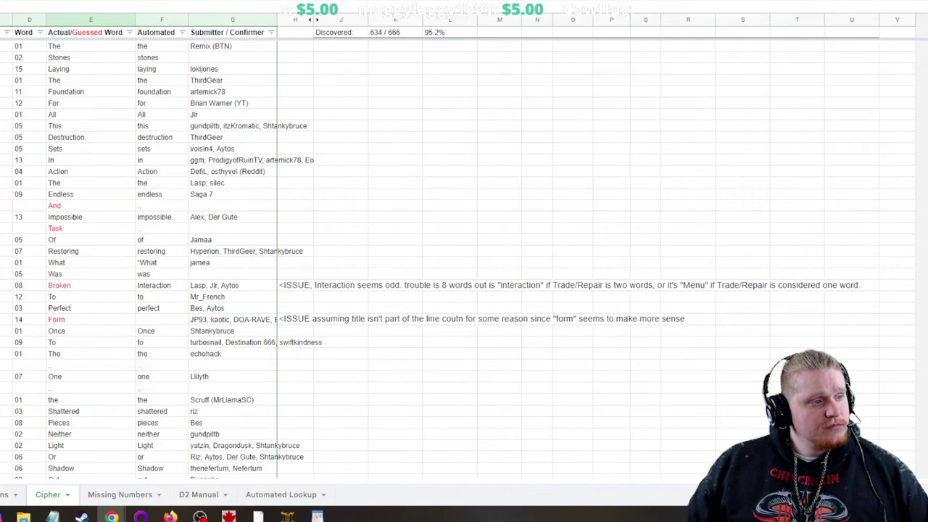
scroll(464, 261, down, 5)
scroll(464, 261, down, 15)
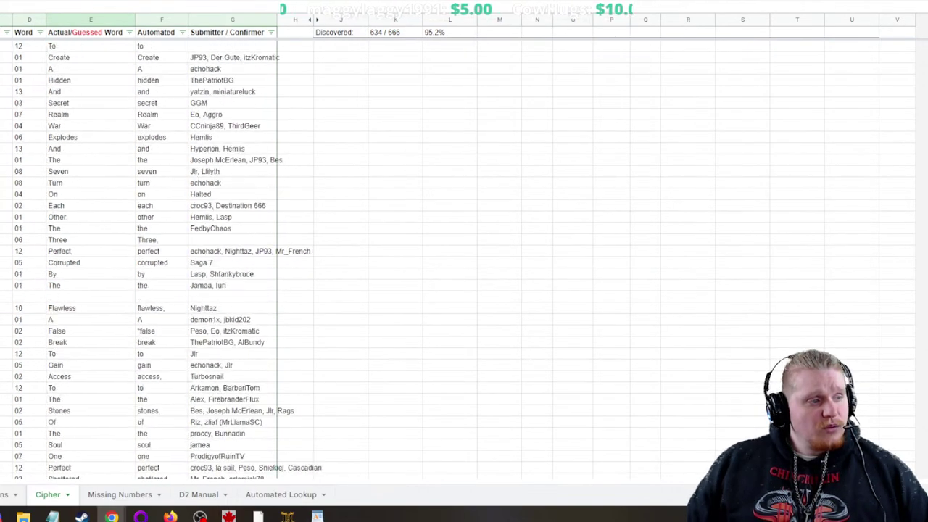
scroll(463, 261, down, 5)
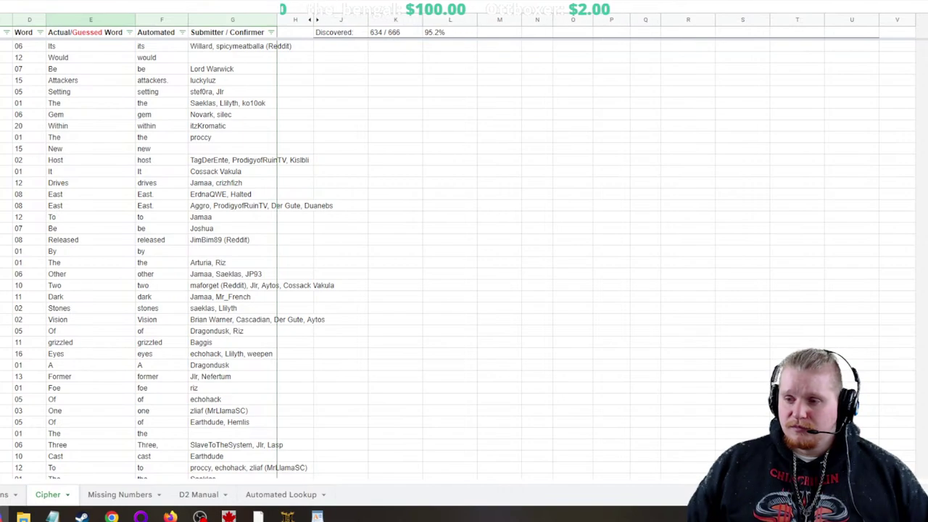
scroll(217, 254, down, 20)
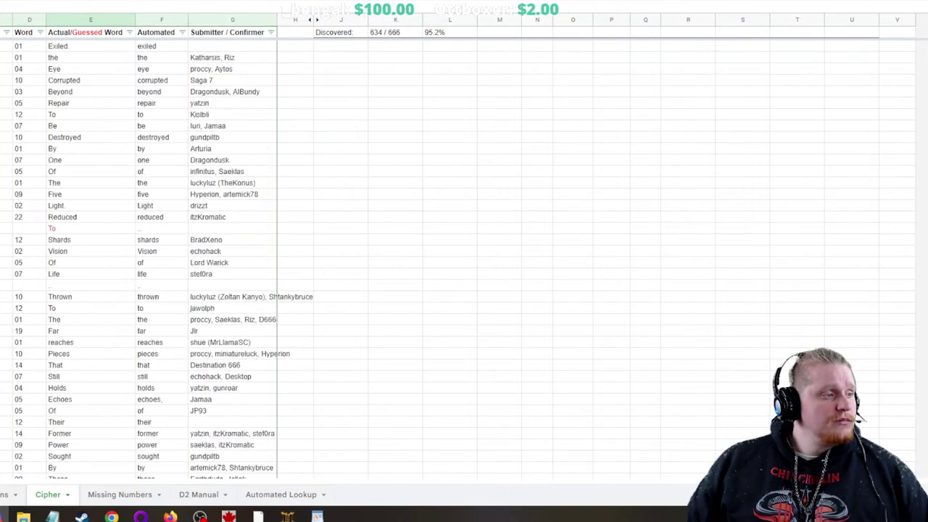
scroll(218, 254, down, 20)
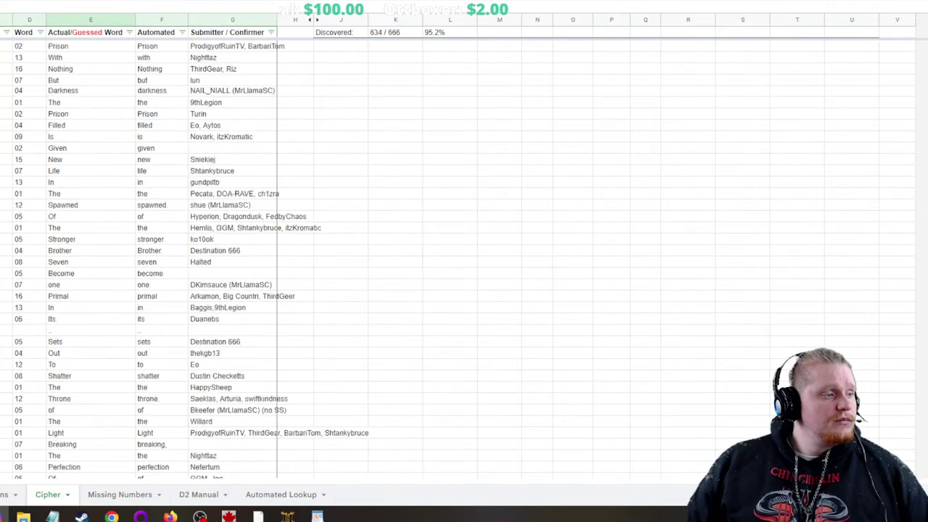
scroll(218, 254, down, 20)
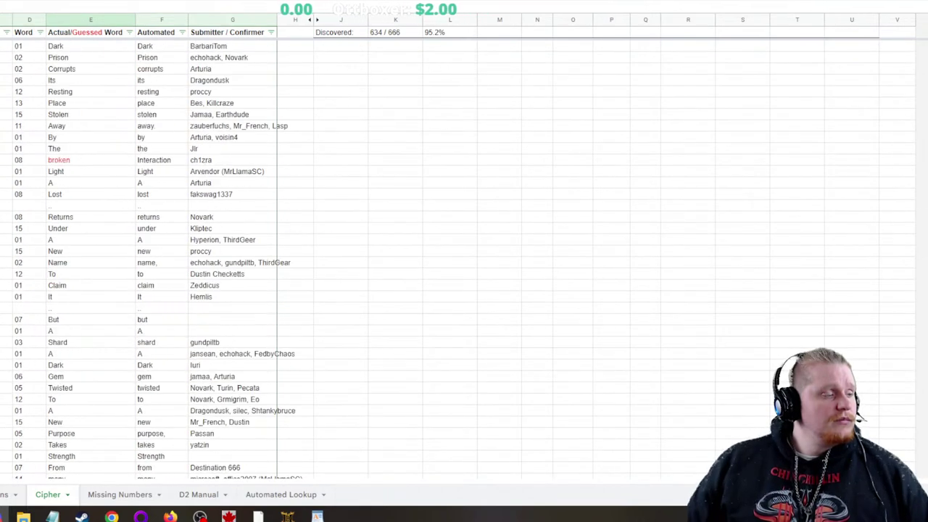
scroll(217, 253, down, 12)
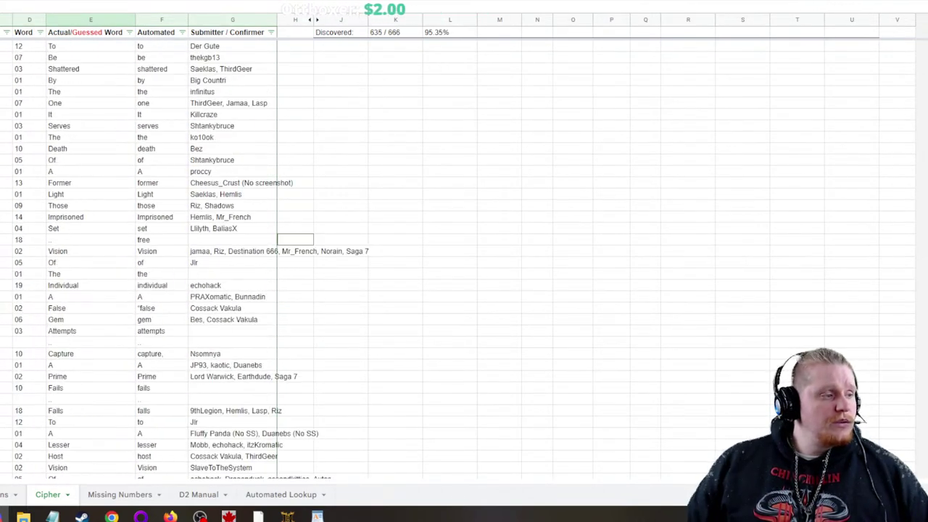
scroll(217, 254, up, 3)
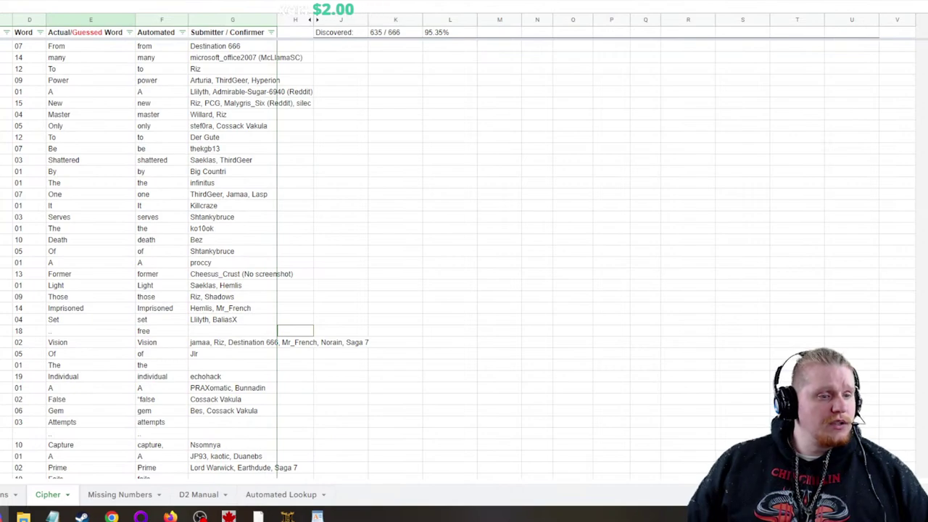
Step: Return to the start of the word list and reread the actual version of the message for remaining blanks
click(898, 285)
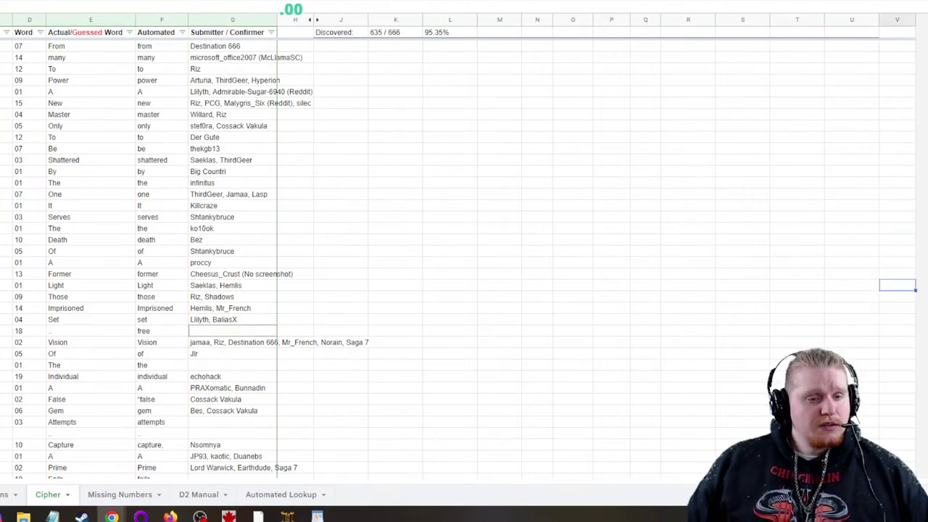
scroll(464, 253, up, 20)
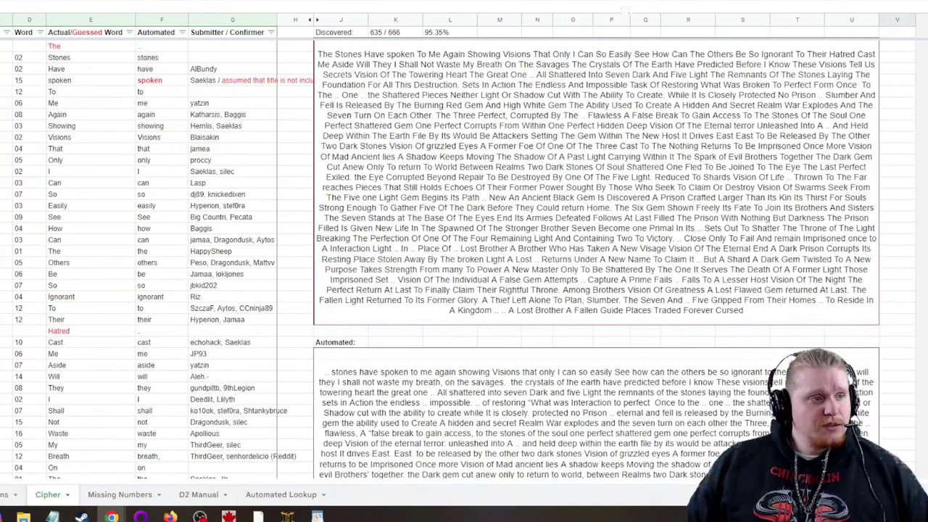
click(897, 217)
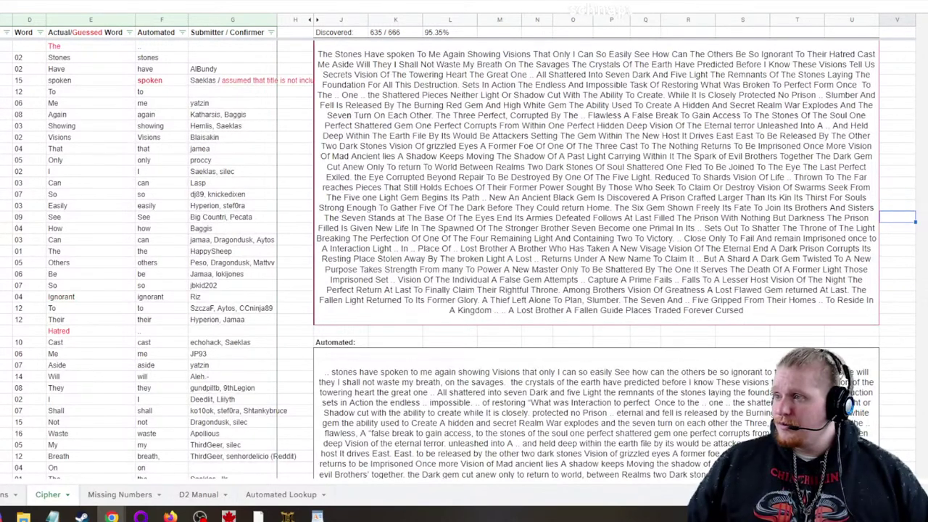
click(897, 126)
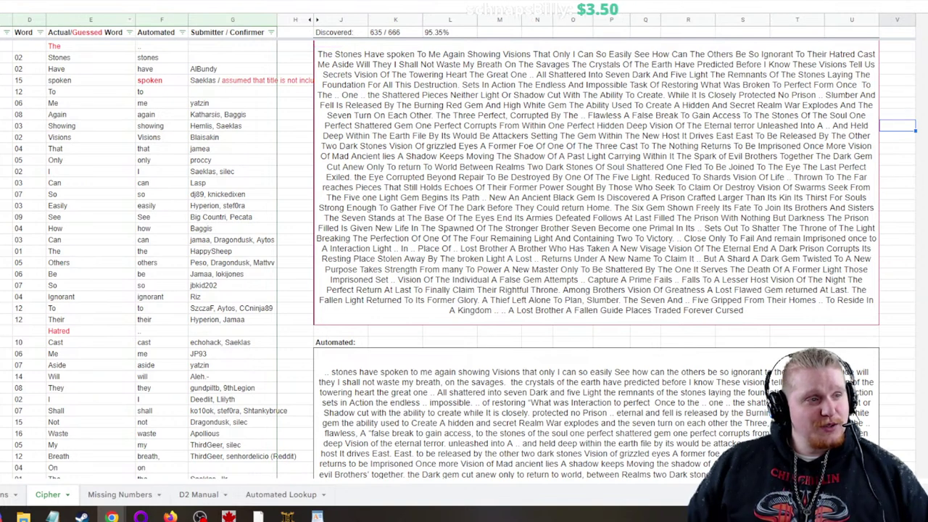
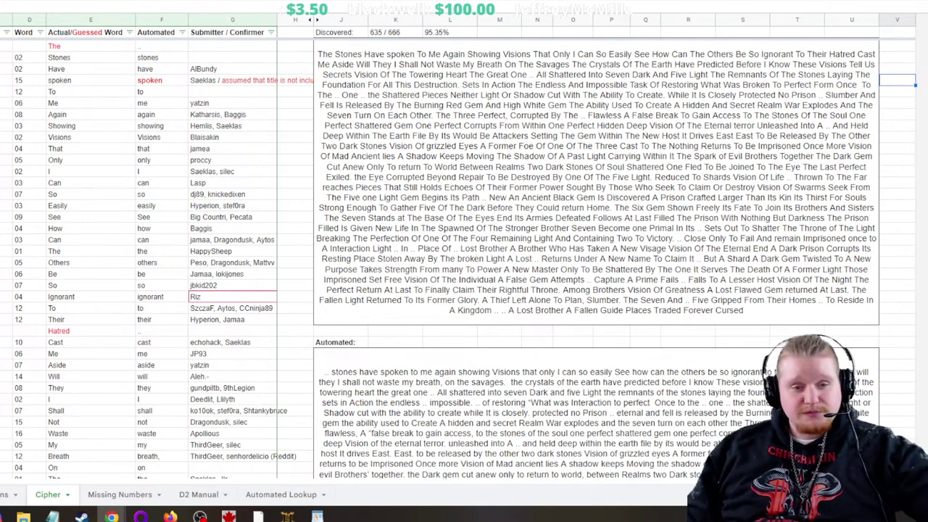
key(alt+Tab)
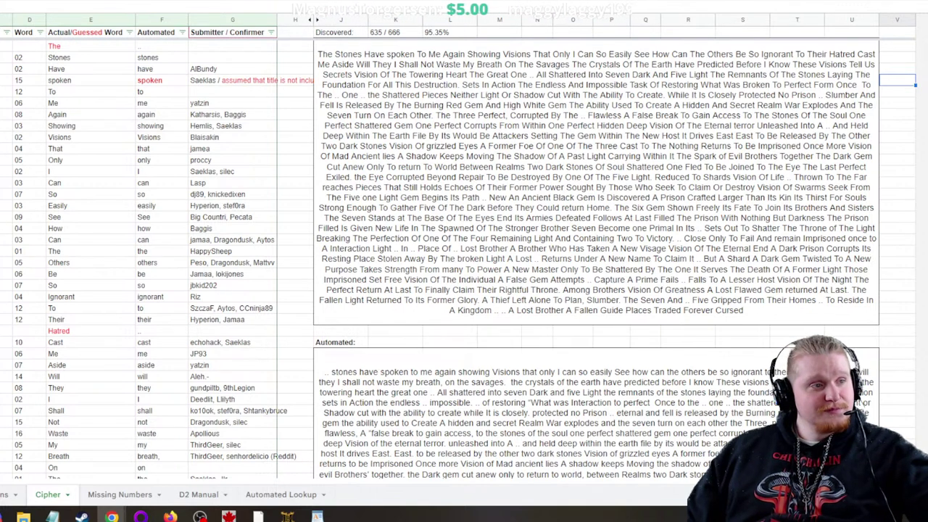
click(897, 228)
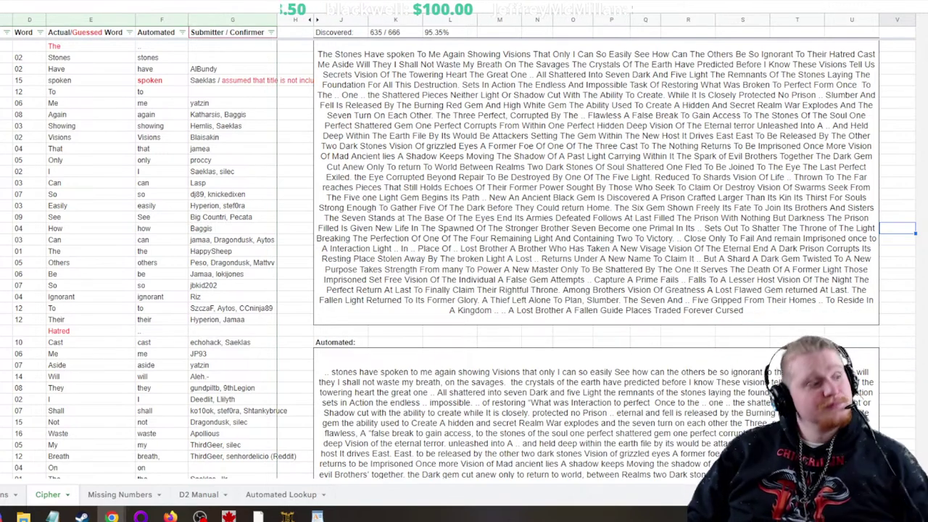
Step: Find the unsolved word row between Claim It and But A Shard and inspect its cells across the columns
scroll(464, 253, down, 15)
scroll(464, 254, down, 20)
scroll(464, 254, down, 20)
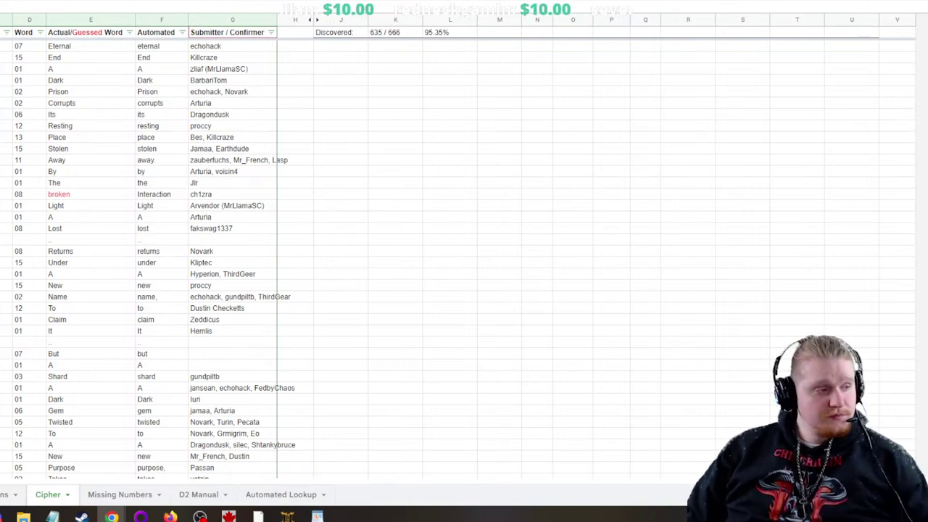
key(Right)
key(Right)
key(Right)
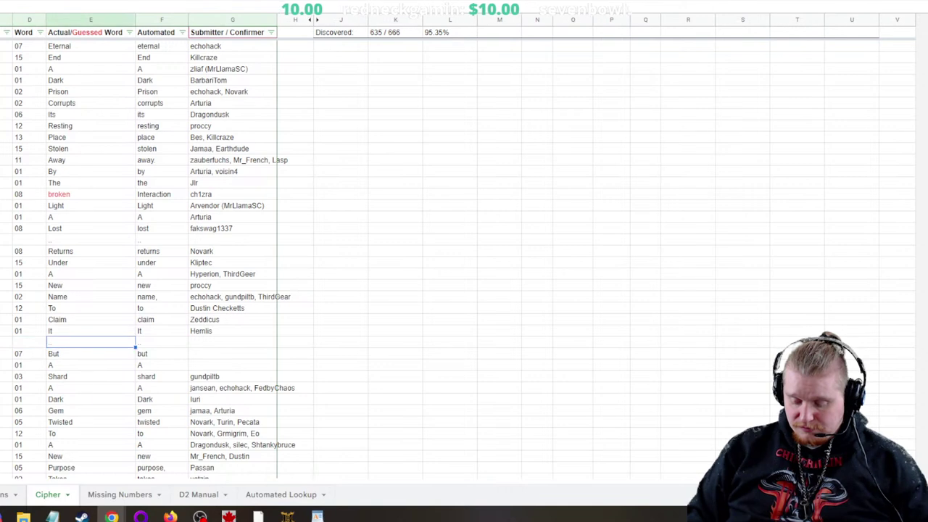
key(Right)
key(Right)
key(Right)
key(Right)
key(Right)
key(Right)
key(Right)
key(Right)
key(Right)
key(Right)
key(Right)
key(Right)
key(Right)
key(Right)
key(Right)
key(Right)
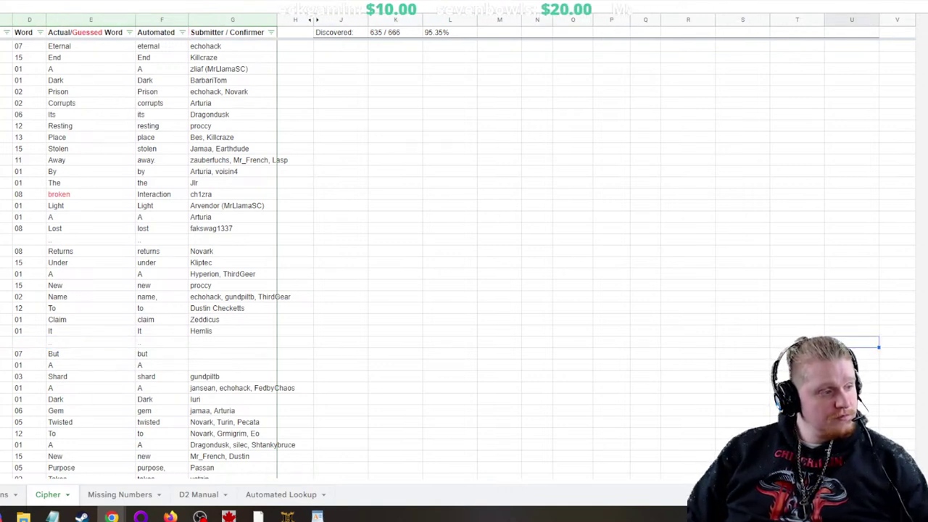
key(Home)
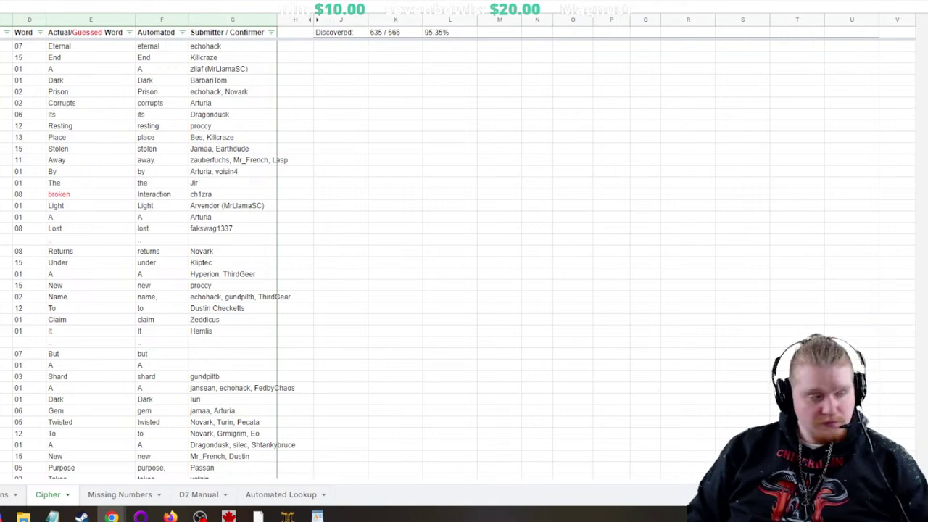
key(Right)
key(Right)
key(Right)
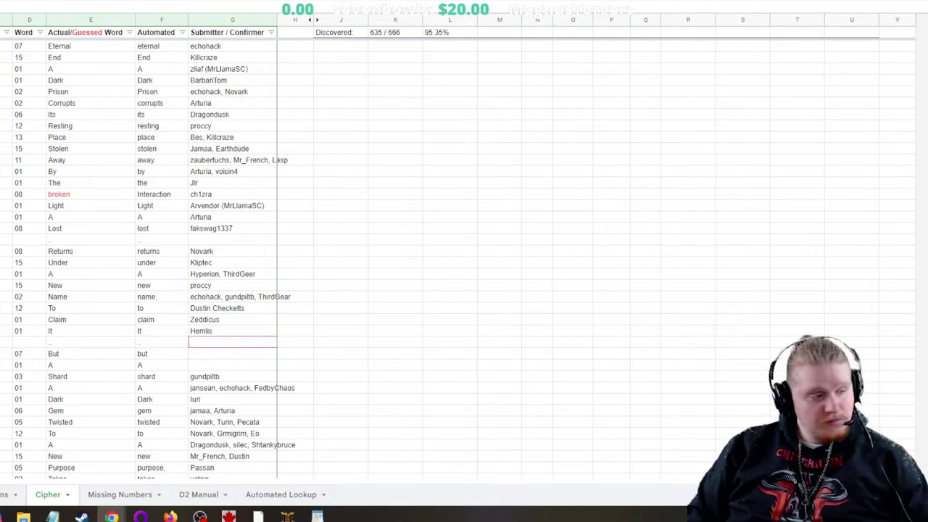
Step: Fill the unsolved row between Claim It and But A Shard with Word number 14 and the actual word leaving
key(Left)
key(Right)
text(14)
click(396, 353)
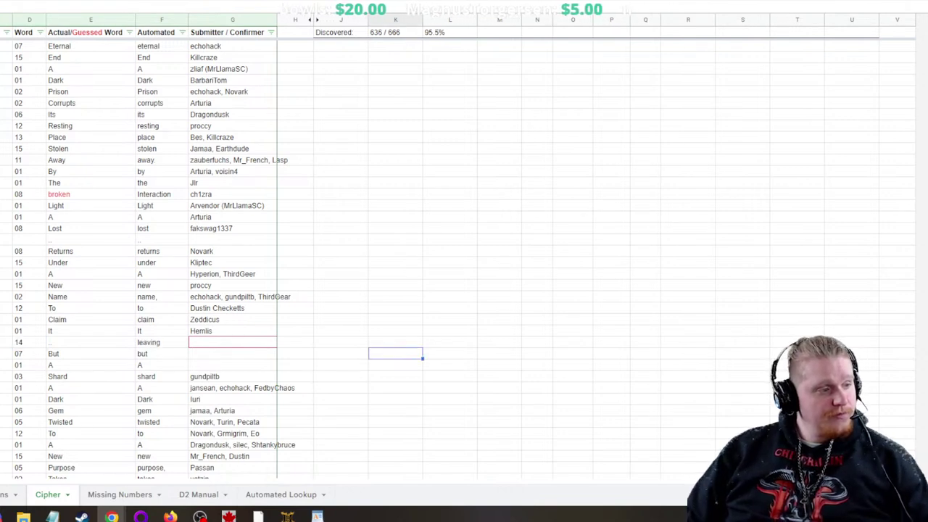
click(91, 343)
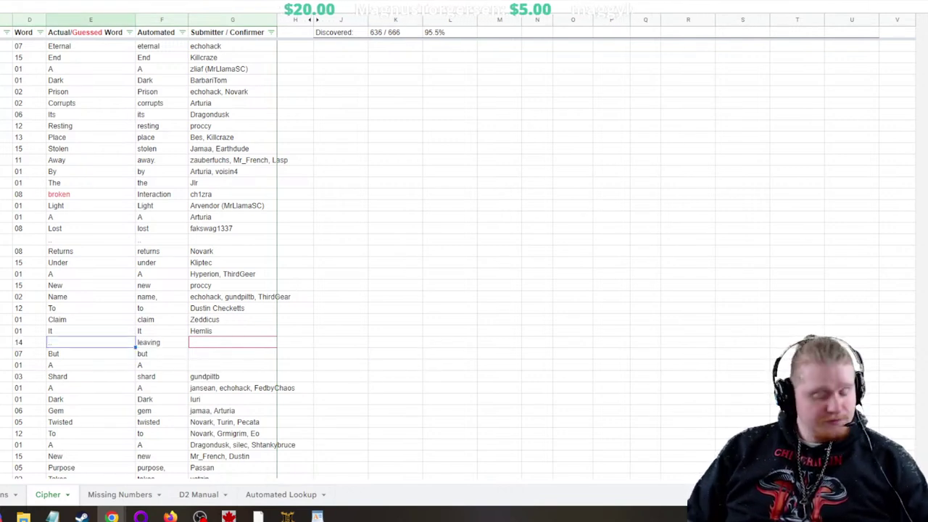
text(leaving)
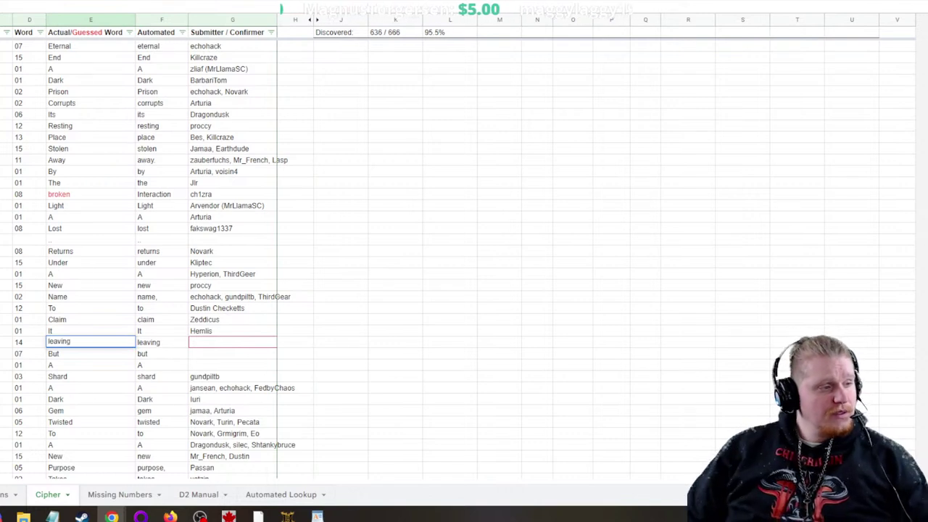
click(611, 331)
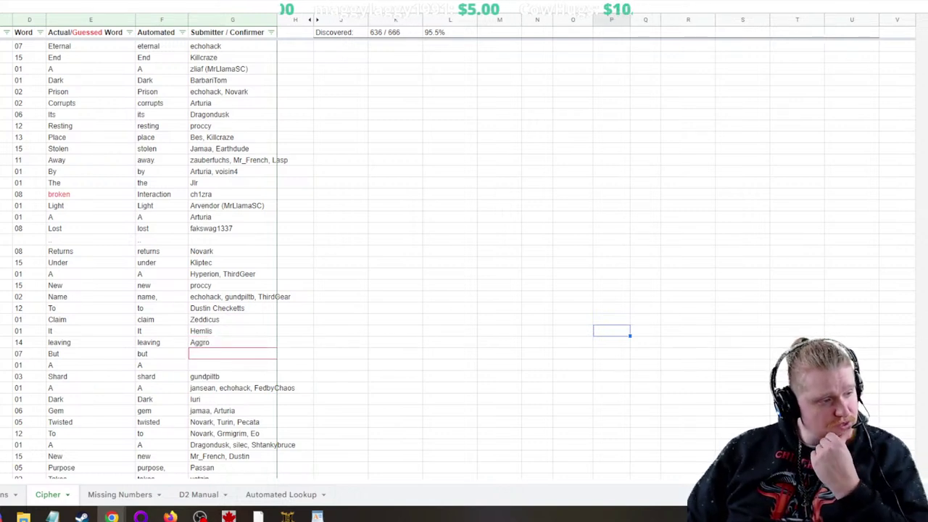
Step: Examine the word list down to the Vision Of The Individual rows and back up to its start for remaining blanks and guesses
scroll(464, 254, down, 2)
scroll(464, 253, down, 2)
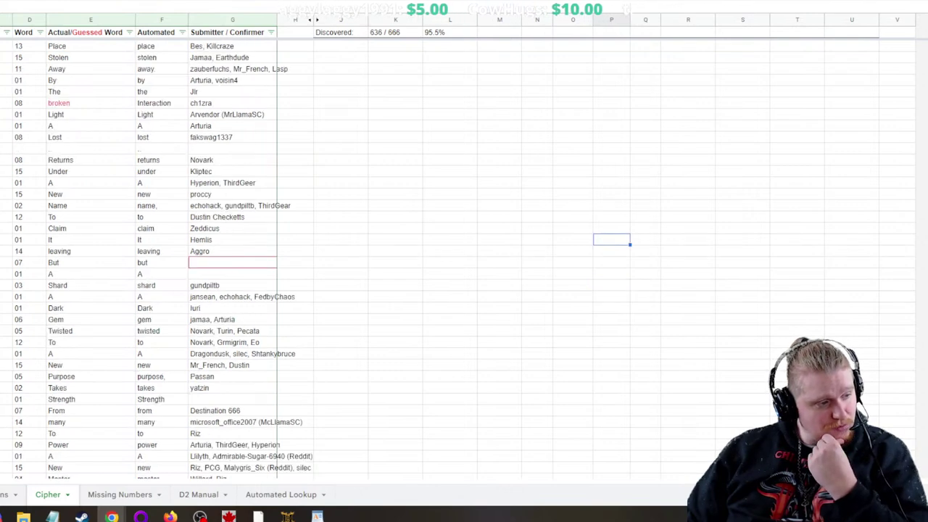
scroll(464, 253, down, 2)
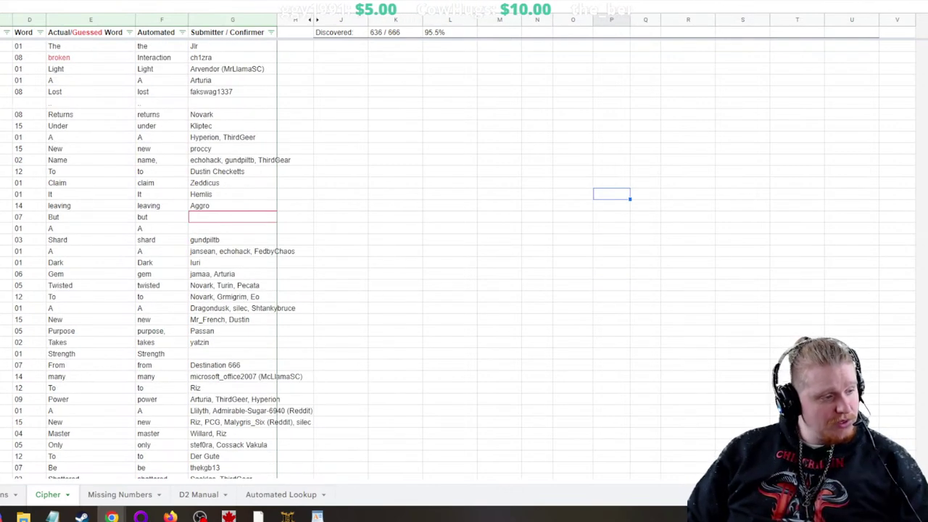
scroll(464, 254, down, 4)
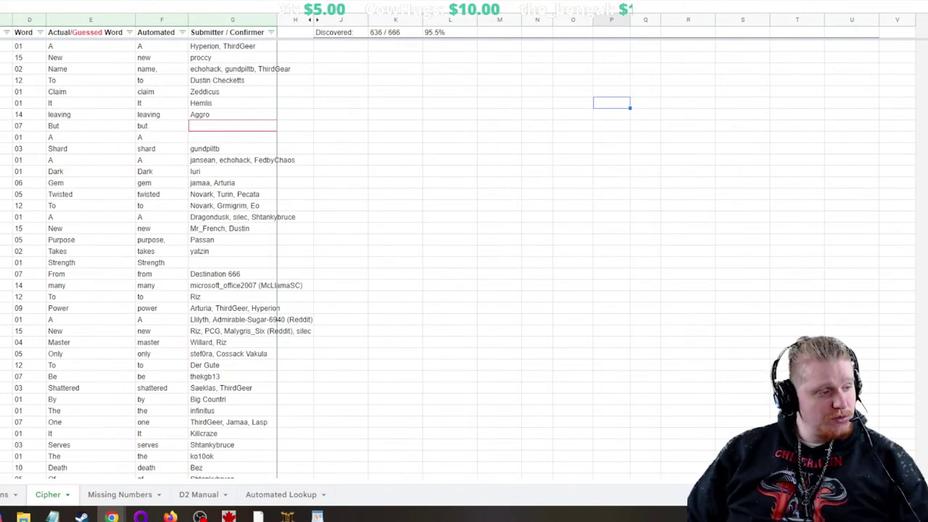
scroll(464, 254, down, 2)
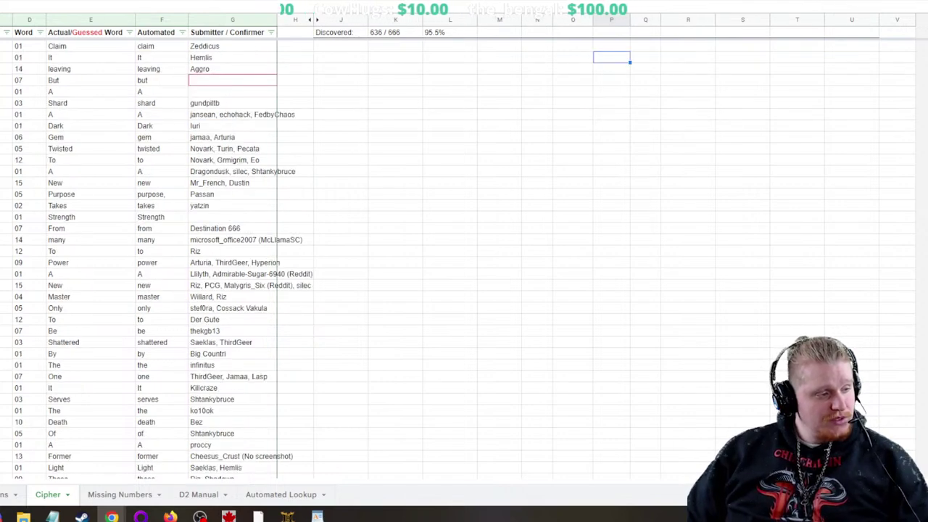
scroll(463, 253, down, 2)
scroll(464, 253, down, 2)
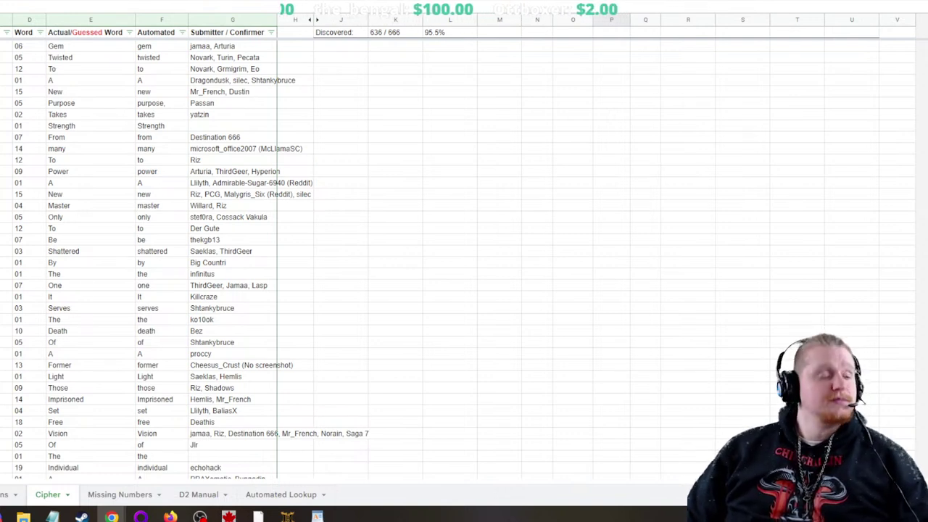
mouse_move(258, 516)
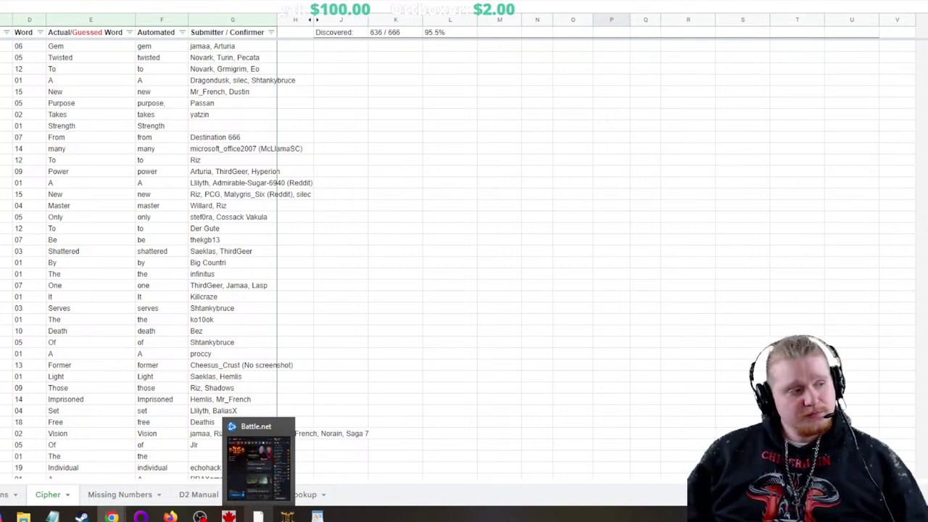
mouse_move(199, 516)
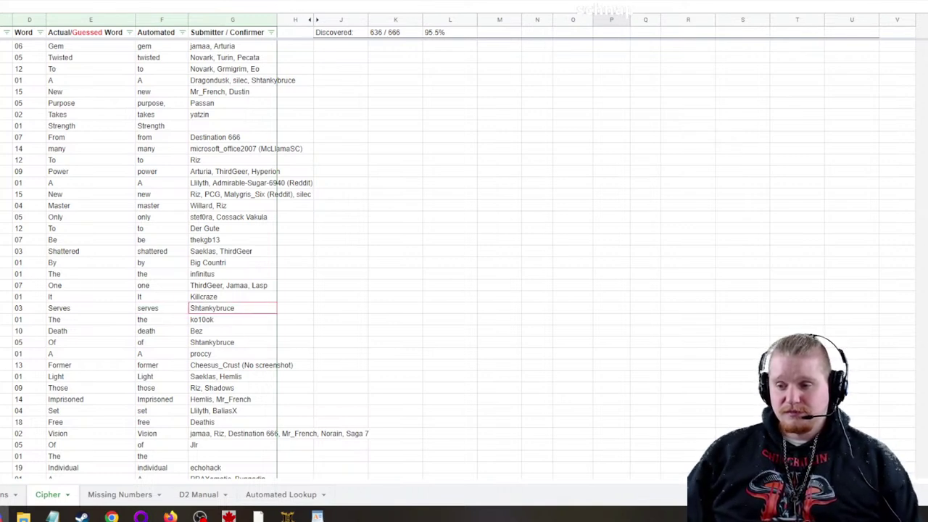
scroll(167, 253, down, 20)
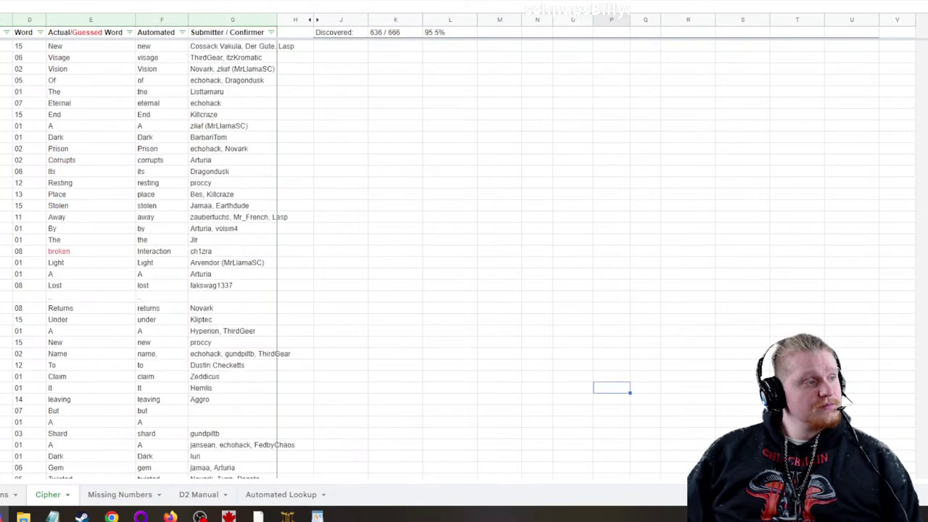
scroll(167, 254, down, 20)
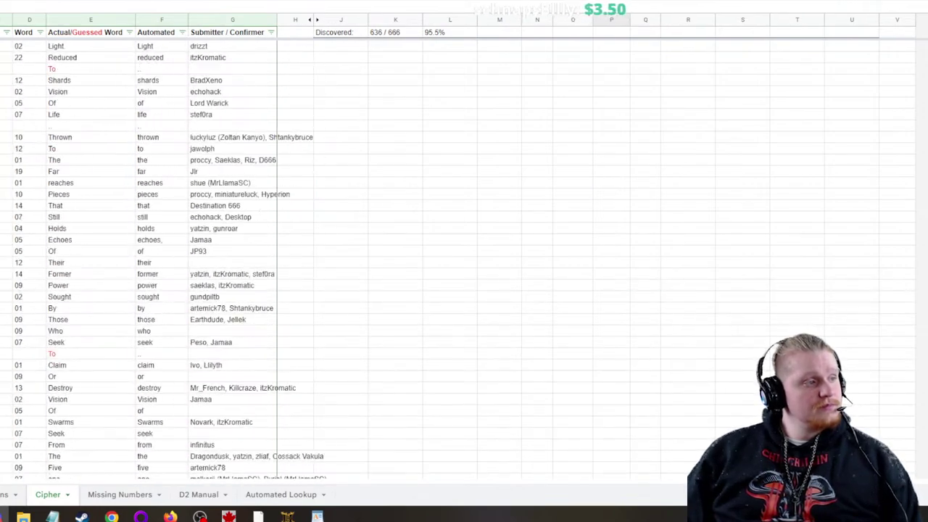
scroll(167, 254, down, 20)
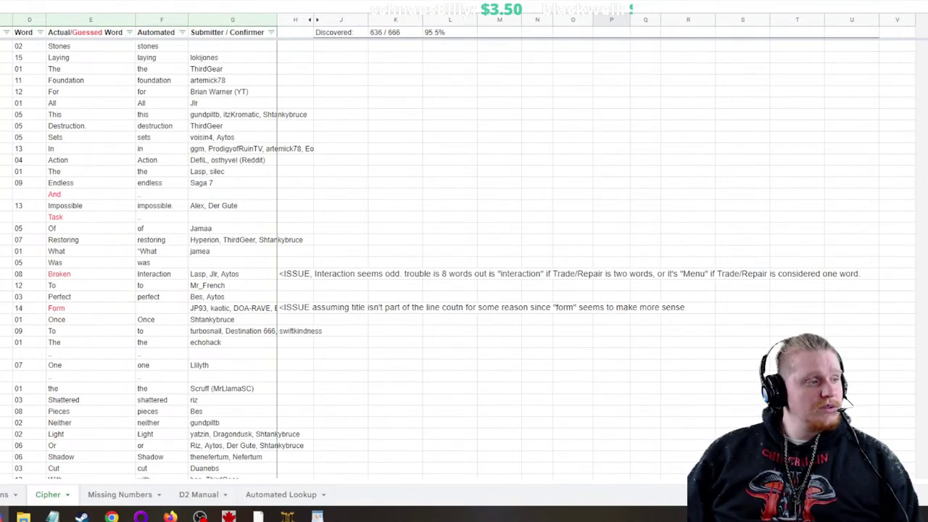
scroll(166, 254, up, 15)
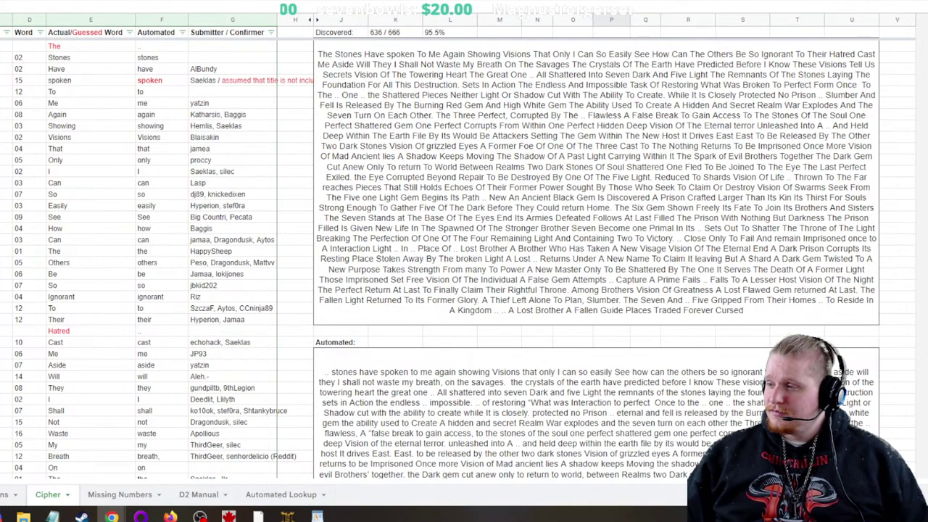
Step: Mark the guessed word And between Endless and Impossible as confirmed by setting its text colour to black
scroll(464, 254, down, 20)
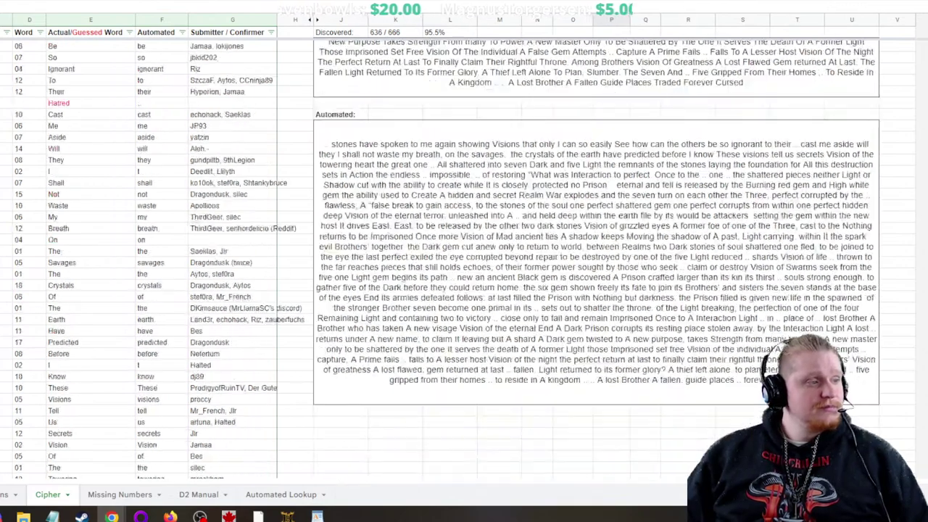
scroll(464, 254, down, 20)
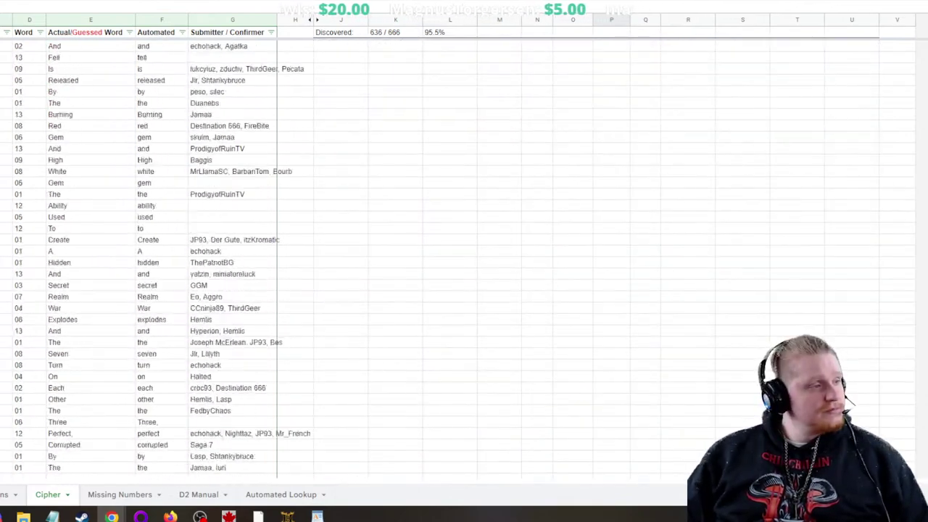
scroll(464, 254, down, 20)
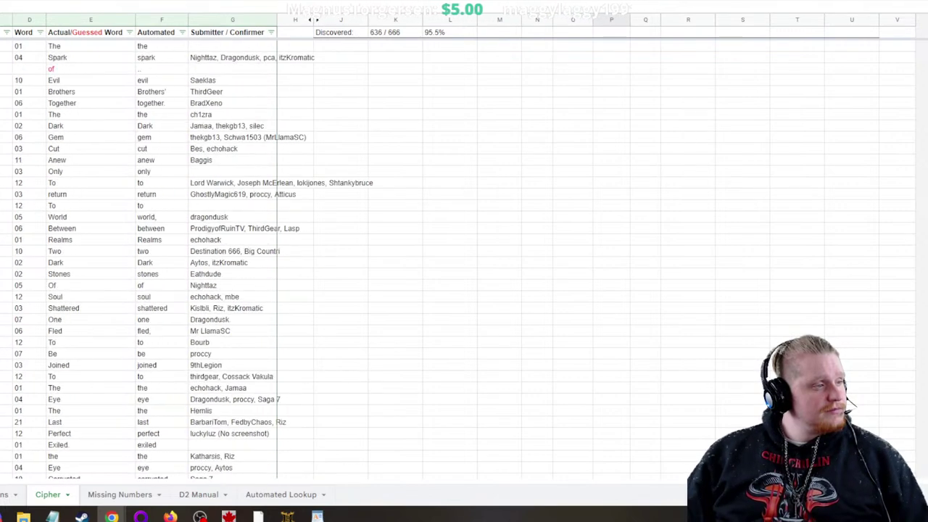
scroll(464, 253, up, 4)
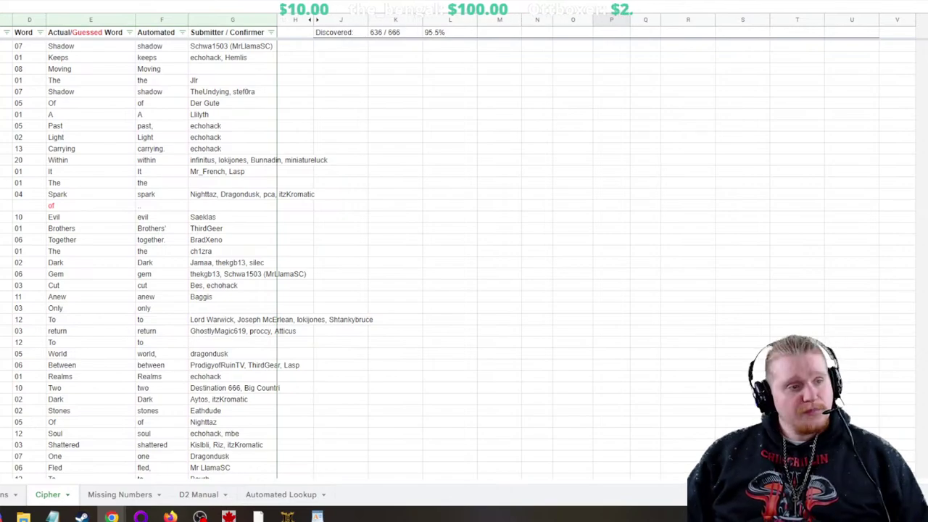
scroll(218, 254, up, 10)
scroll(289, 254, up, 15)
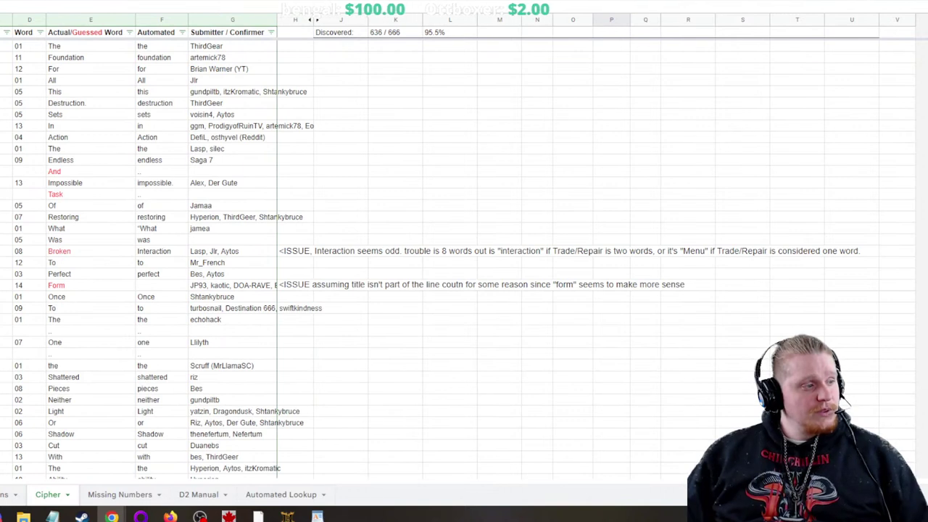
scroll(290, 254, up, 1)
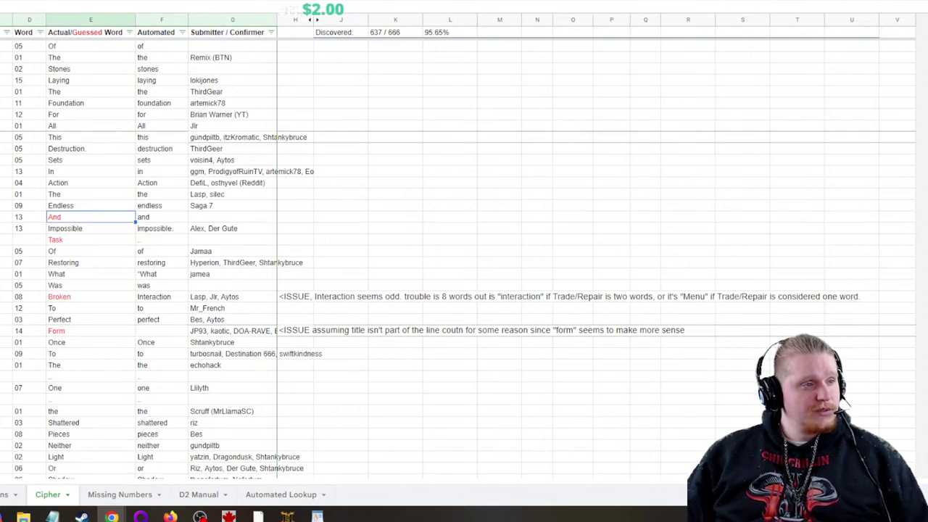
click(270, 20)
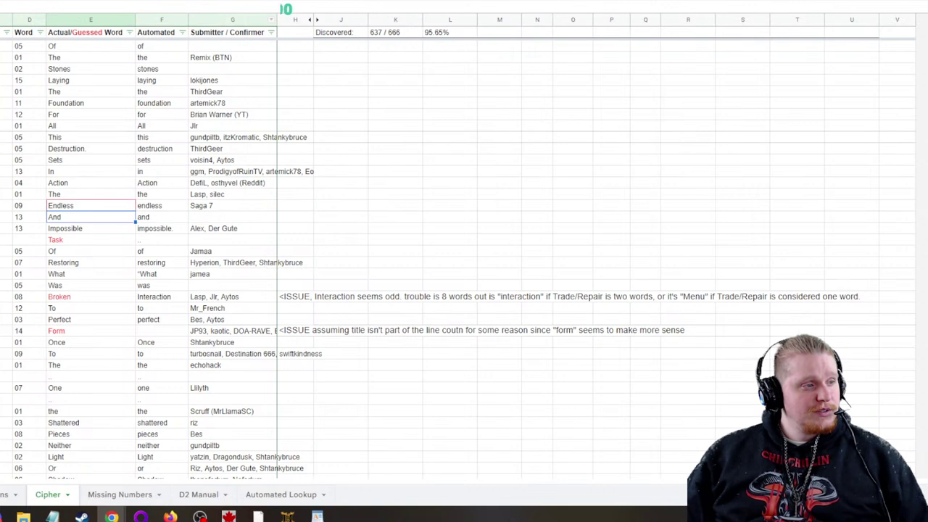
click(449, 227)
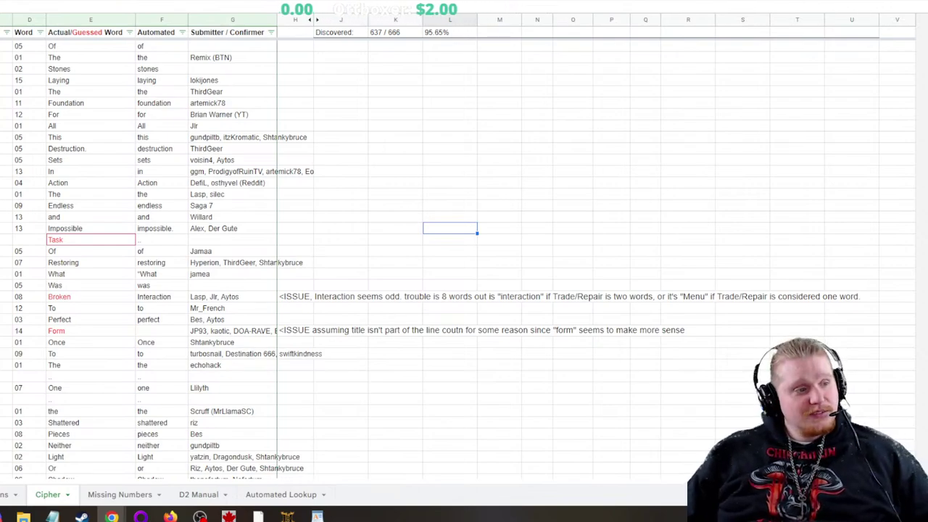
Step: Set the Word number of the unsolved row between Corrupted By The and Flawless to 01
scroll(464, 254, up, 15)
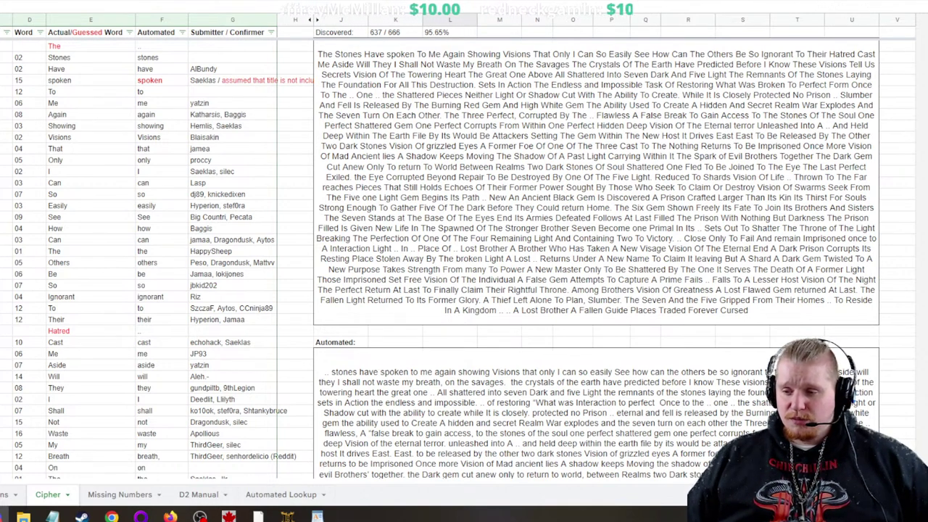
scroll(145, 254, down, 20)
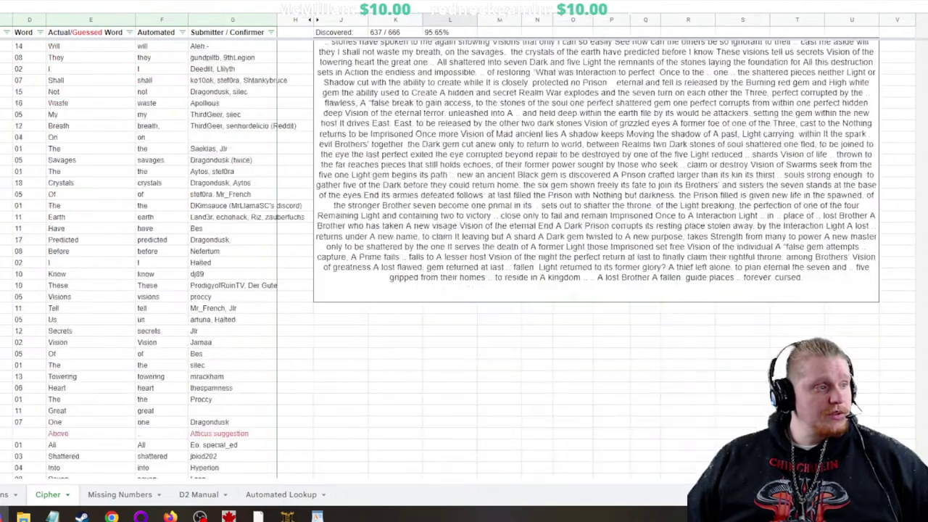
scroll(145, 254, down, 10)
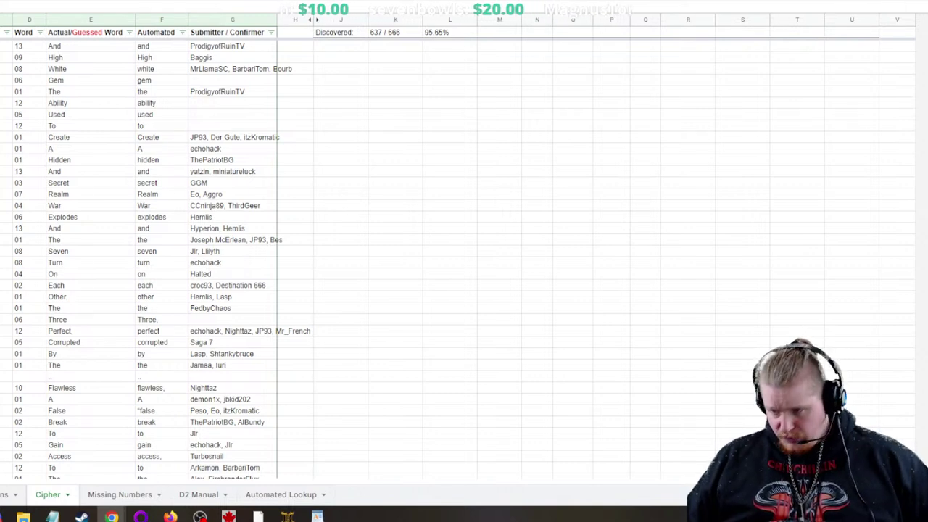
click(6, 377)
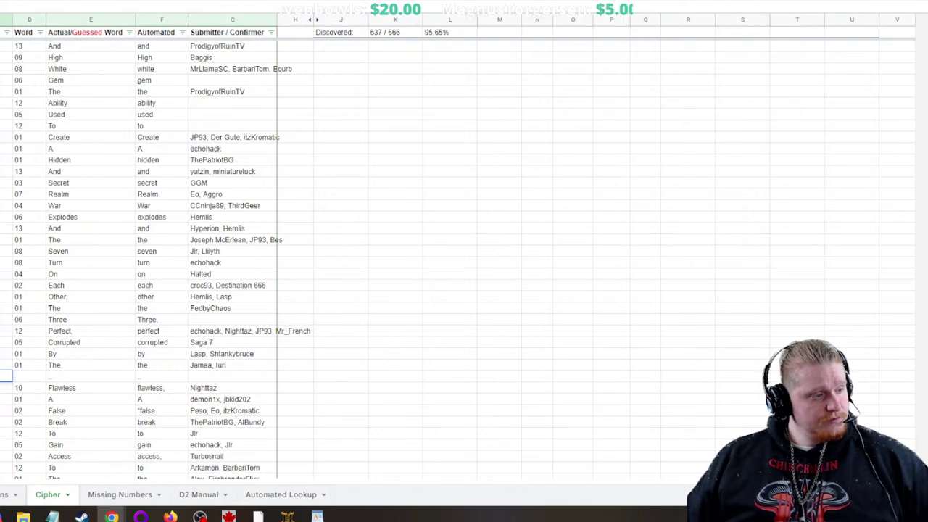
click(91, 376)
text(01)
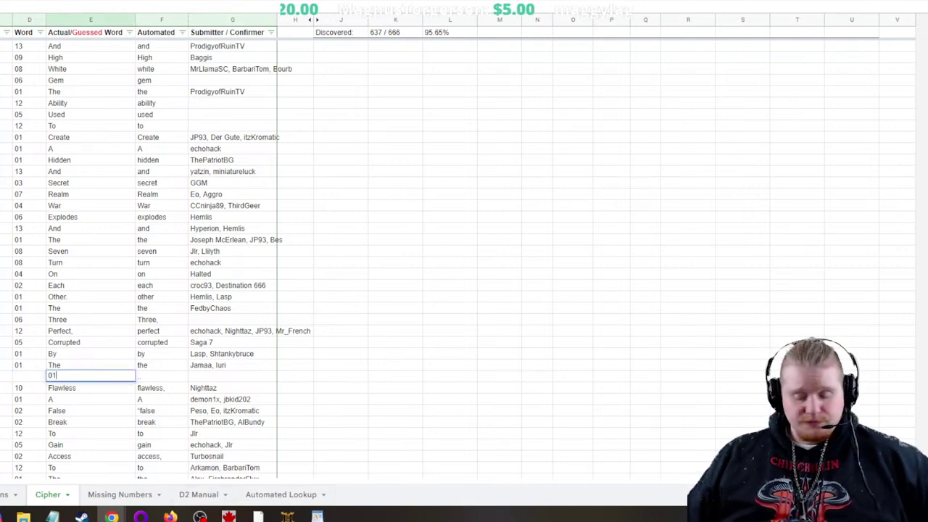
key(Escape)
key(Left)
text(01)
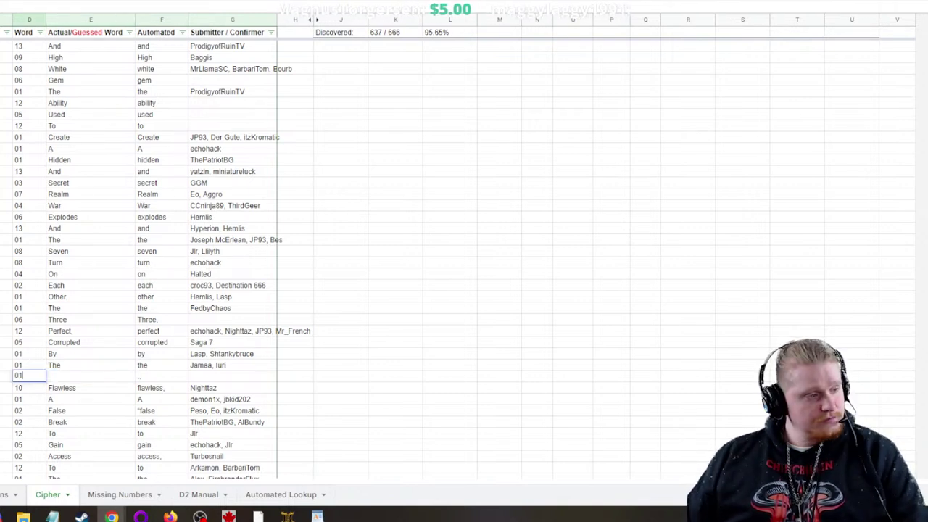
key(Return)
key(Right)
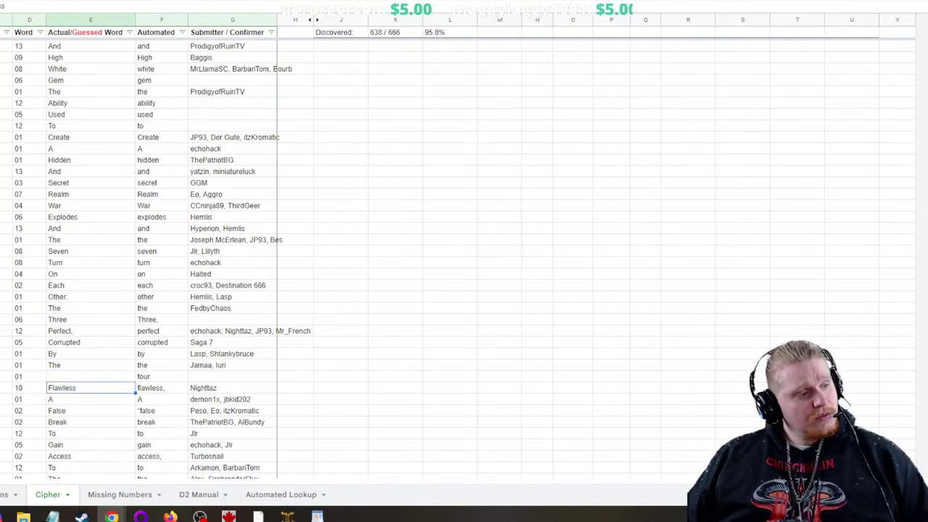
Step: Enter four in the Actual/Guessed Word column of the row between Corrupted By The and Flawless
click(90, 376)
text(four)
click(90, 421)
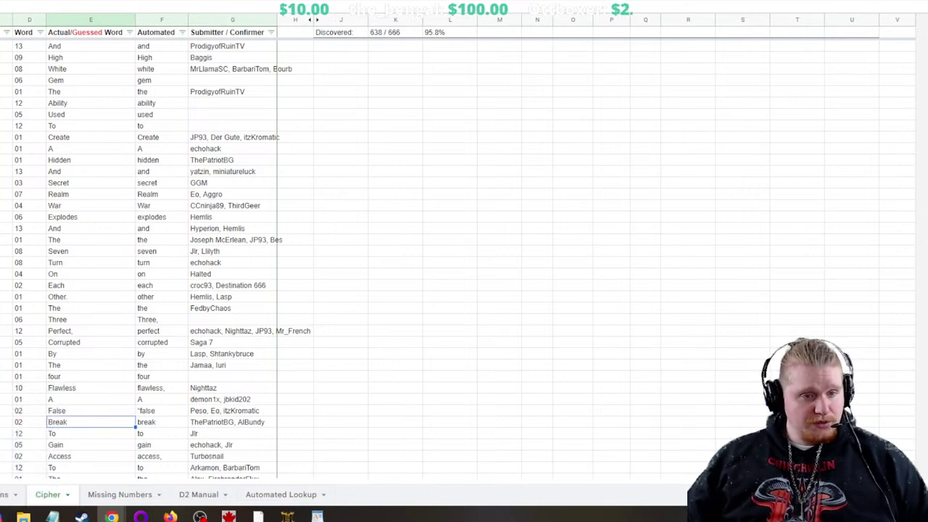
click(897, 341)
click(897, 421)
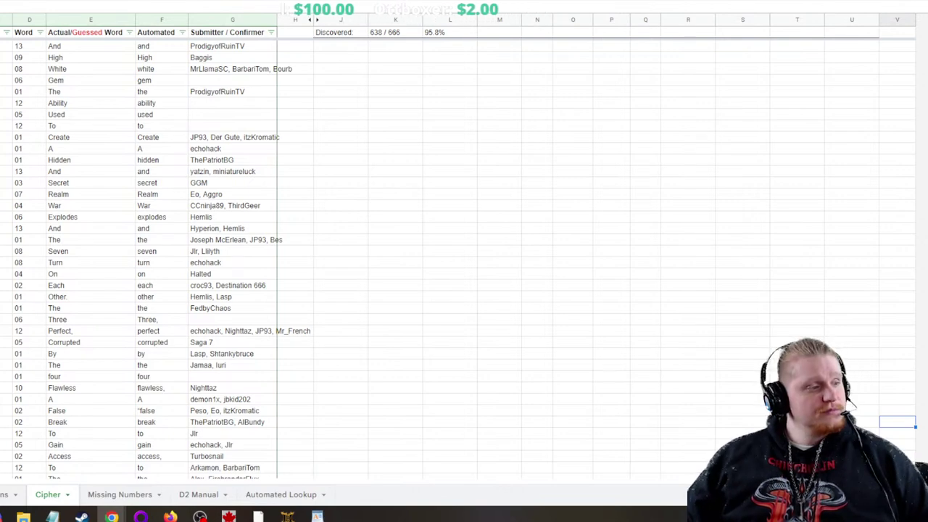
Step: Set the Word number to 15 and enter child as the actual word in the blank row between Into A and And Held
scroll(464, 261, down, 2)
scroll(464, 261, up, 12)
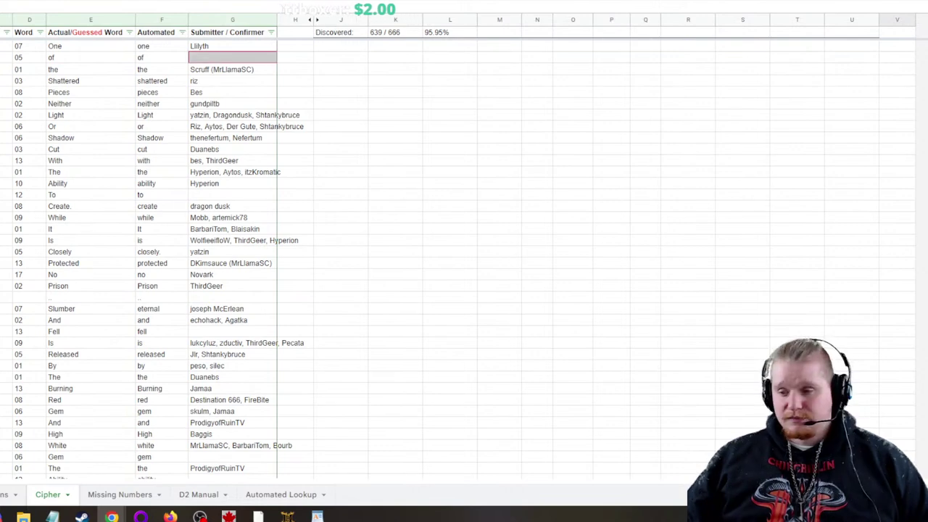
scroll(464, 261, down, 20)
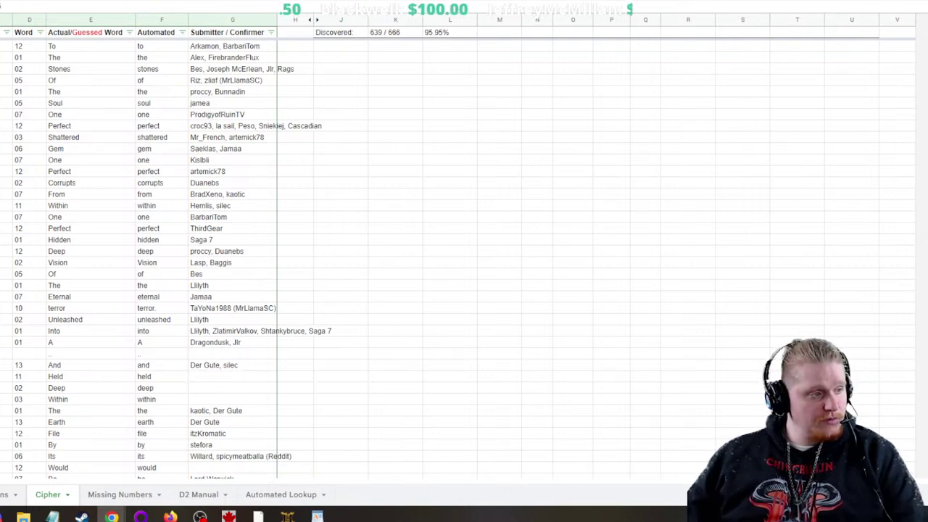
click(6, 352)
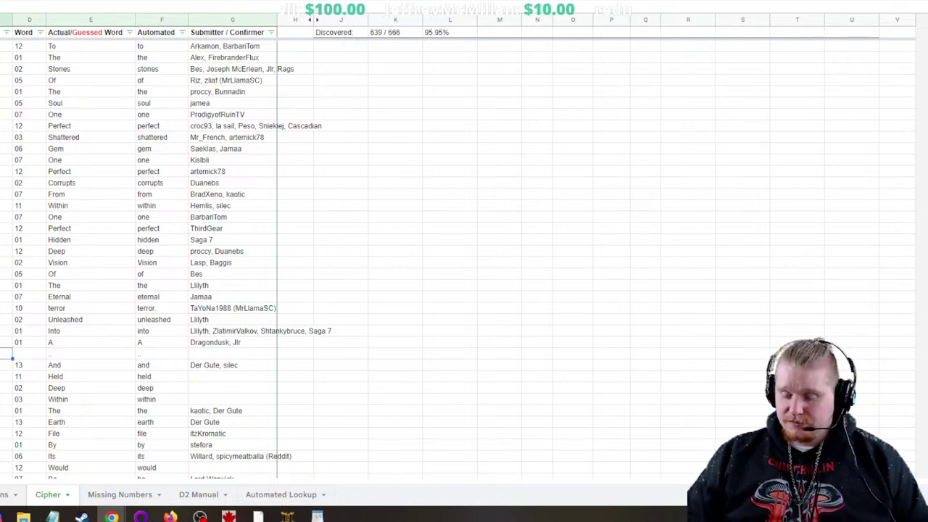
click(29, 353)
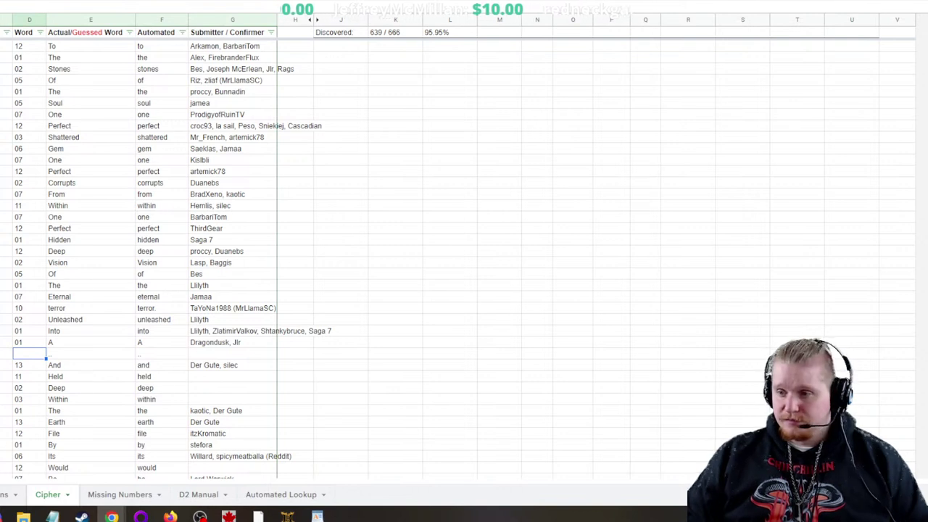
text(15)
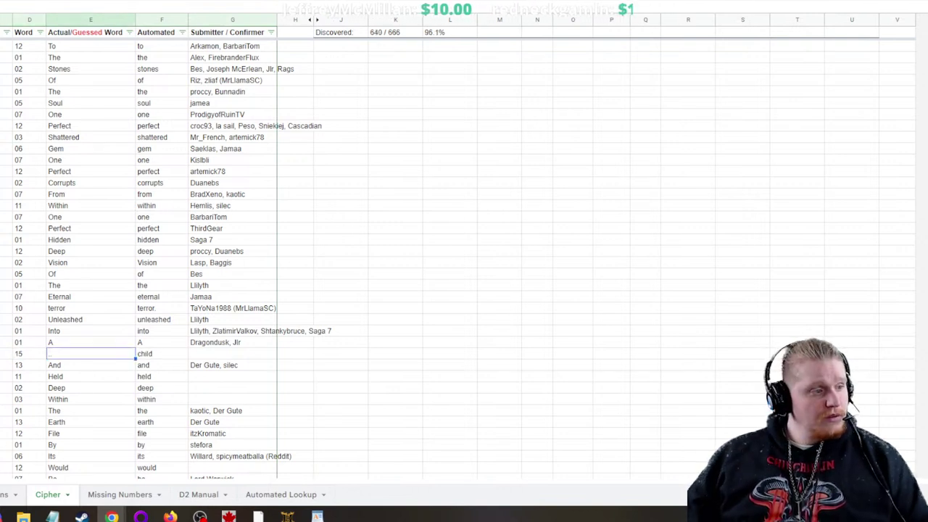
text(child)
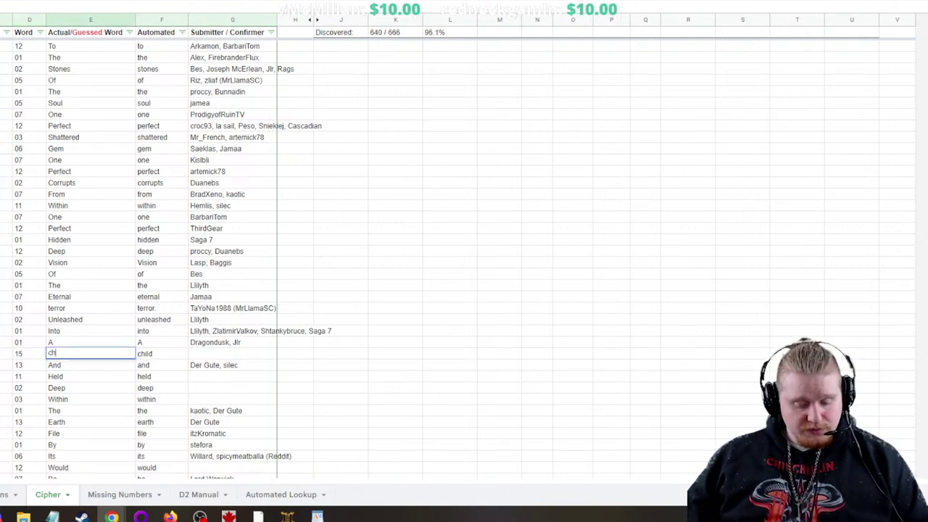
click(91, 399)
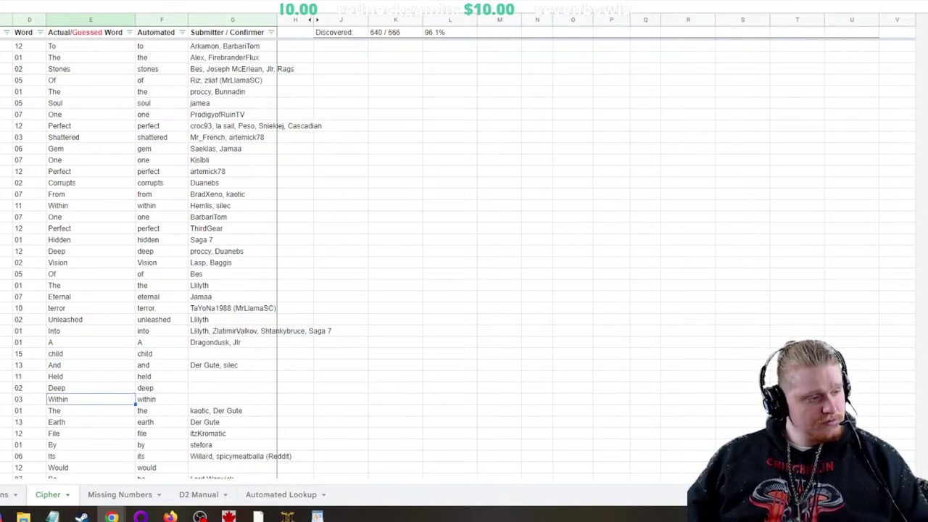
key(Up)
key(Up)
key(Up)
key(Up)
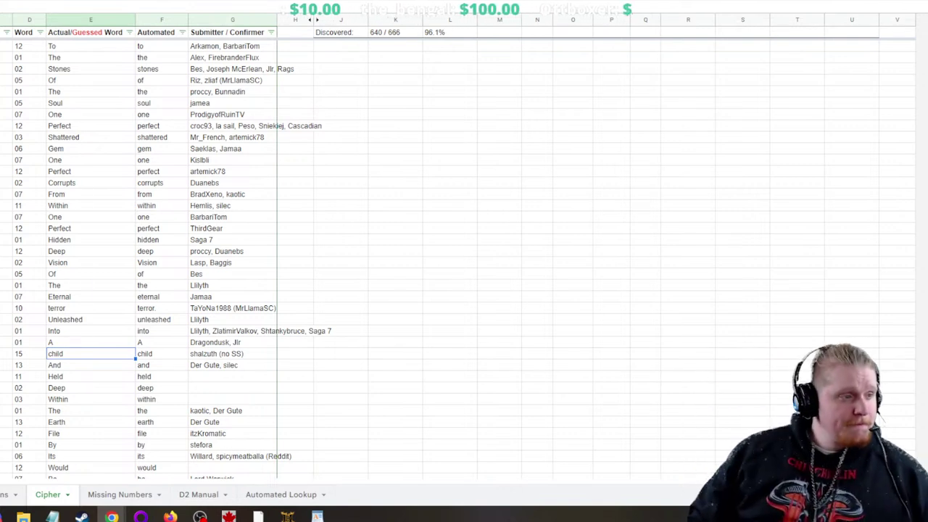
click(395, 388)
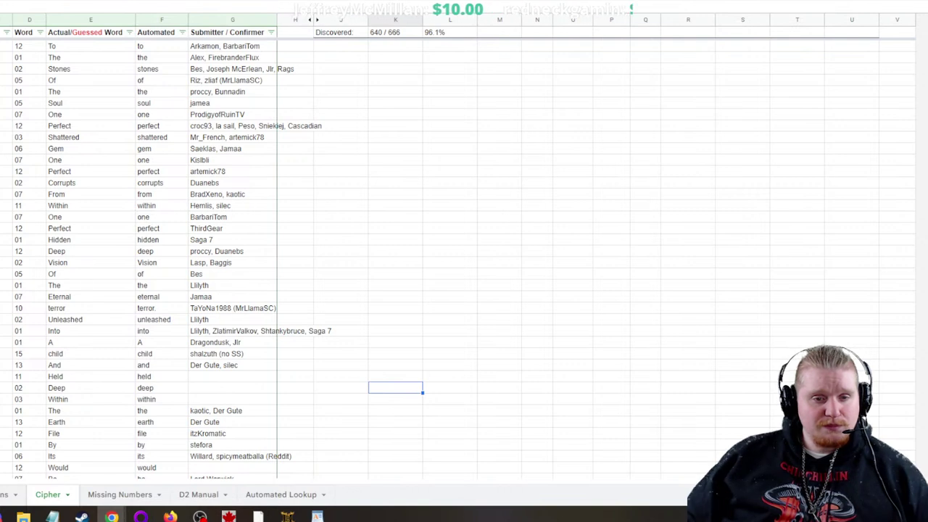
key(alt+Tab)
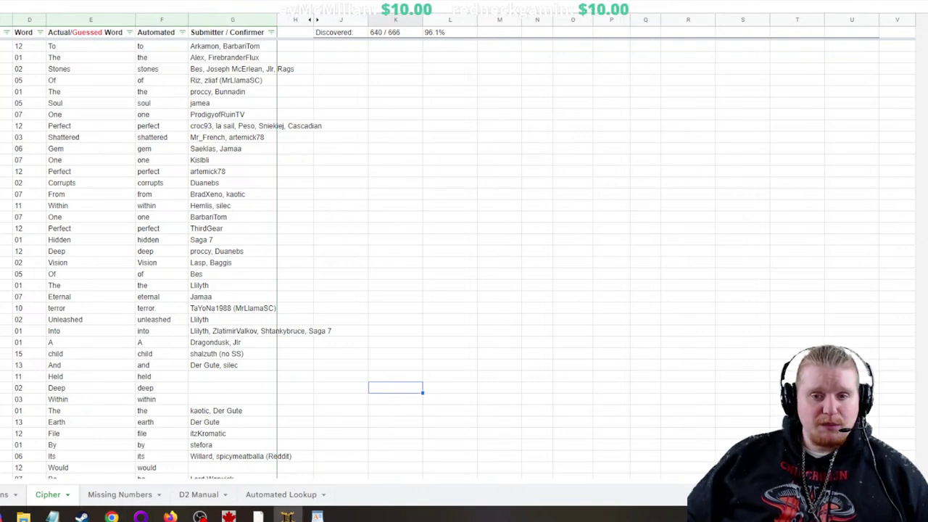
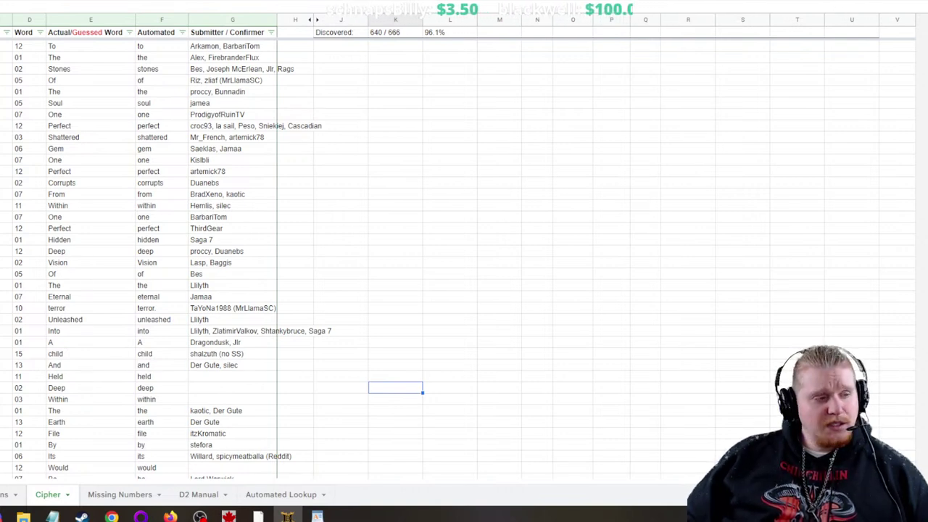
Step: Append another contributor's handle to the Submitter / Confirmer entry of the word Taken in Brother Who Has Taken A New Visage
scroll(464, 253, down, 20)
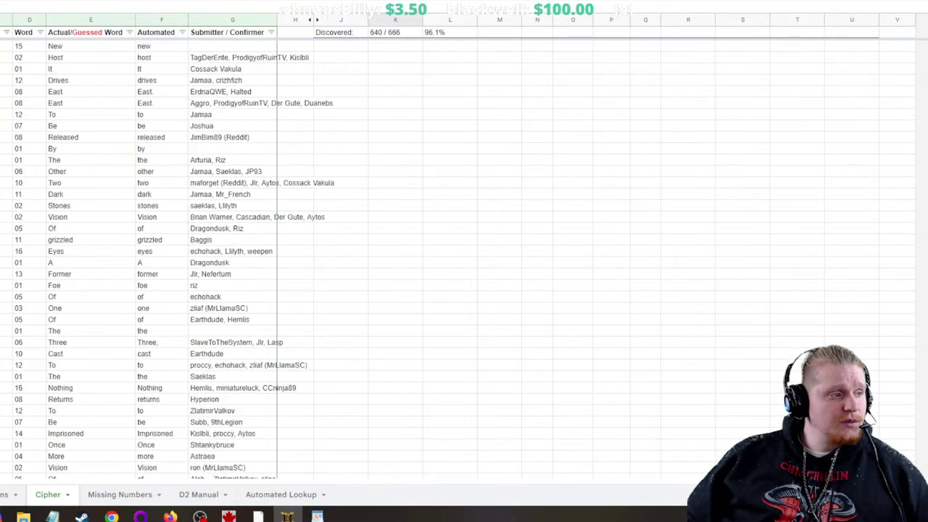
scroll(182, 260, down, 20)
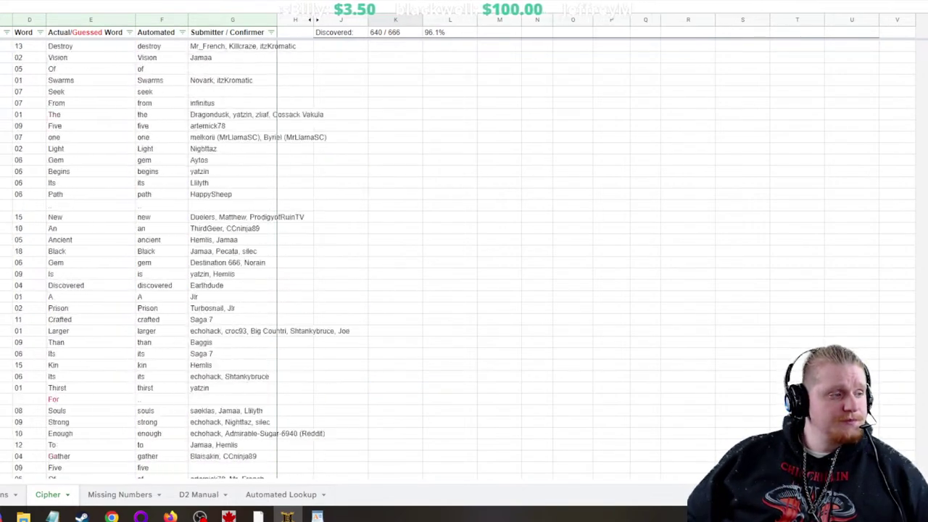
scroll(182, 261, down, 10)
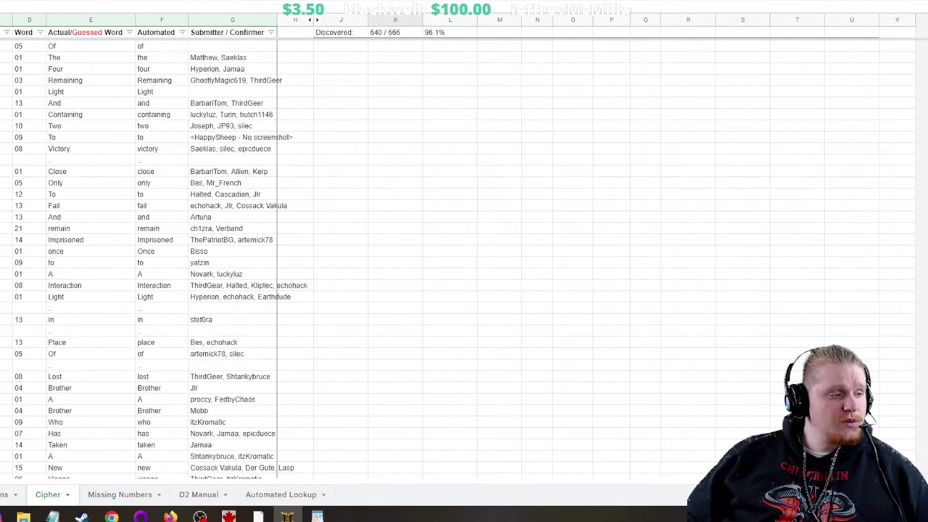
scroll(183, 261, down, 5)
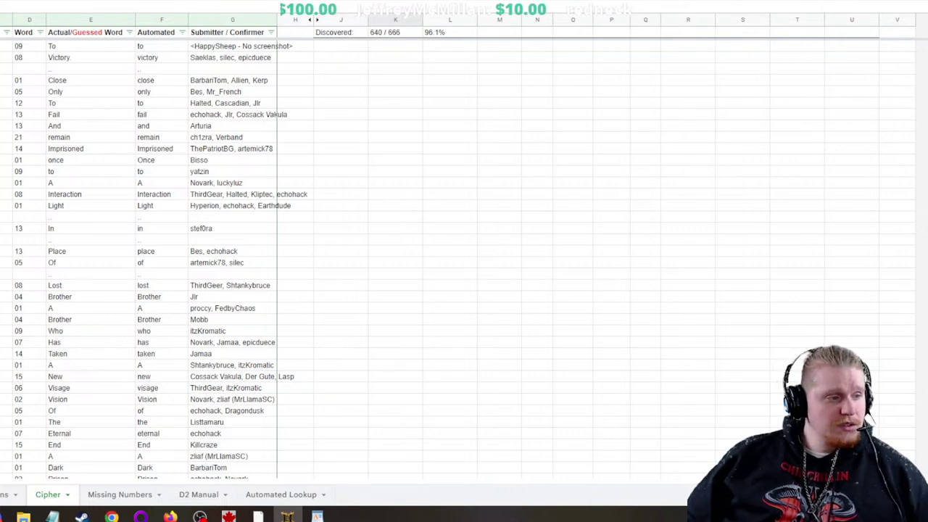
click(231, 342)
click(232, 353)
key(Return)
text(ggm)
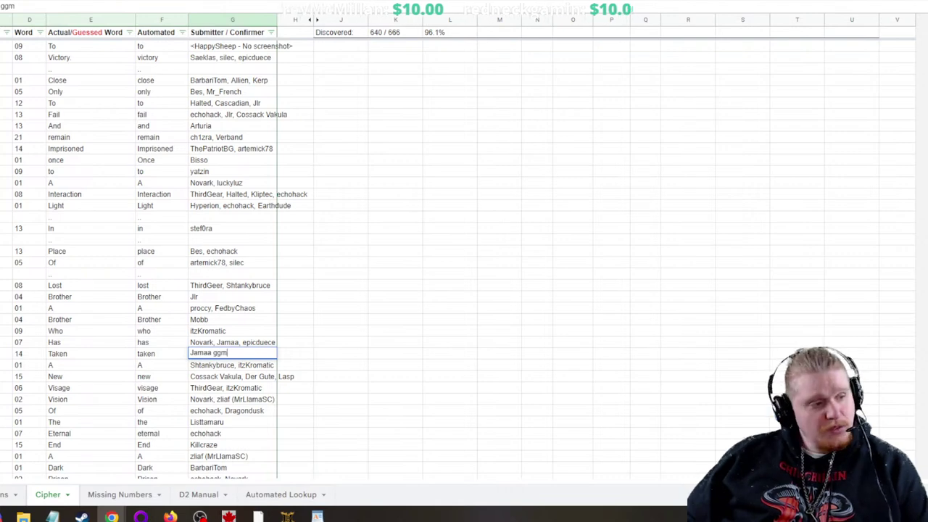
key(Return)
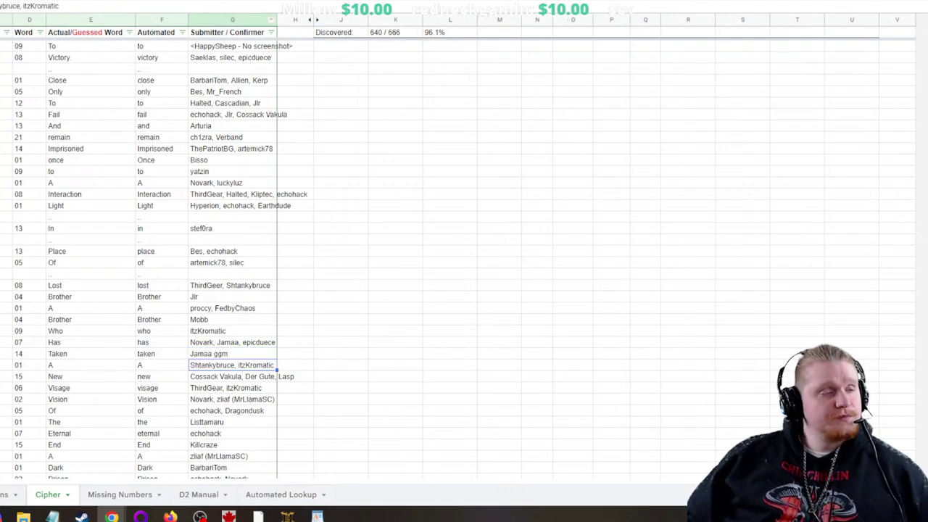
Step: Examine the word list from its start through the Returns Under A New Name rows for remaining blanks and guesses
scroll(232, 253, up, 10)
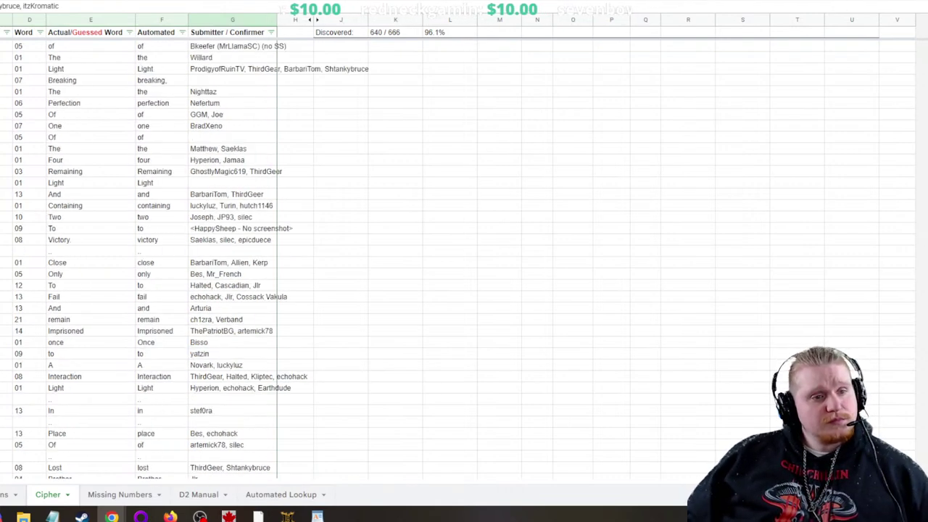
scroll(231, 253, up, 15)
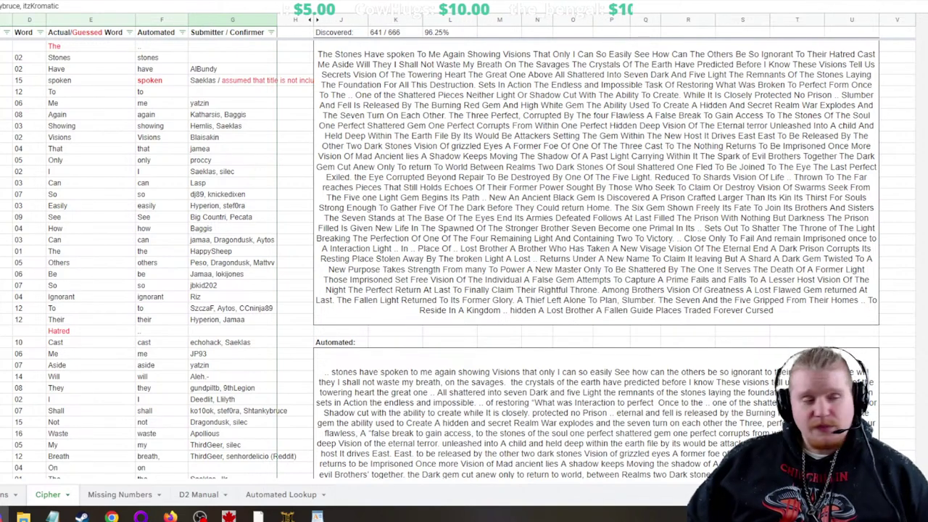
scroll(464, 261, down, 15)
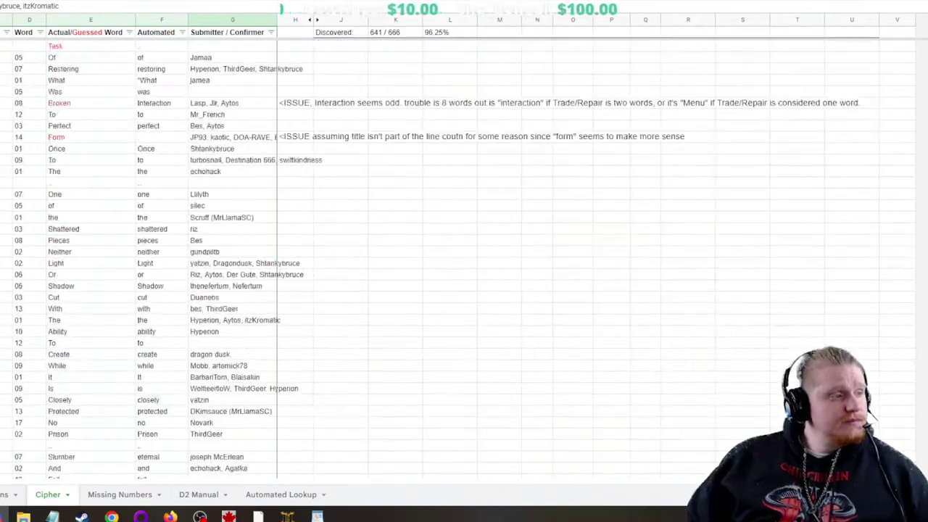
scroll(464, 261, down, 20)
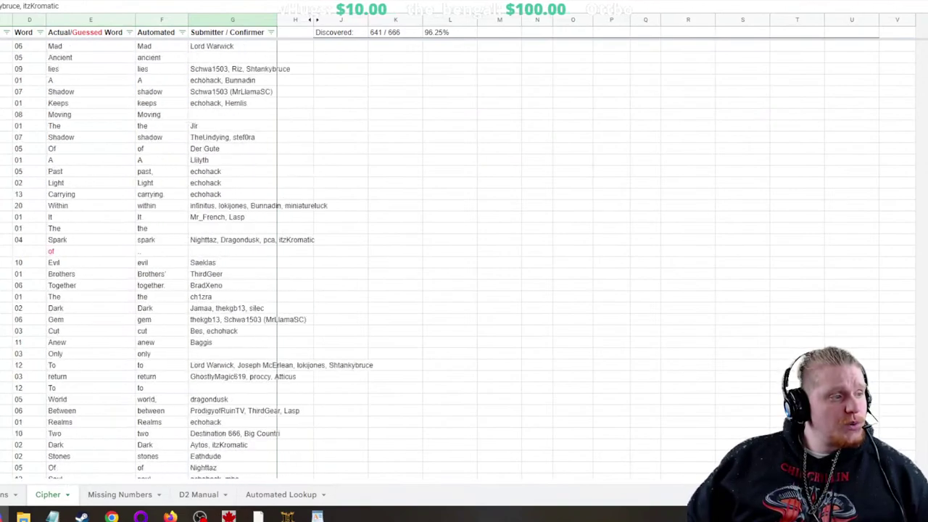
scroll(463, 260, down, 20)
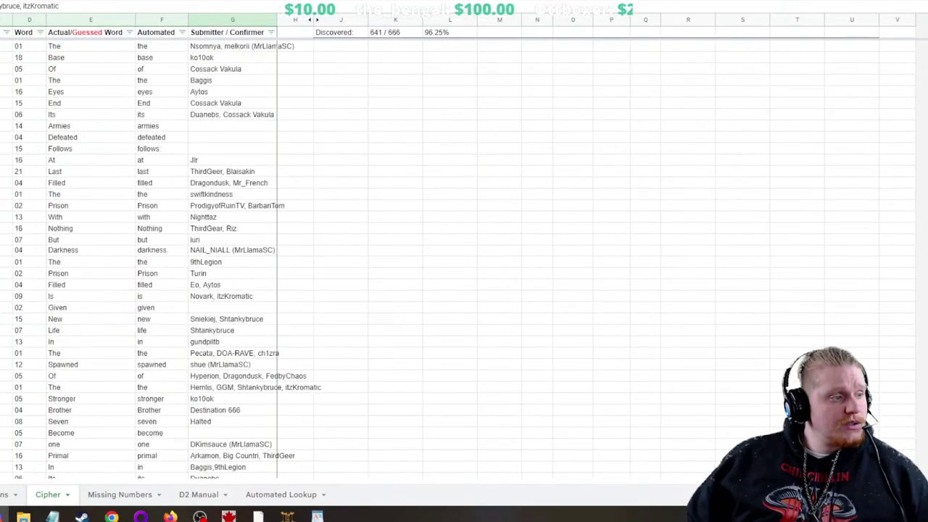
scroll(464, 261, down, 2)
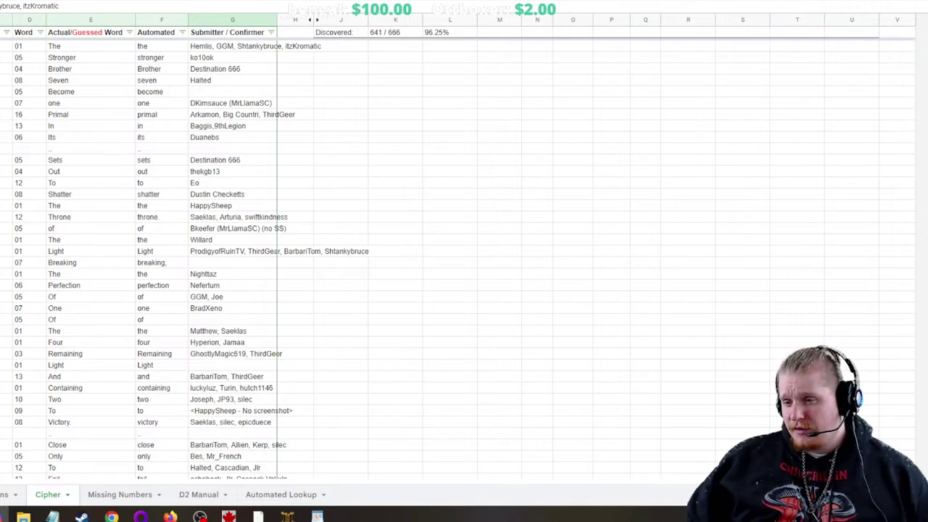
scroll(154, 261, down, 15)
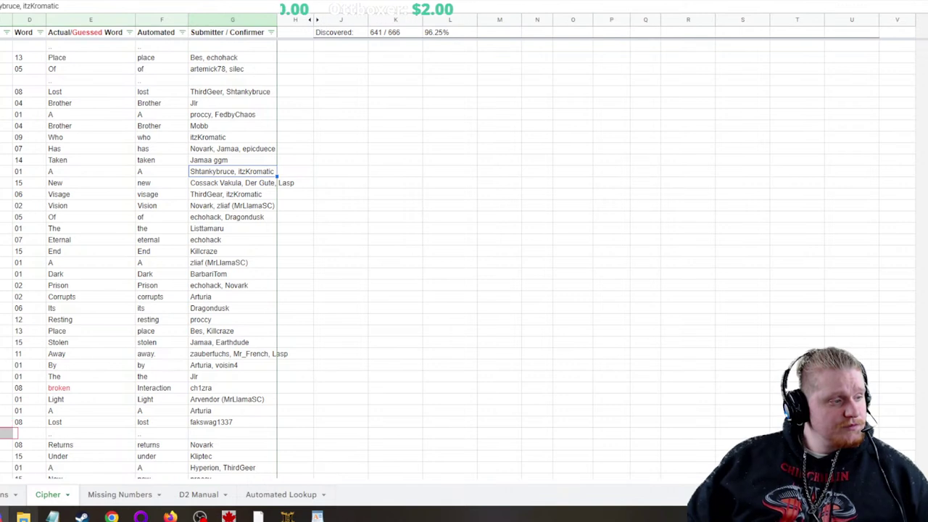
scroll(154, 261, down, 2)
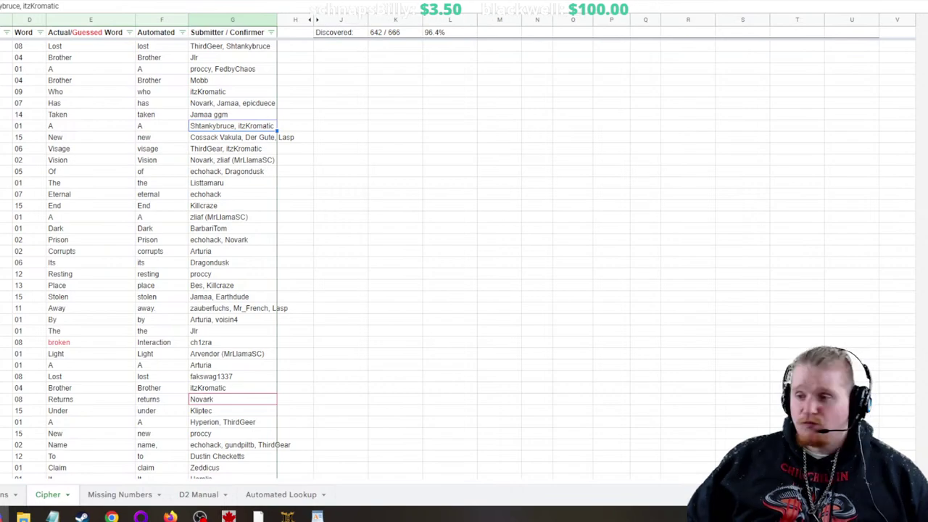
scroll(145, 254, down, 15)
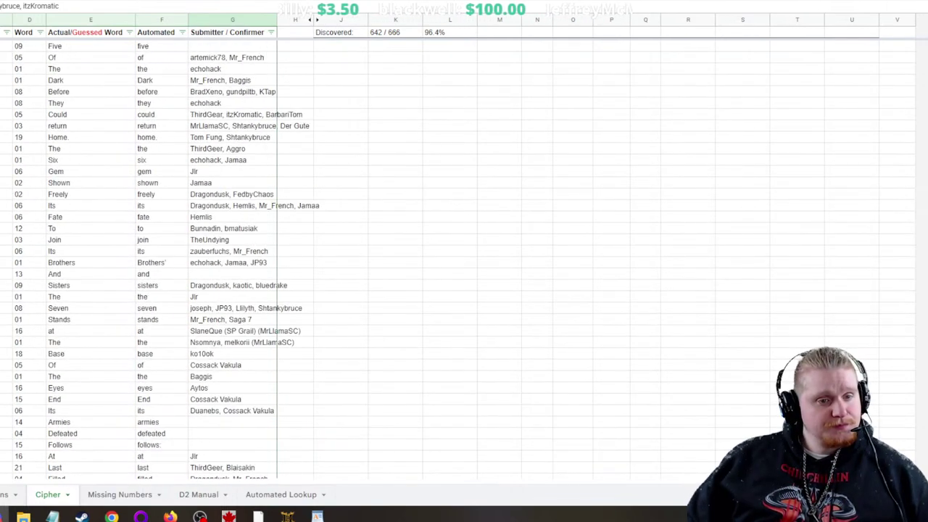
scroll(145, 253, up, 15)
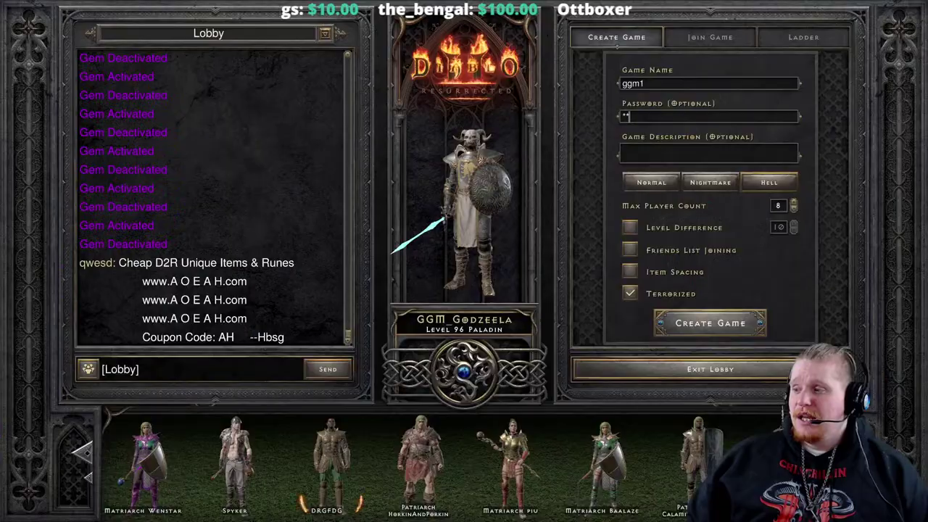
Step: Create the game ggm1 in Diablo II: Resurrected and check the stash near Deckard Cain
key(Return)
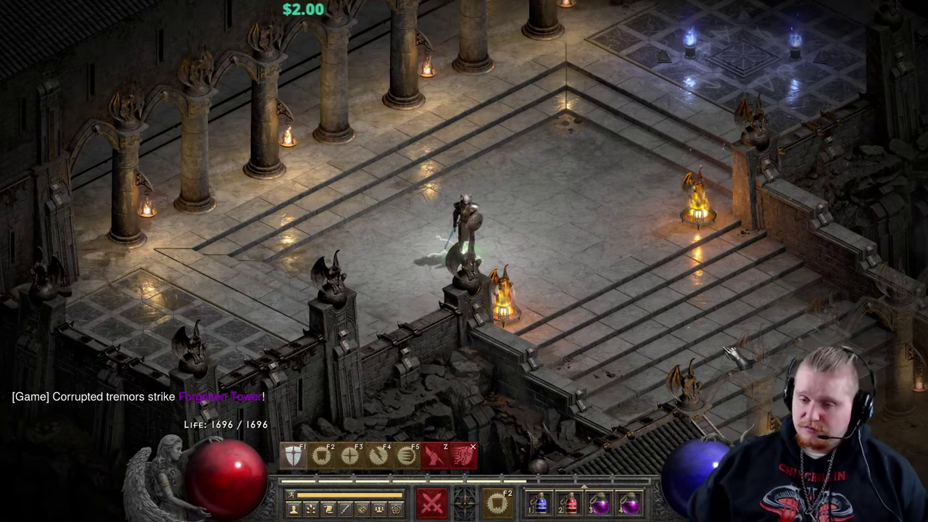
click(420, 168)
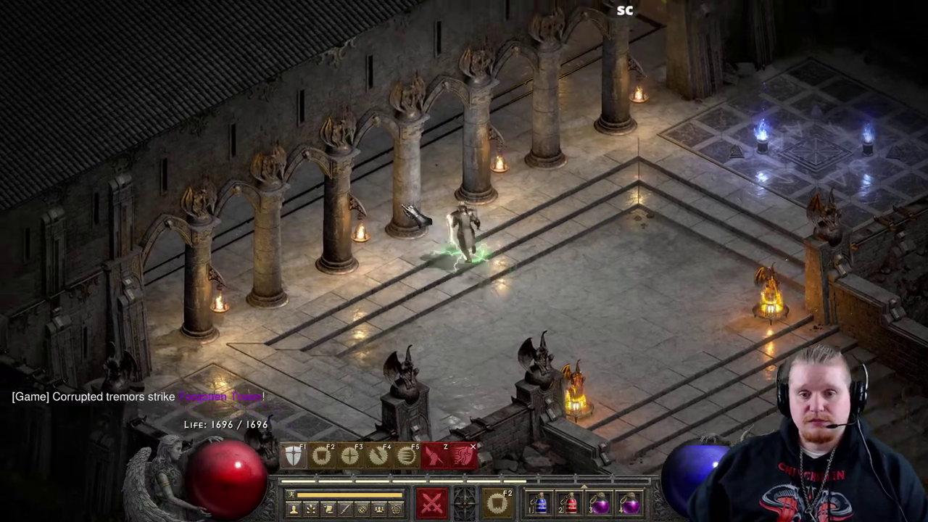
click(397, 207)
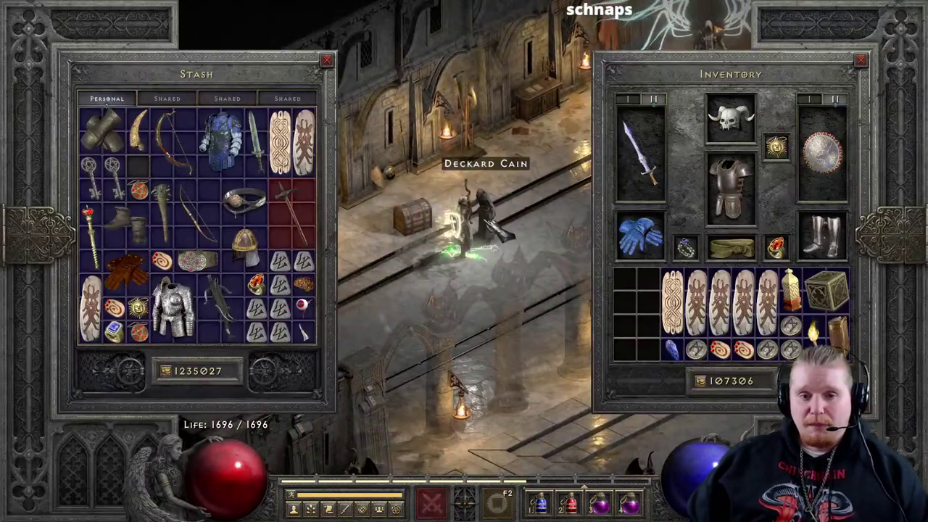
key(Escape)
Step: Walk the paladin back to the waypoint platform and send the /terrorized command in the game chat
click(806, 233)
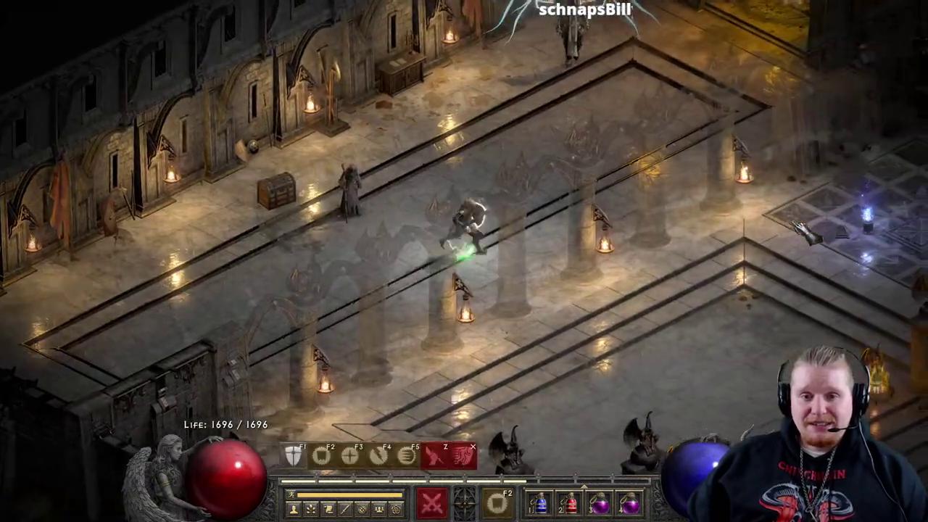
key(Return)
text(/t)
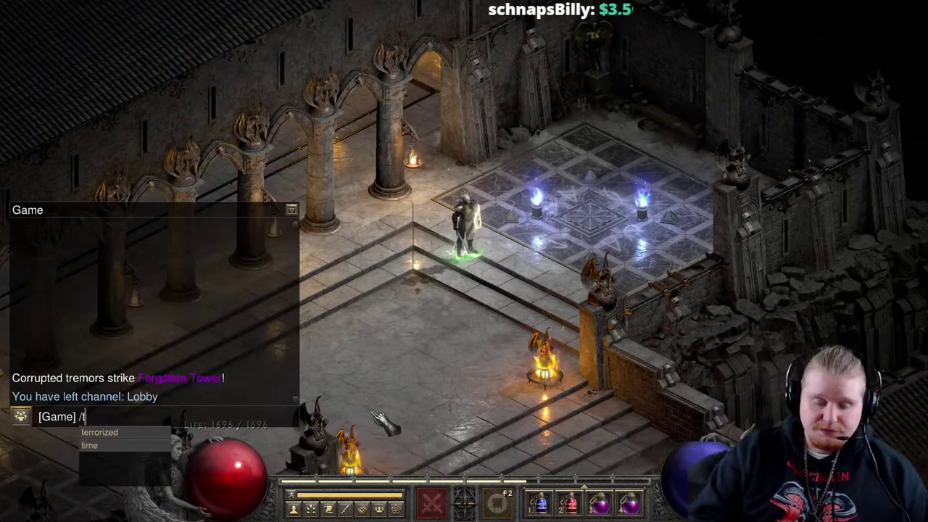
text(errorized)
key(Return)
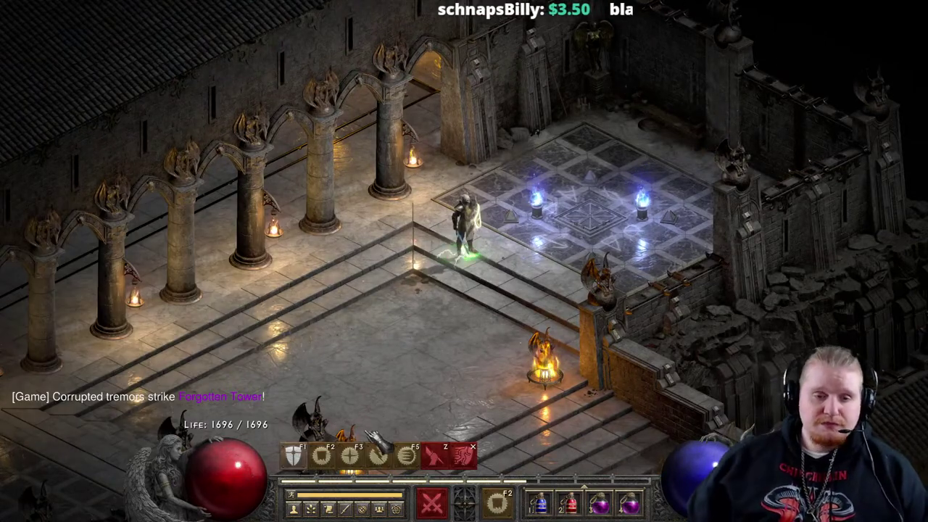
Step: Travel through the Pandemonium Fortress waypoint to the Black Marsh in Act I
click(590, 210)
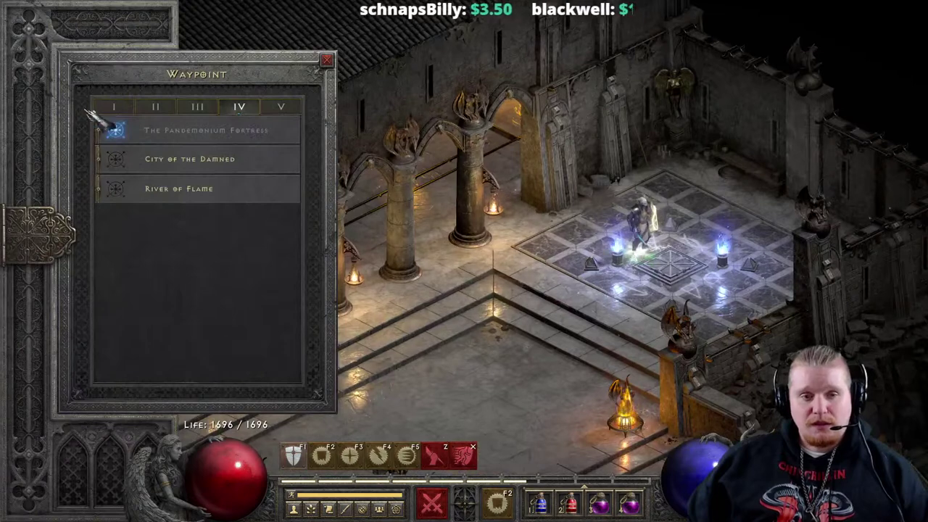
click(156, 107)
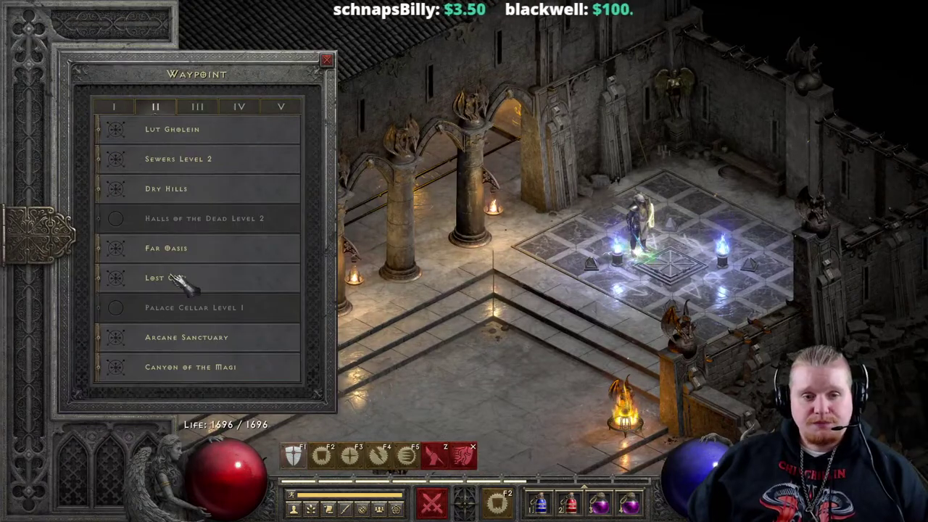
click(114, 106)
click(203, 309)
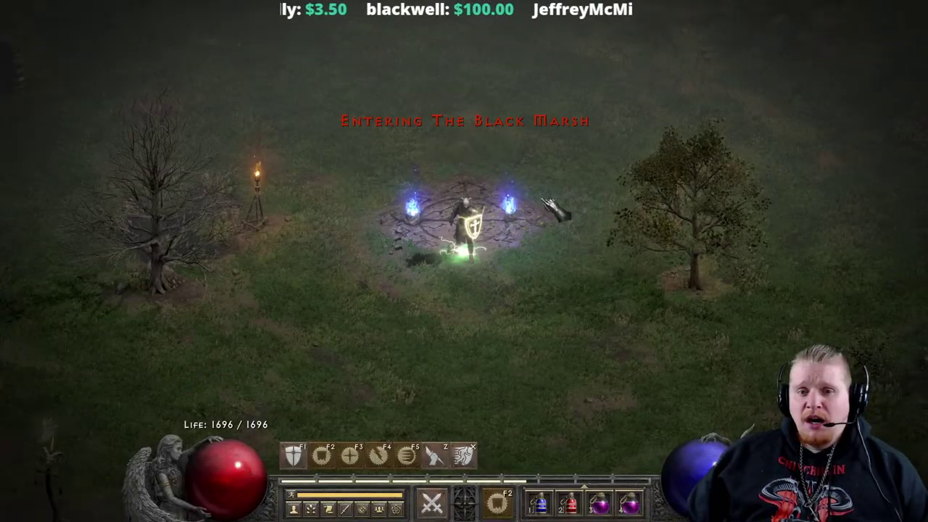
Step: Move the paladin from the Black Marsh waypoint into the Forgotten Tower and descend to Tower Cellar Level 1
click(562, 156)
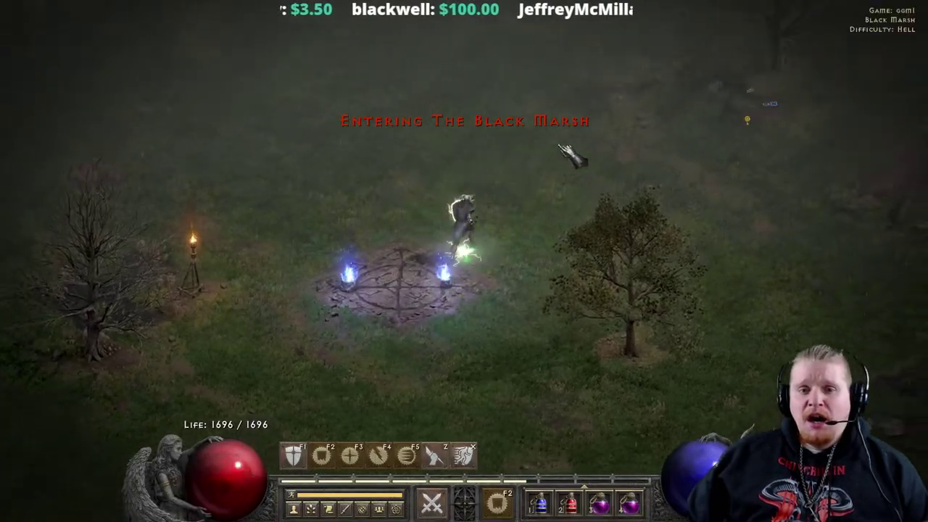
mouse_move(569, 155)
mouse_down()
mouse_move(604, 193)
mouse_move(659, 192)
mouse_move(615, 130)
mouse_move(539, 190)
mouse_move(520, 238)
mouse_up()
click(523, 255)
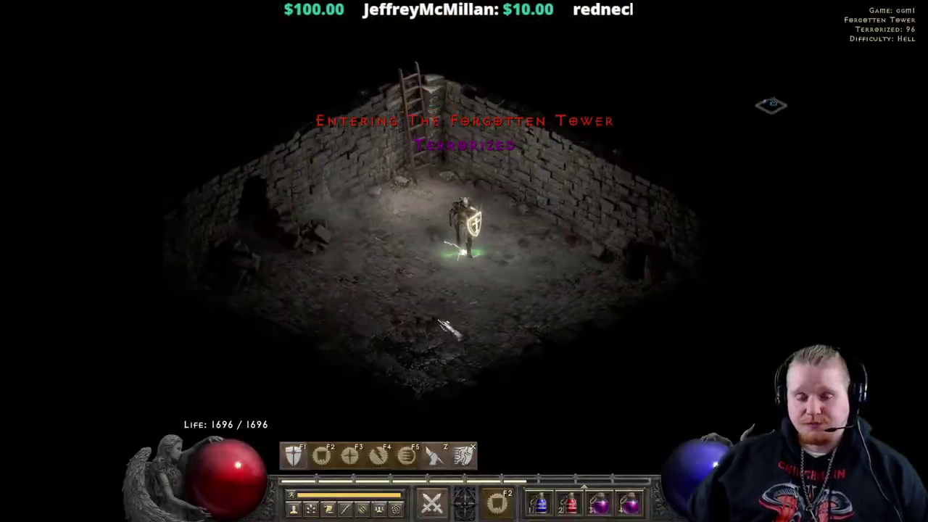
click(432, 253)
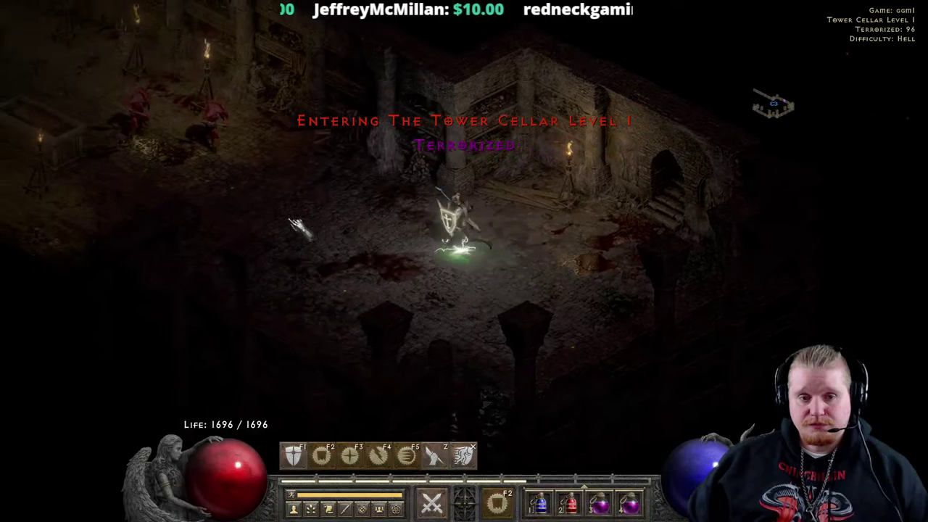
Step: Advance along the torch-lit hall of Tower Cellar Level 1 and open the casket
drag(432, 253, 429, 192)
click(429, 190)
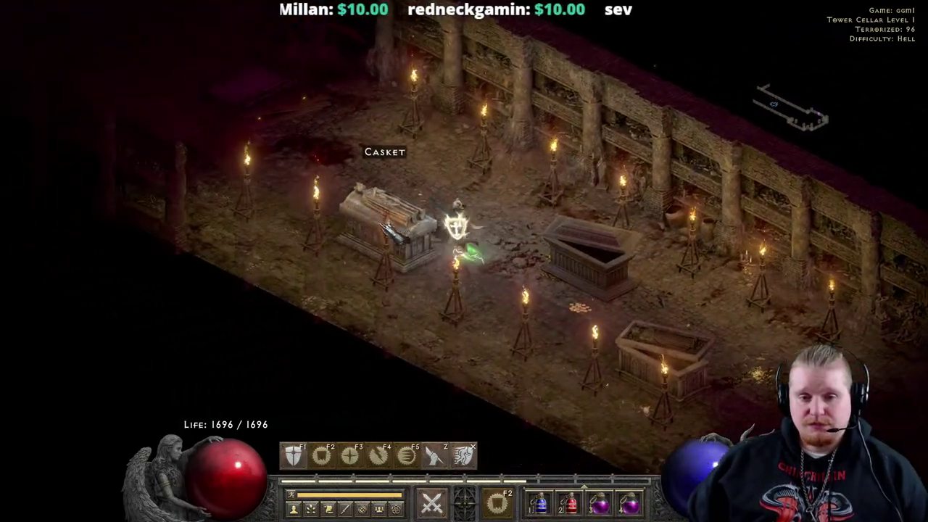
click(391, 208)
click(391, 209)
Step: Fight the Blood Clan and Devilkin packs in the rooms beyond the torch-lit hall
right_click(540, 294)
right_click(540, 294)
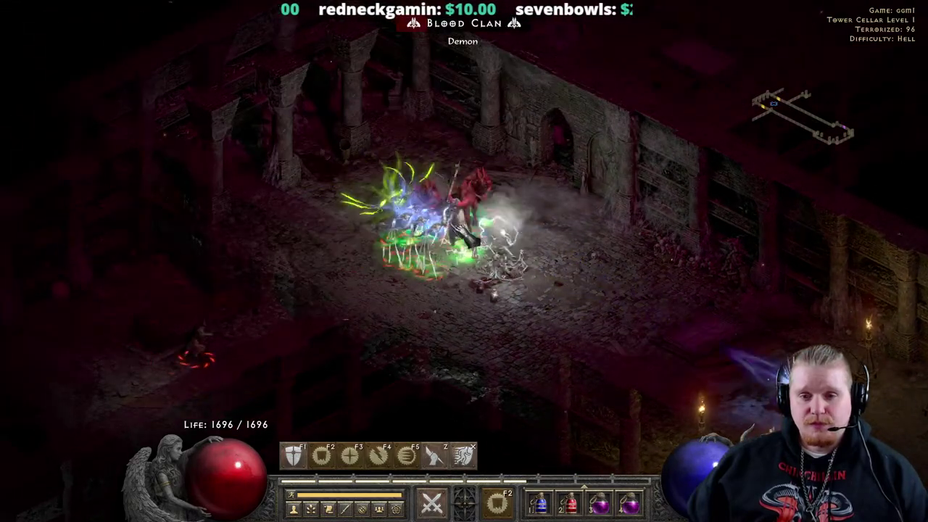
click(464, 231)
click(338, 306)
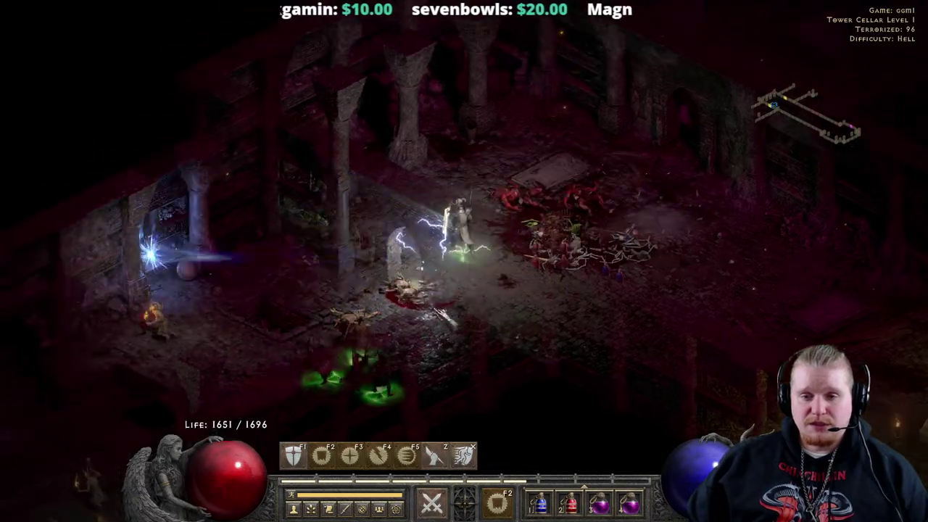
click(440, 308)
right_click(440, 307)
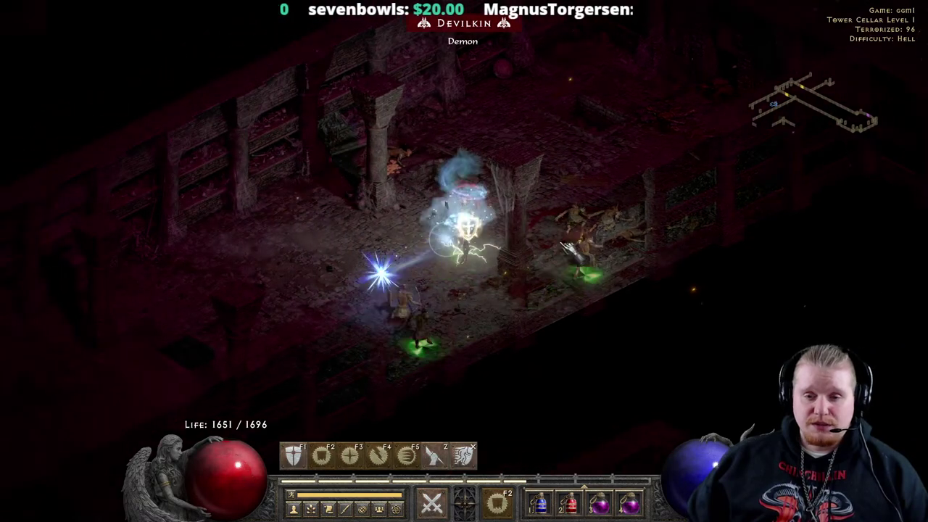
Step: Check the loot on the ground, pick up the Battle Staff to inspect its properties, and drop it again
click(578, 129)
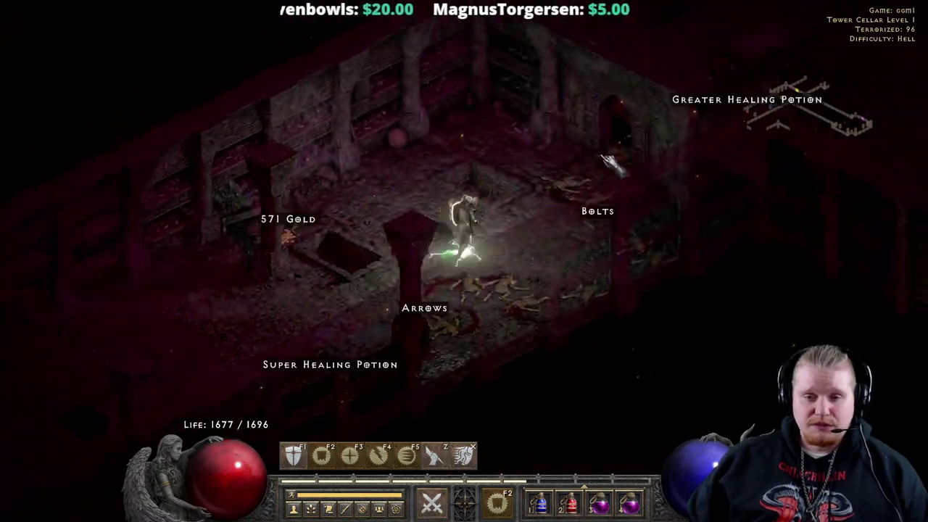
click(607, 221)
key(alt)
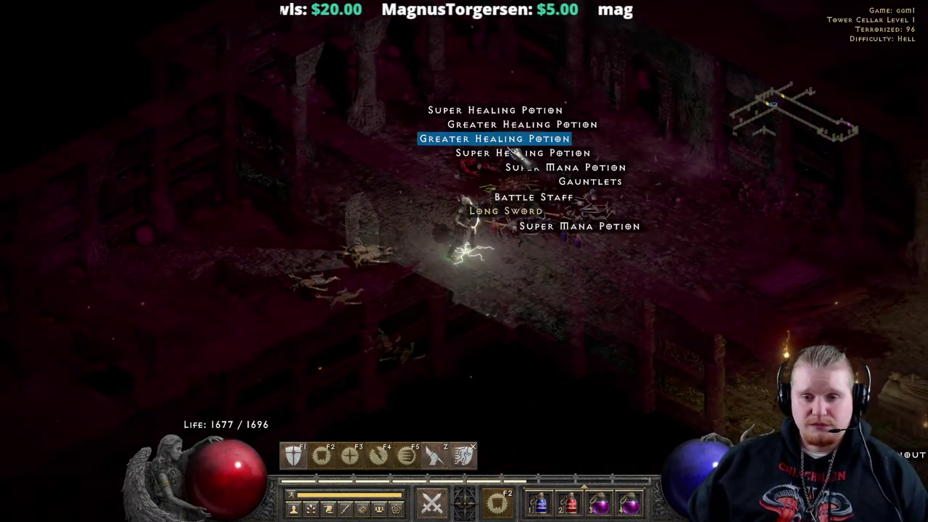
click(521, 200)
key(i)
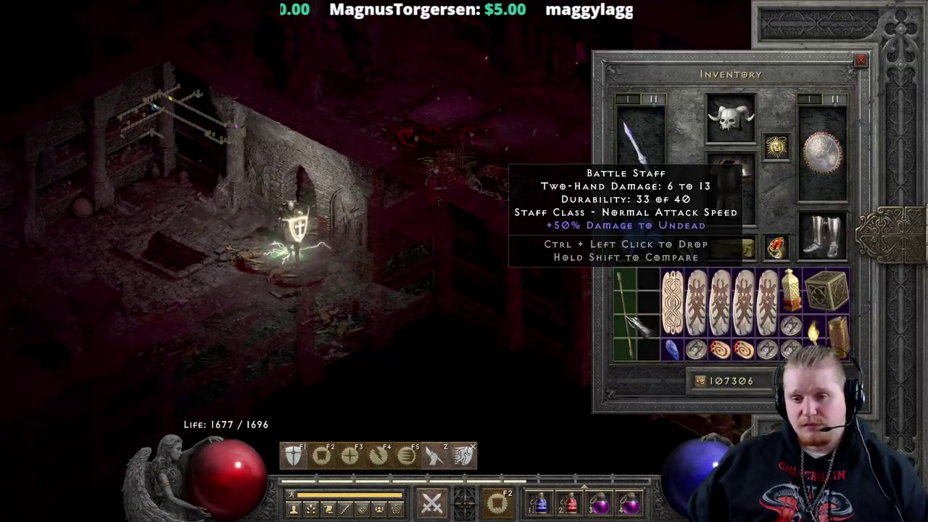
key(i)
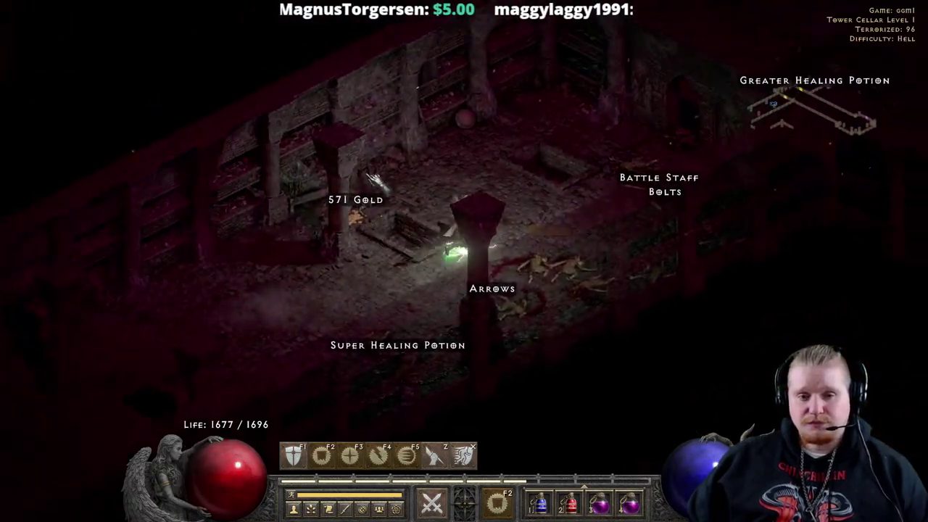
Step: Continue through the rooms of Tower Cellar Level 1 to the candle-lit chamber with the barrel and coffin
mouse_move(377, 344)
mouse_down()
mouse_move(408, 387)
mouse_move(331, 425)
mouse_move(305, 245)
mouse_move(388, 183)
mouse_move(383, 346)
mouse_move(369, 387)
mouse_move(296, 411)
mouse_move(246, 305)
mouse_move(338, 290)
mouse_move(331, 321)
mouse_move(341, 331)
mouse_move(564, 357)
mouse_move(464, 145)
mouse_move(362, 155)
mouse_move(347, 133)
mouse_move(340, 188)
mouse_move(487, 274)
mouse_up()
key(z)
right_click(259, 393)
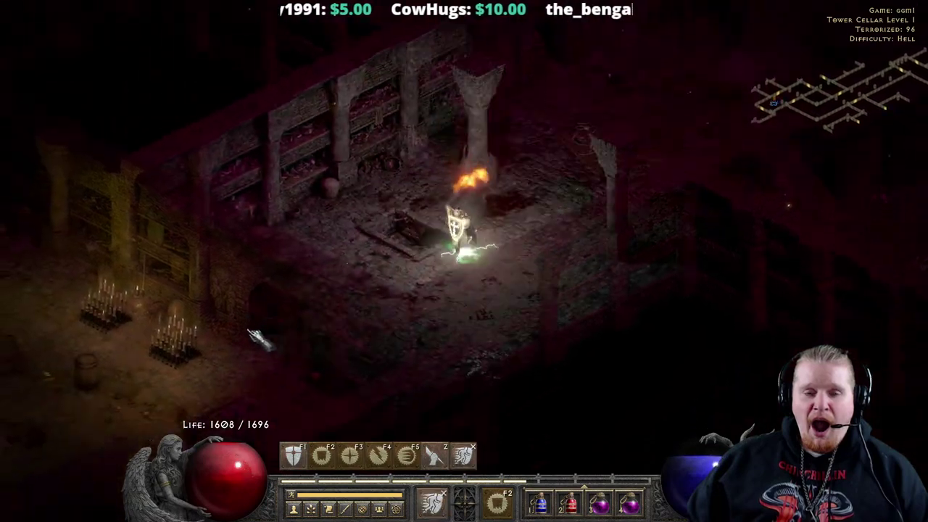
right_click(387, 428)
right_click(587, 288)
key(z)
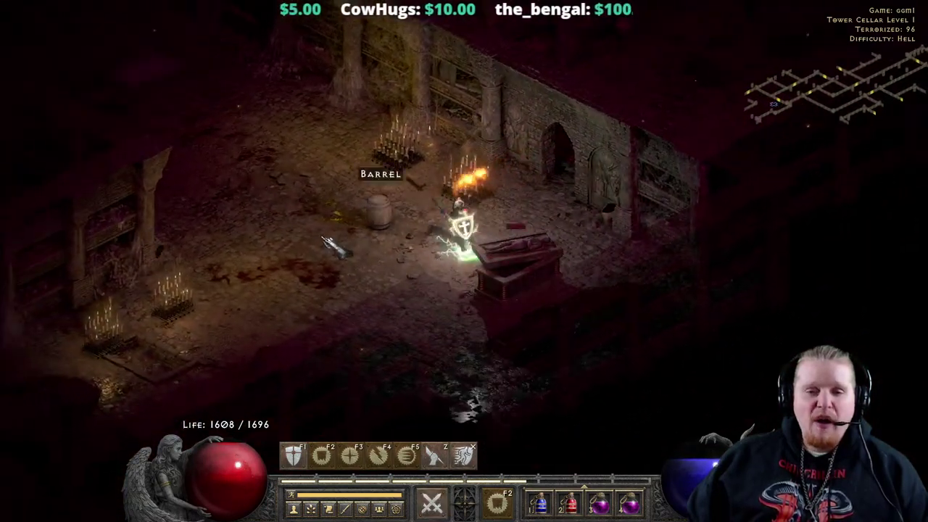